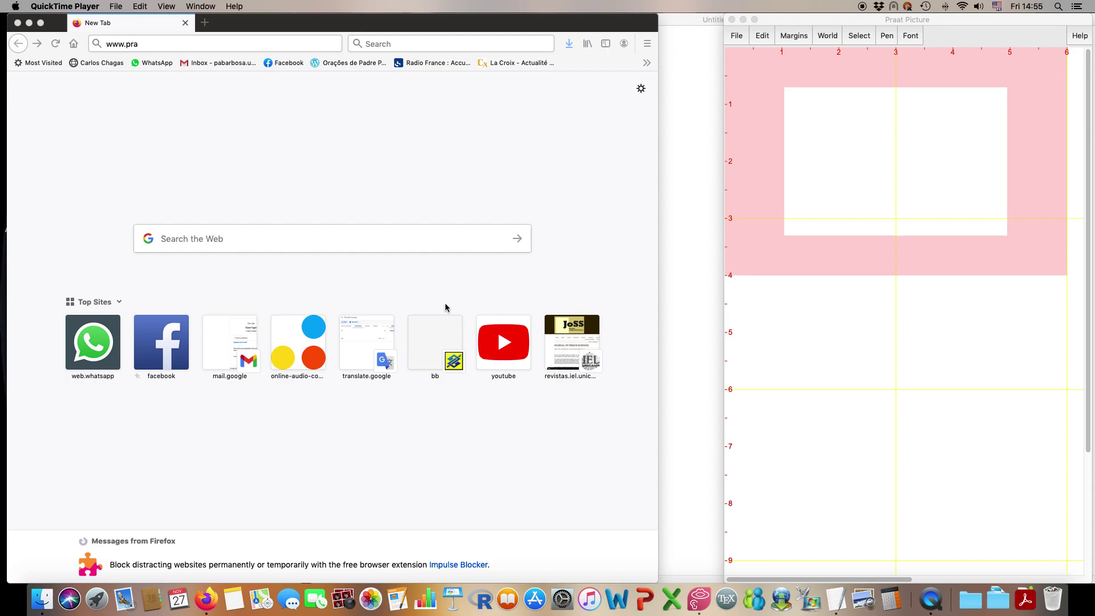
pyautogui.click(160, 46)
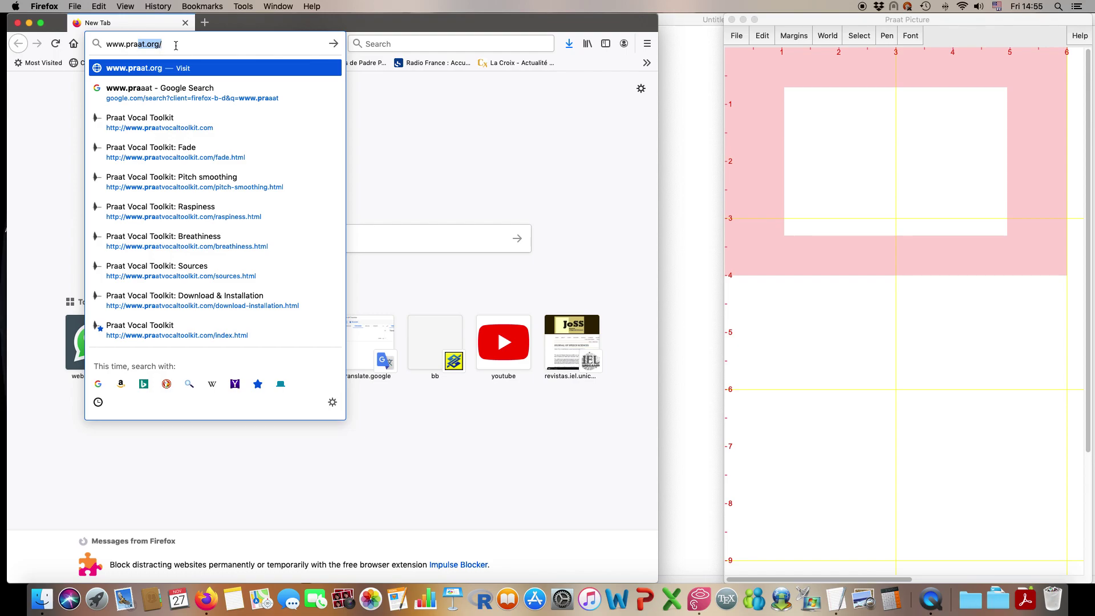
pyautogui.press('Return')
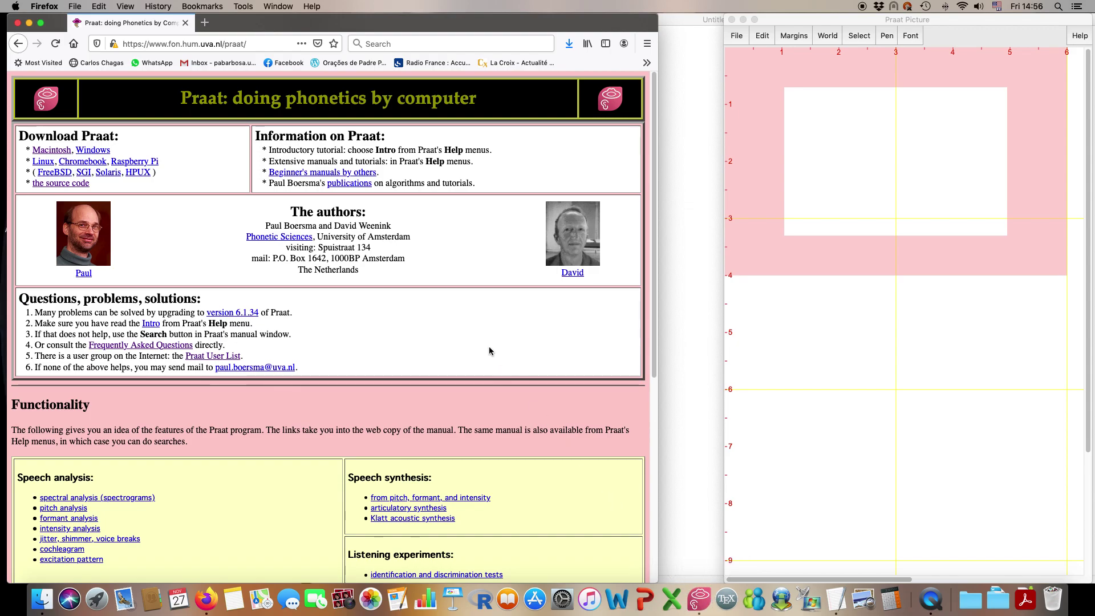
pyautogui.click(59, 152)
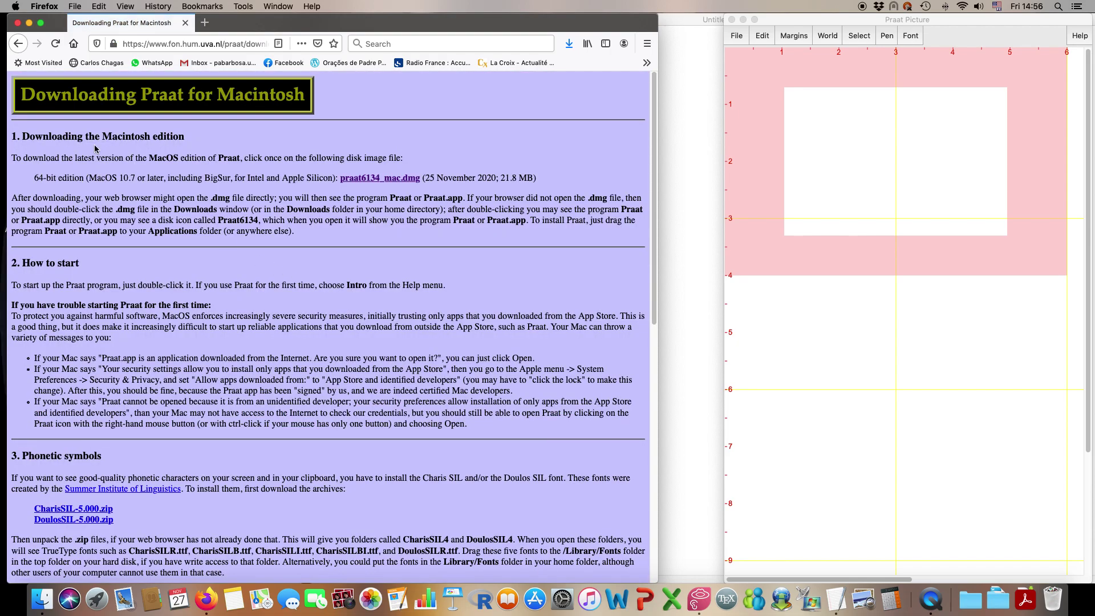
pyautogui.click(381, 179)
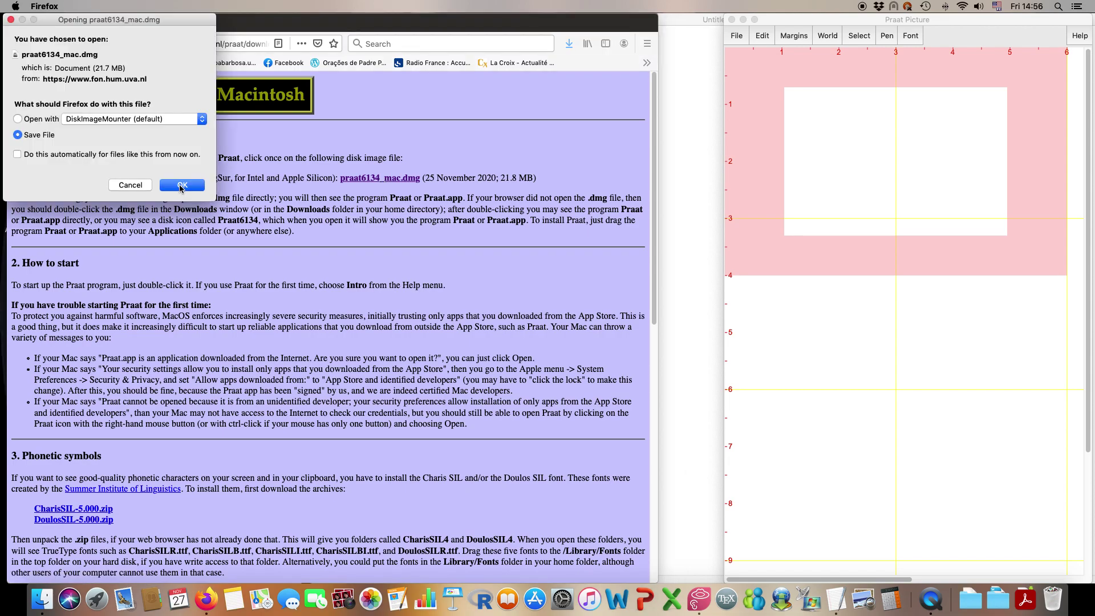
pyautogui.click(182, 185)
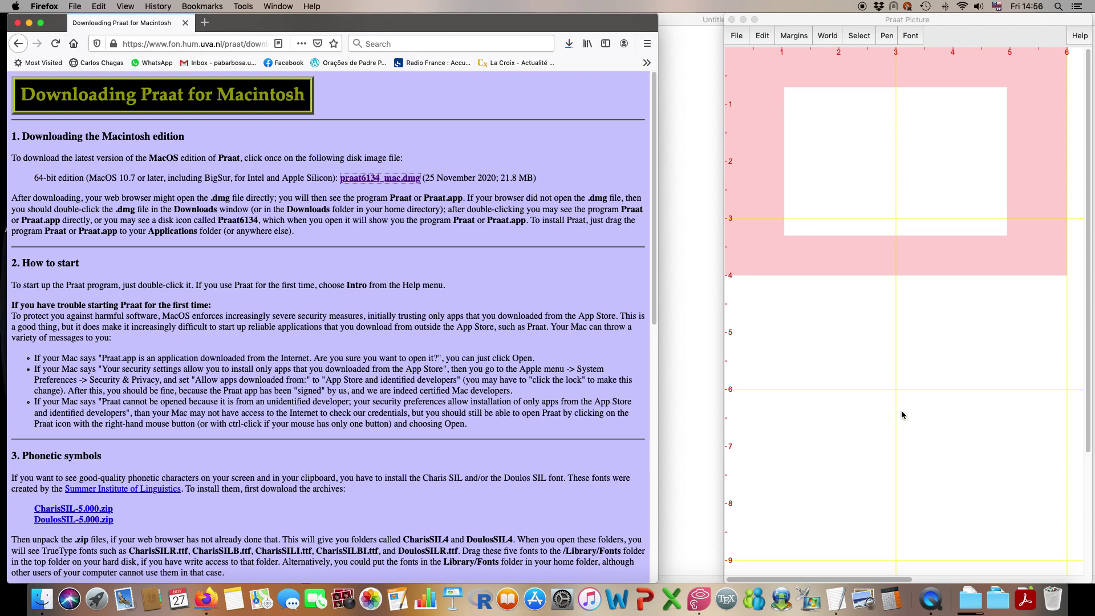
# Show the Downloads folder in Finder and open the disk image praat6134_mac.dmg.
pyautogui.click(879, 23)
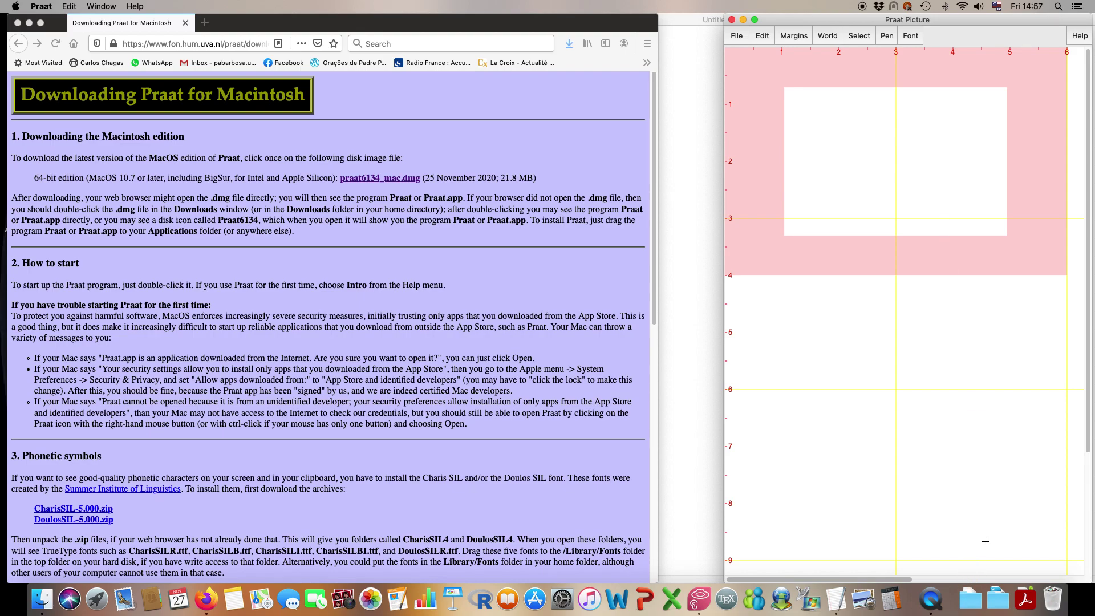
pyautogui.click(970, 599)
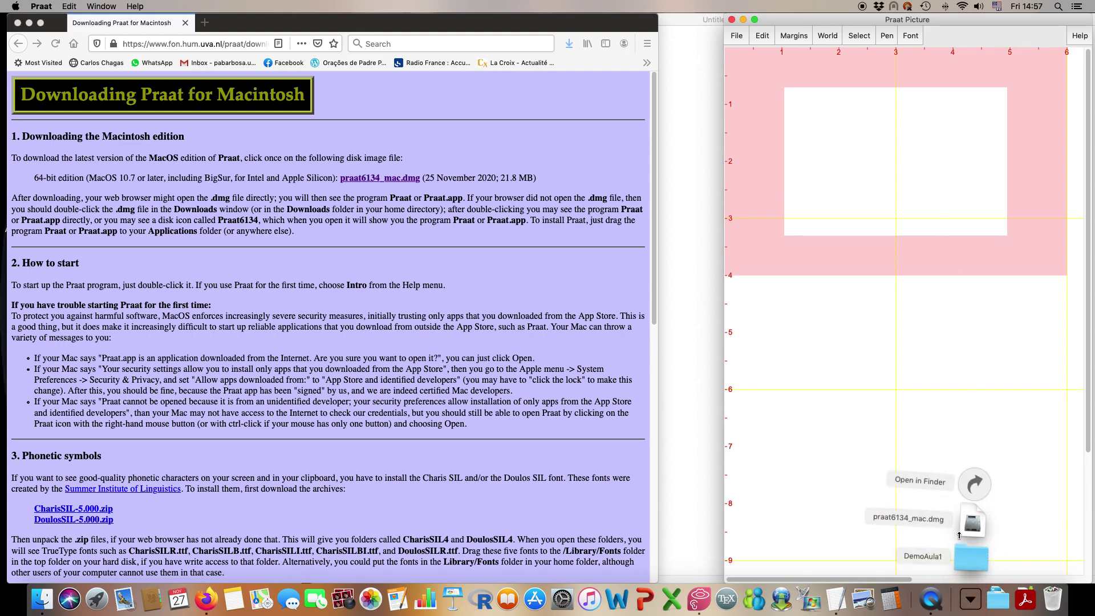
pyautogui.click(975, 488)
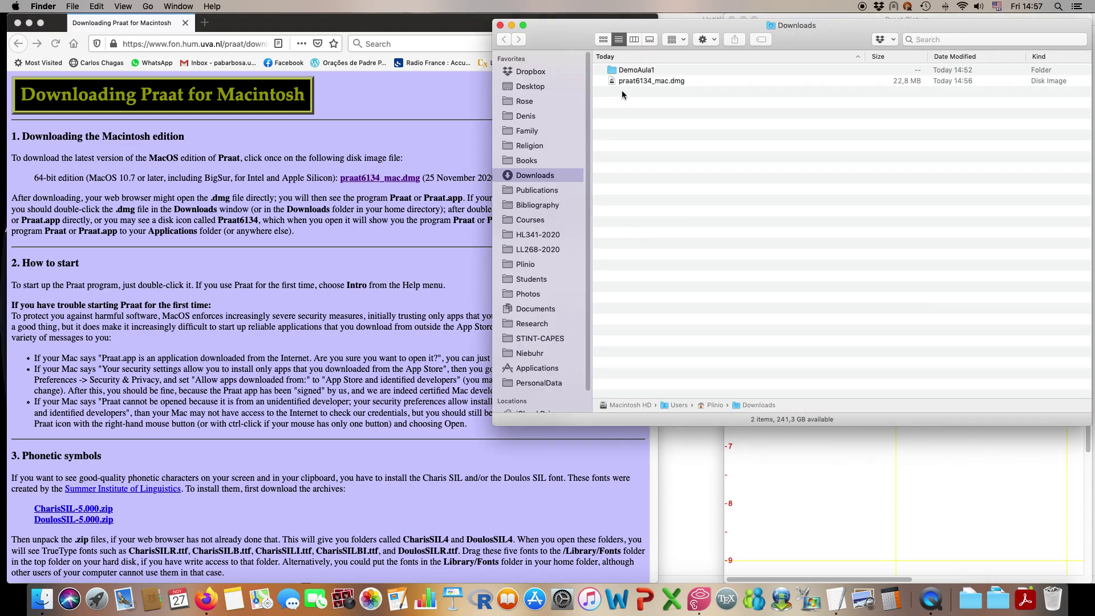
pyautogui.click(632, 84)
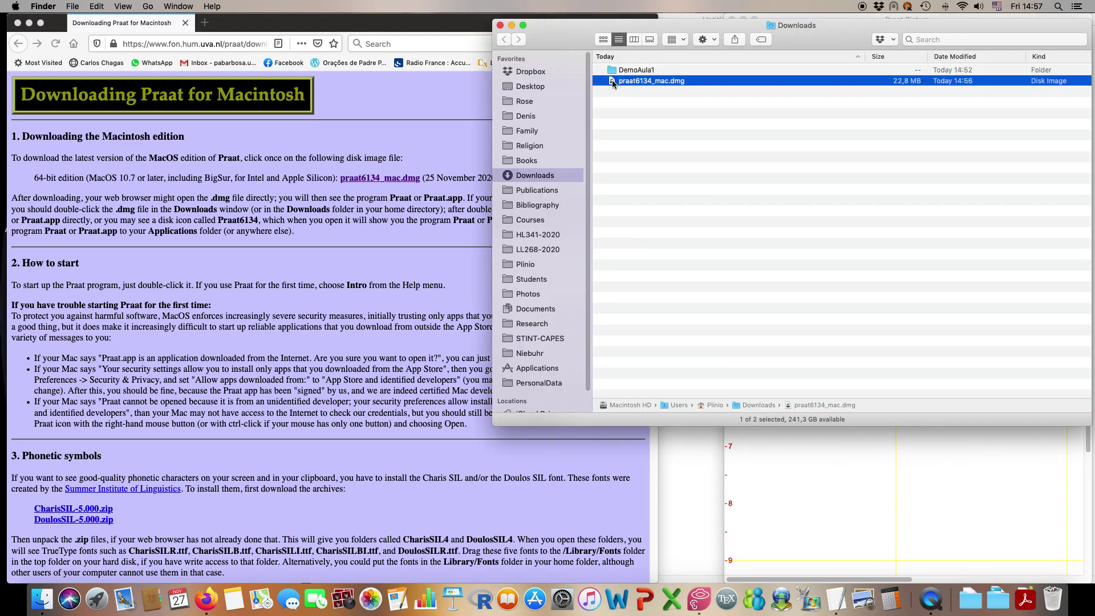
pyautogui.doubleClick(613, 84)
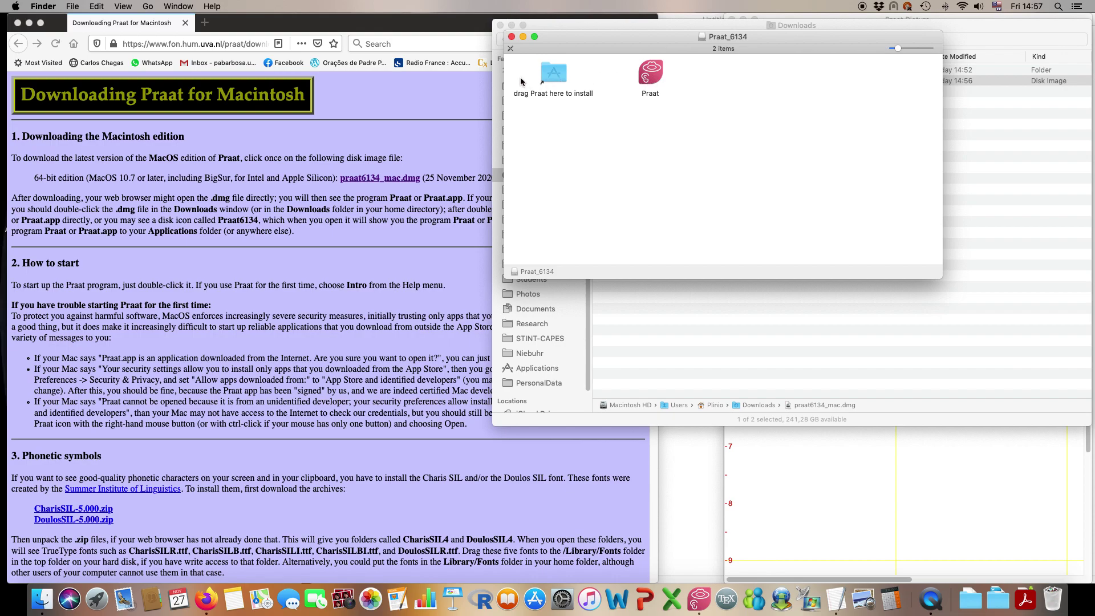
# Close the Praat disk image window, then delete praat6134_mac.dmg from Downloads and close the folder.
pyautogui.moveTo(650, 82)
pyautogui.mouseDown()
pyautogui.moveTo(555, 80)
pyautogui.moveTo(649, 80)
pyautogui.mouseUp()
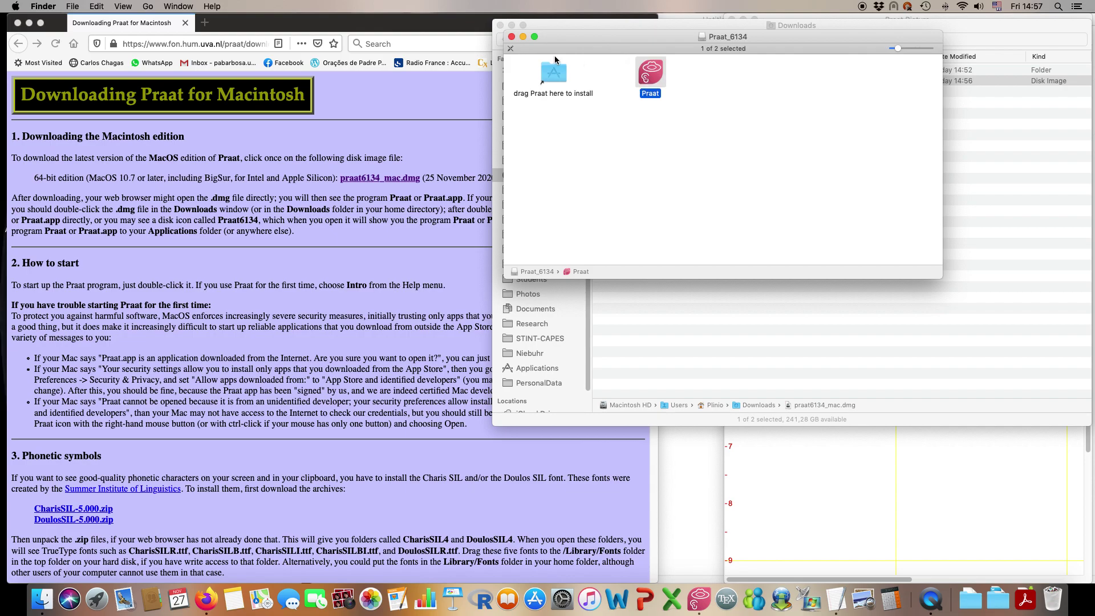
pyautogui.click(512, 37)
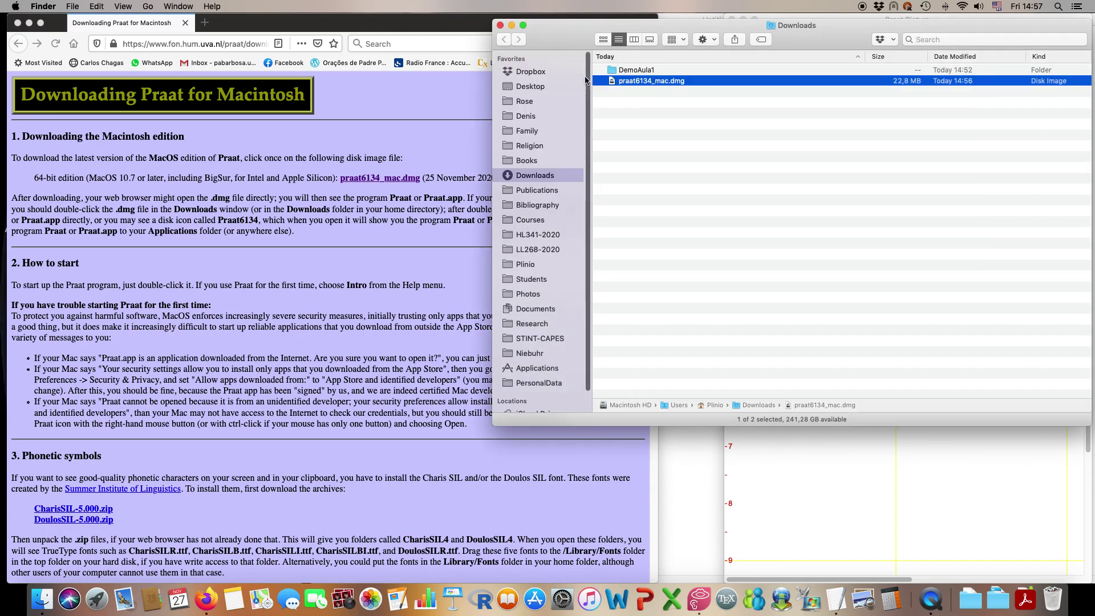
pyautogui.press('super+BackSpace')
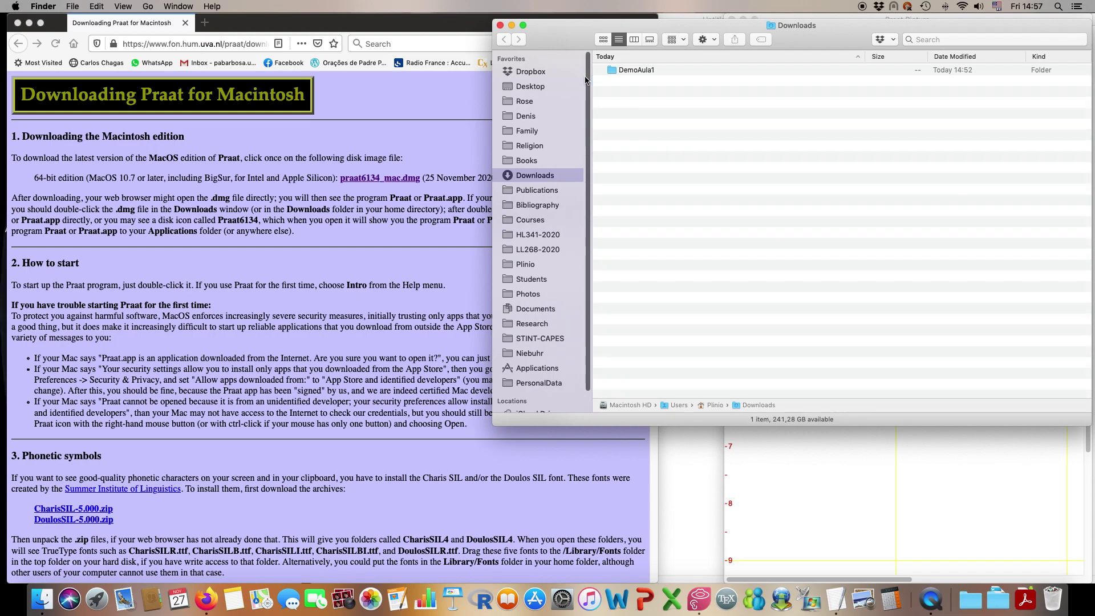
pyautogui.click(500, 26)
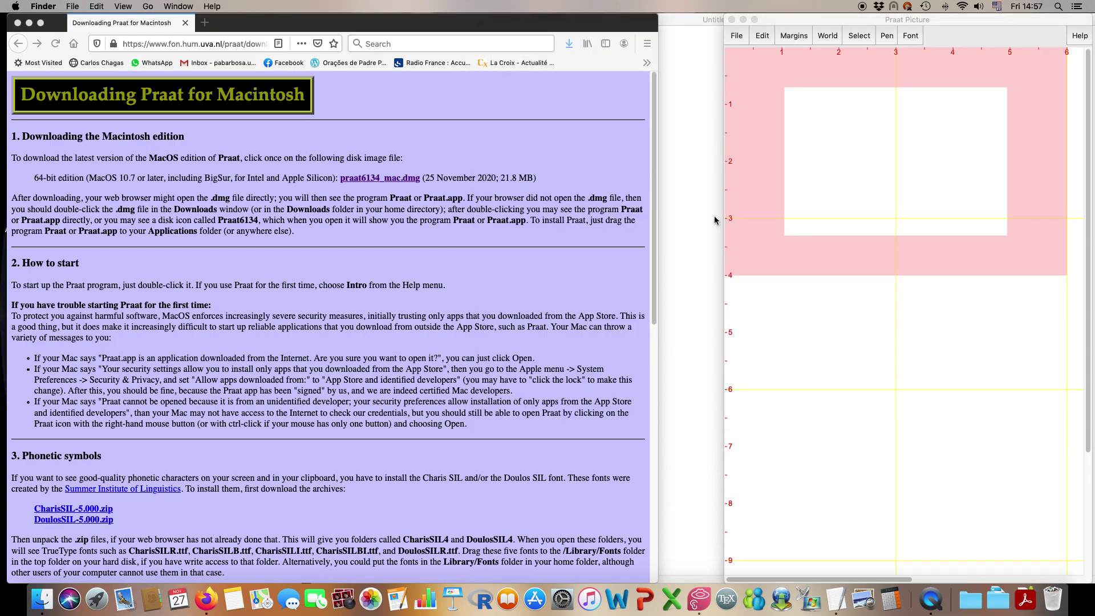
# Switch to Praat, close the Firefox download page and bring the Praat Objects window to the front.
pyautogui.click(708, 605)
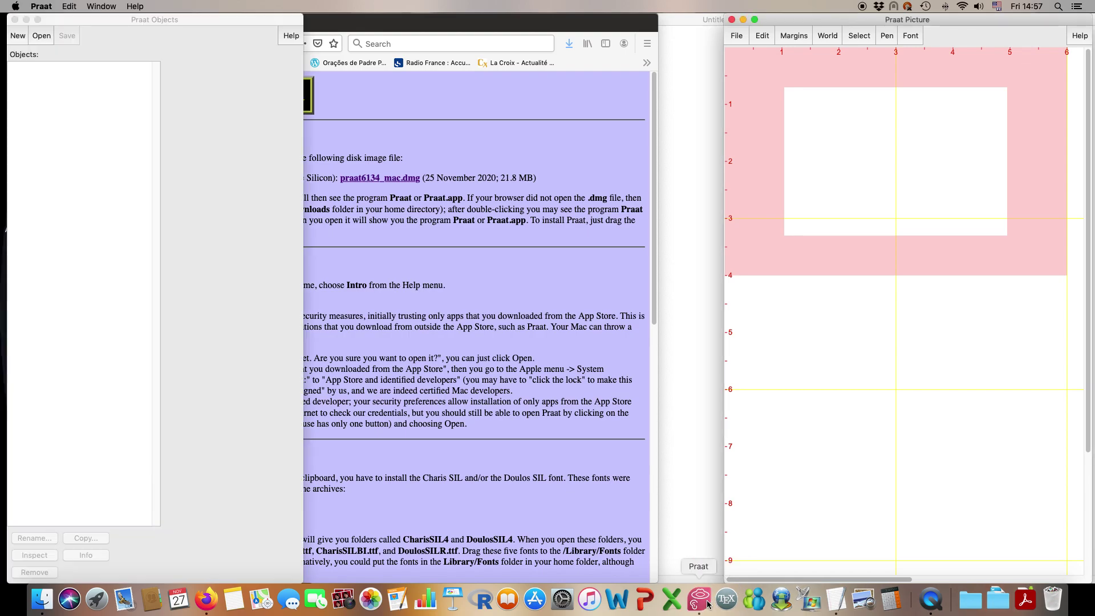
pyautogui.click(508, 285)
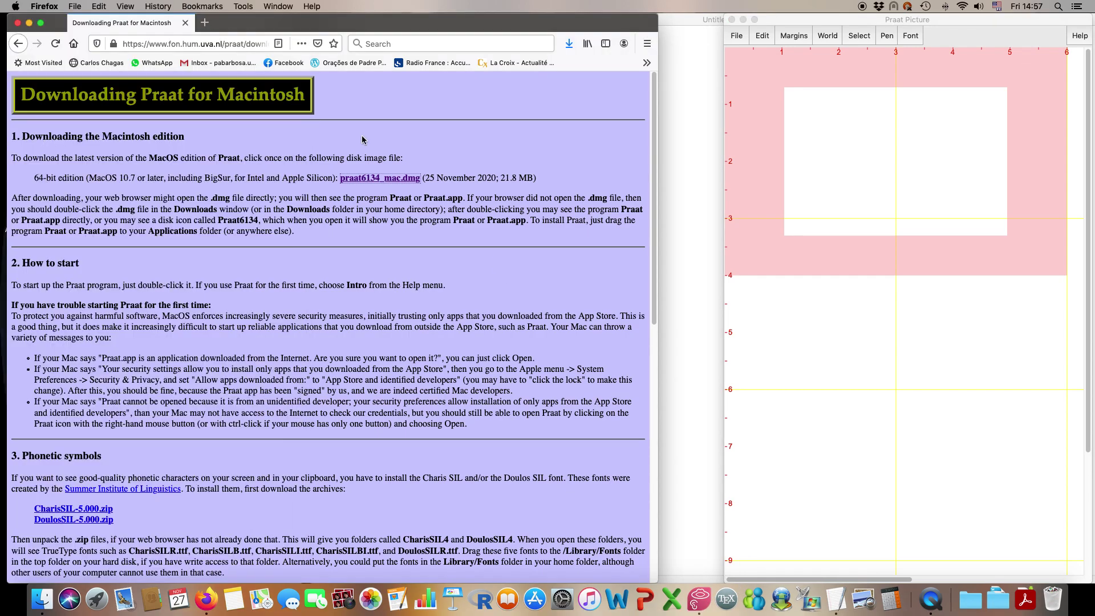
pyautogui.click(17, 23)
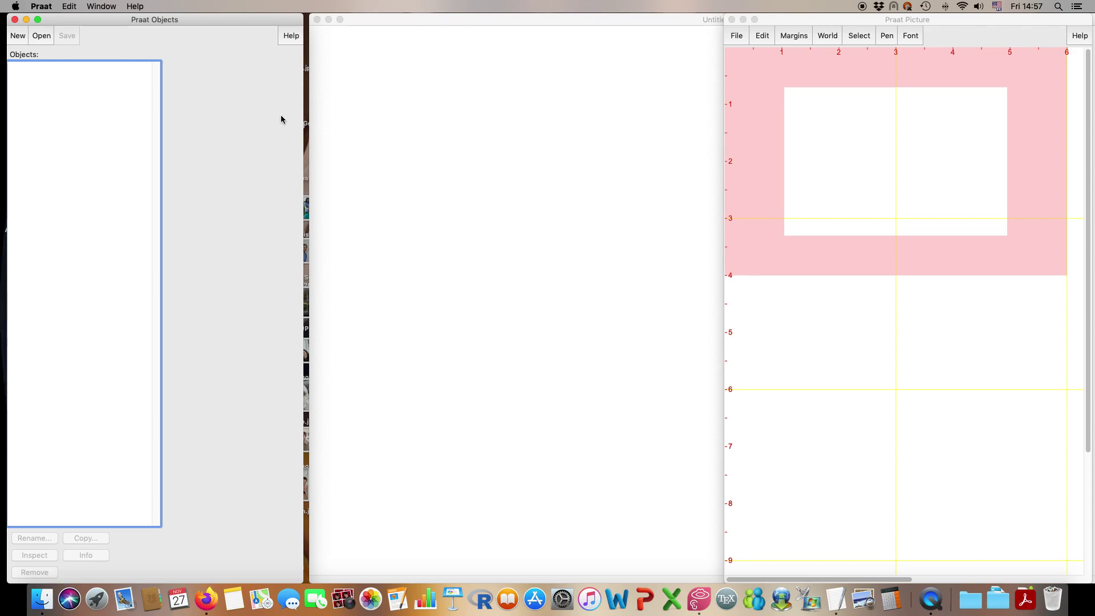
pyautogui.moveTo(225, 19); pyautogui.dragTo(230, 20)
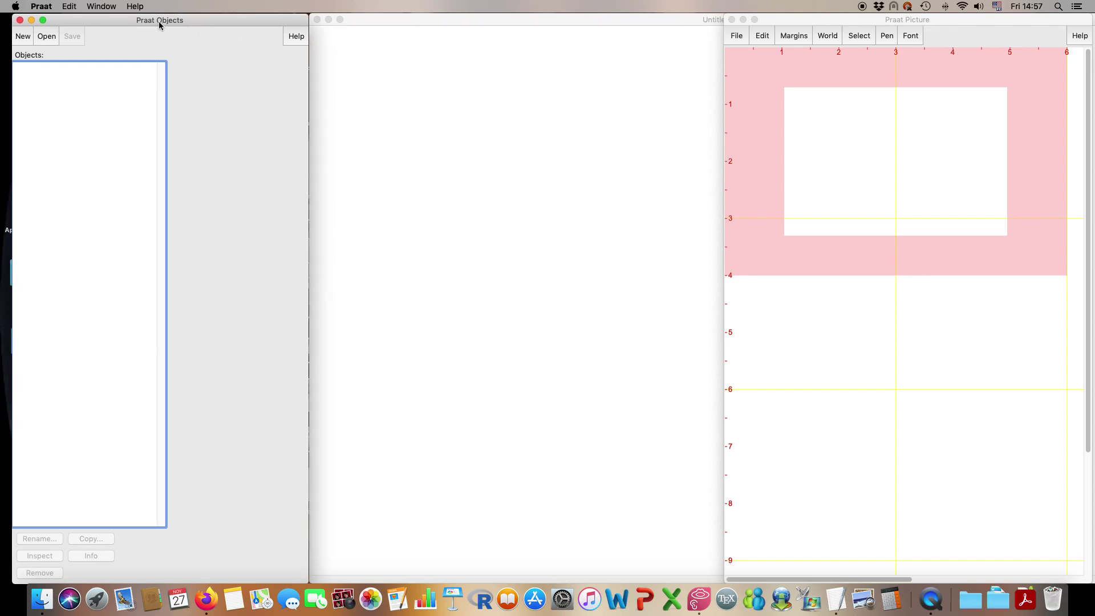
pyautogui.click(782, 23)
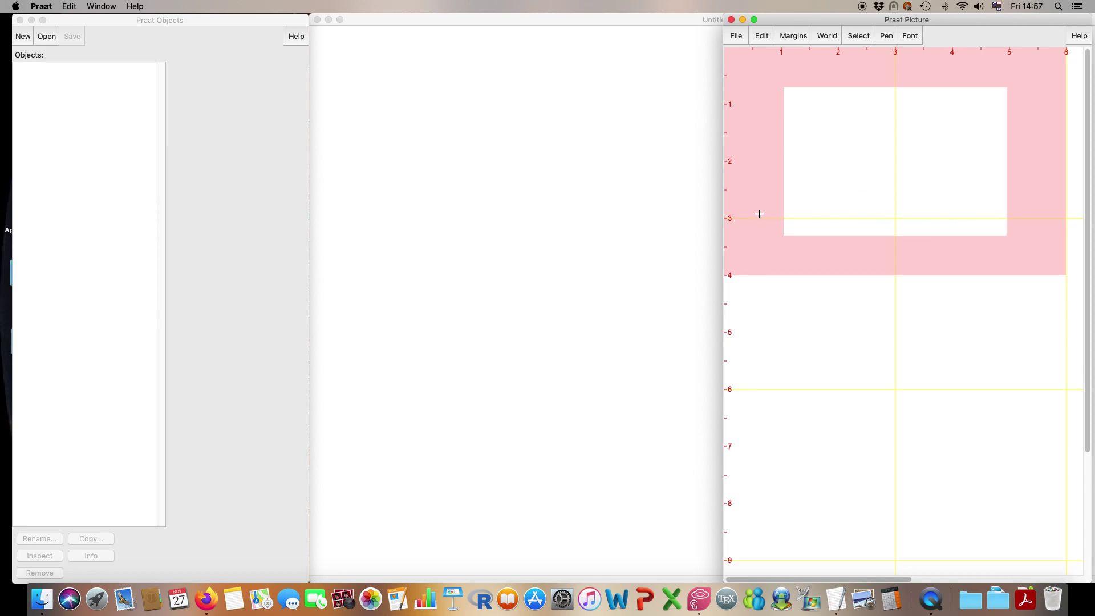
pyautogui.click(114, 33)
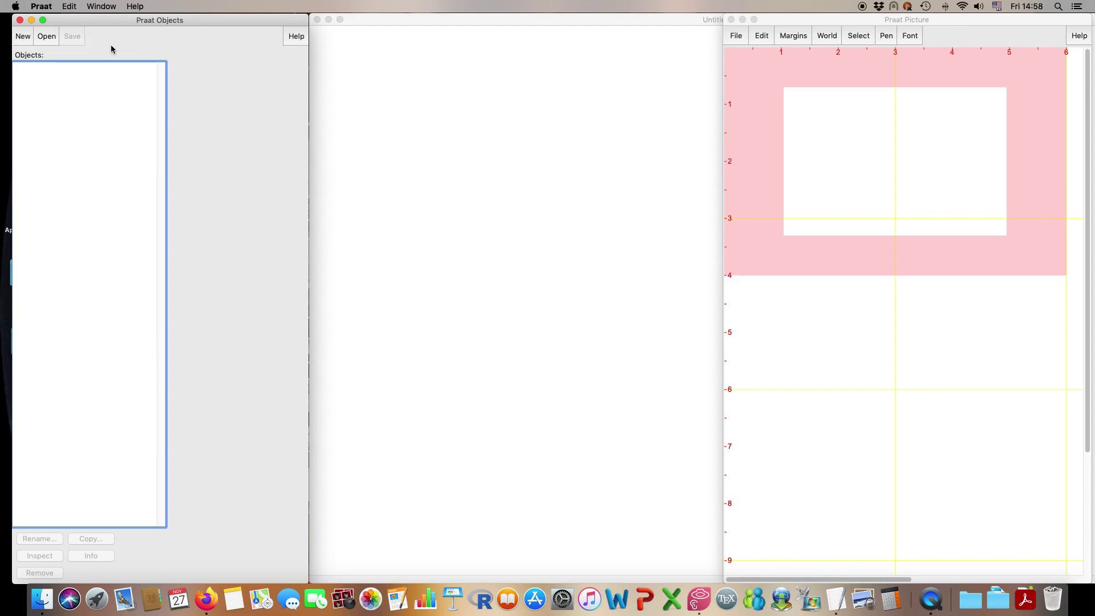
# Check the installed Praat version in the program's About information, then close it.
pyautogui.click(50, 8)
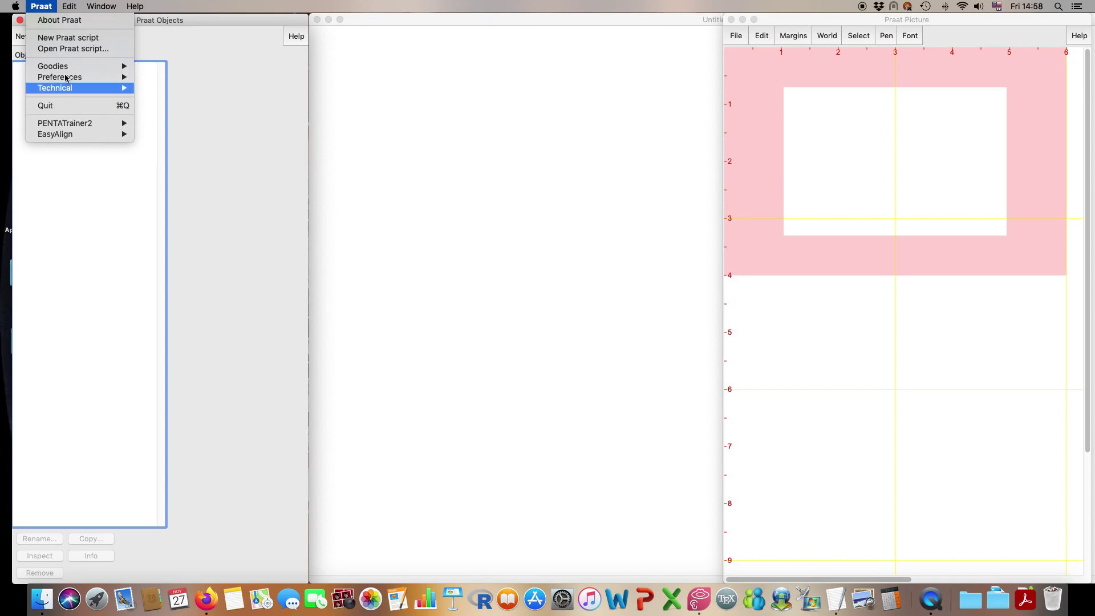
pyautogui.click(78, 22)
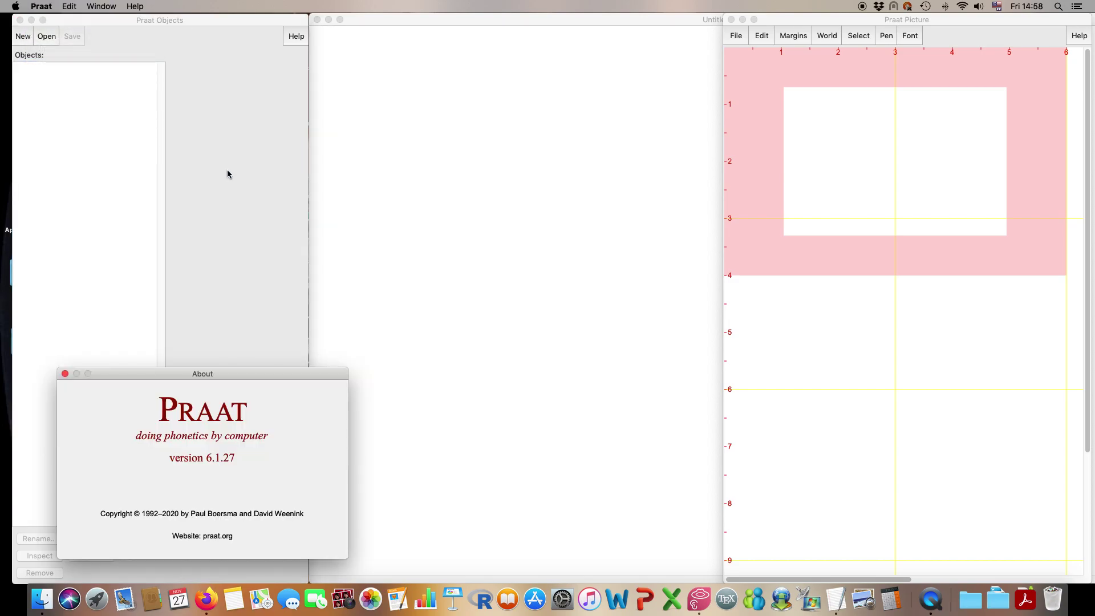
pyautogui.moveTo(243, 377); pyautogui.dragTo(378, 165)
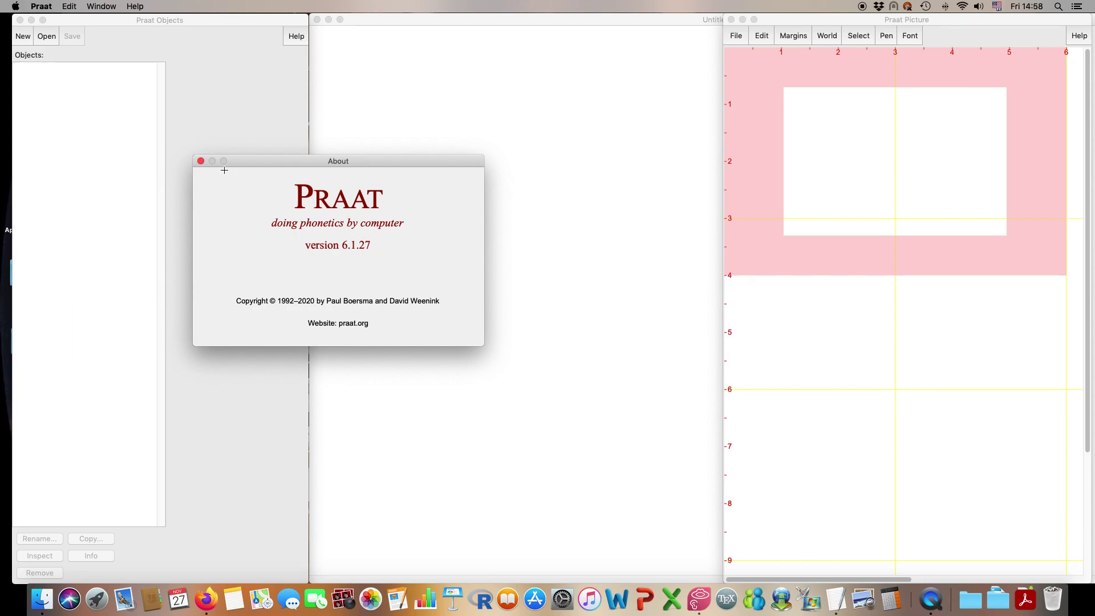
pyautogui.click(200, 162)
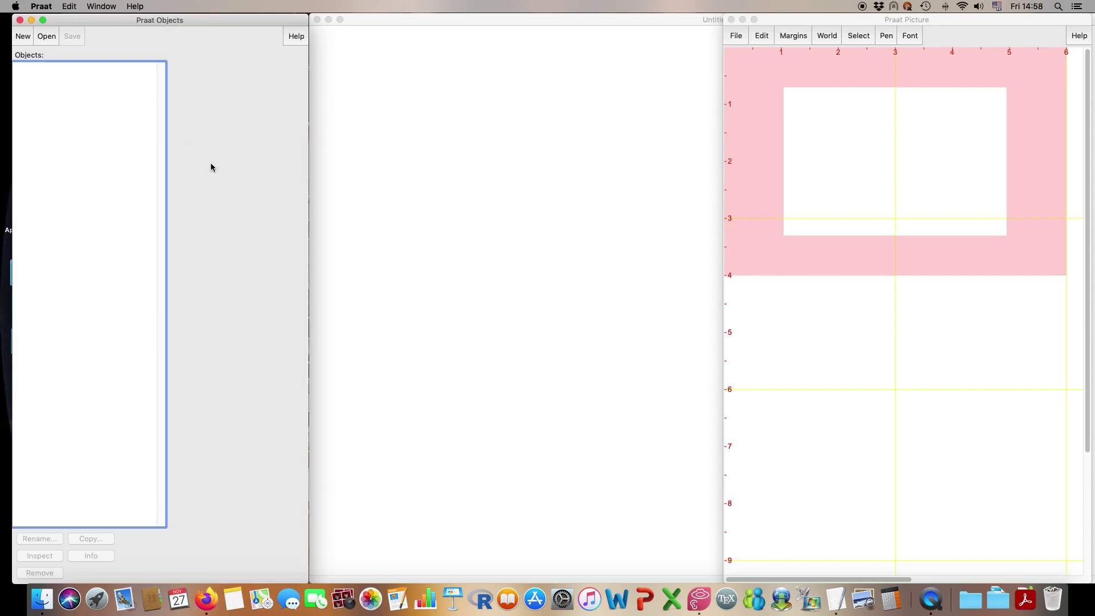
pyautogui.click(41, 7)
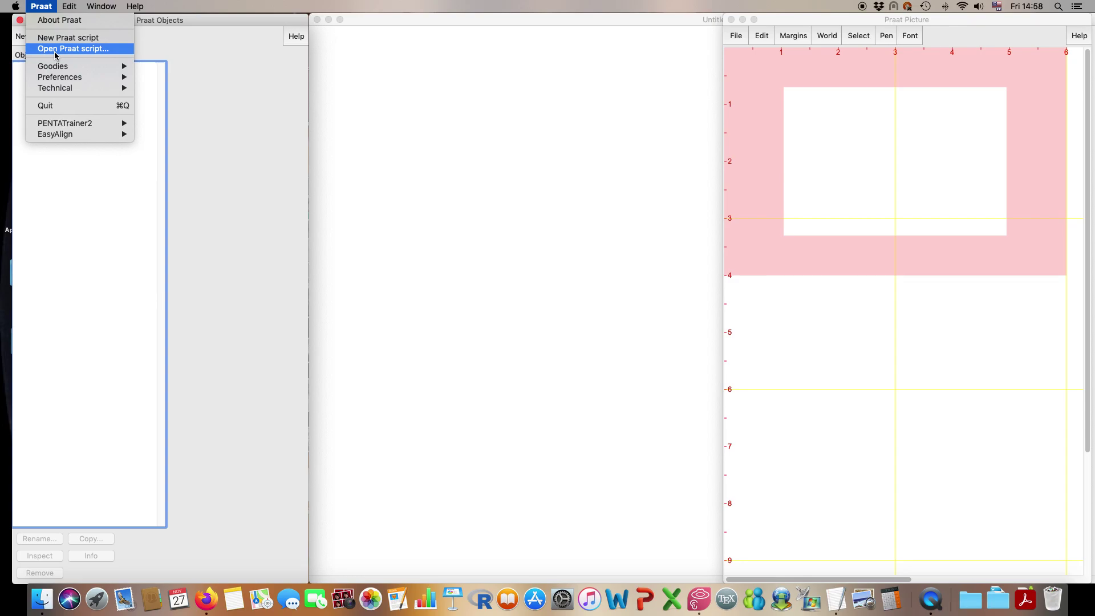
pyautogui.moveTo(59, 71)
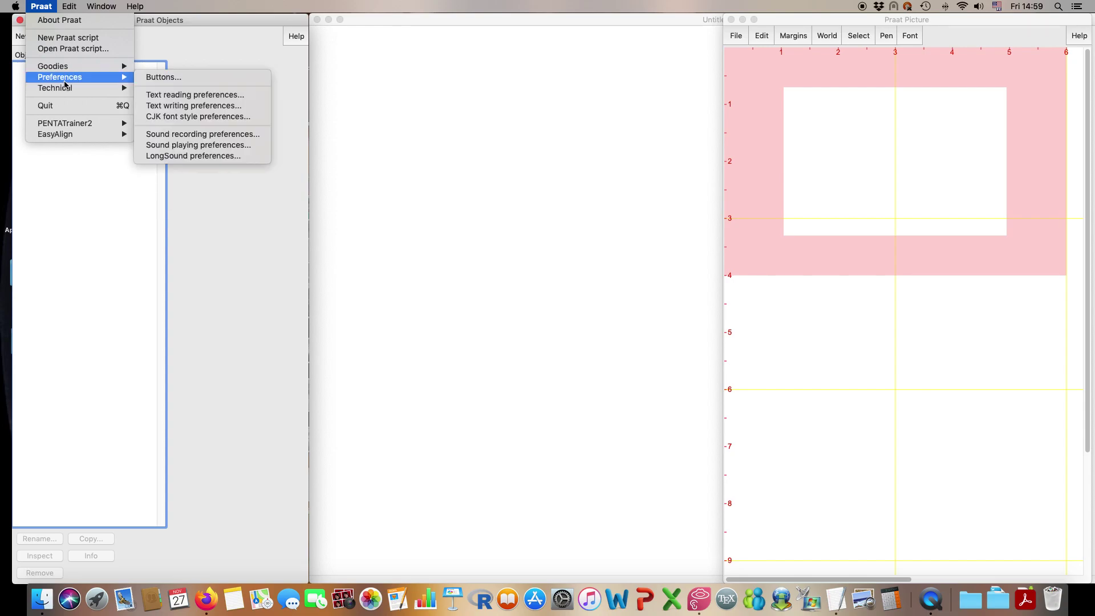
pyautogui.click(87, 167)
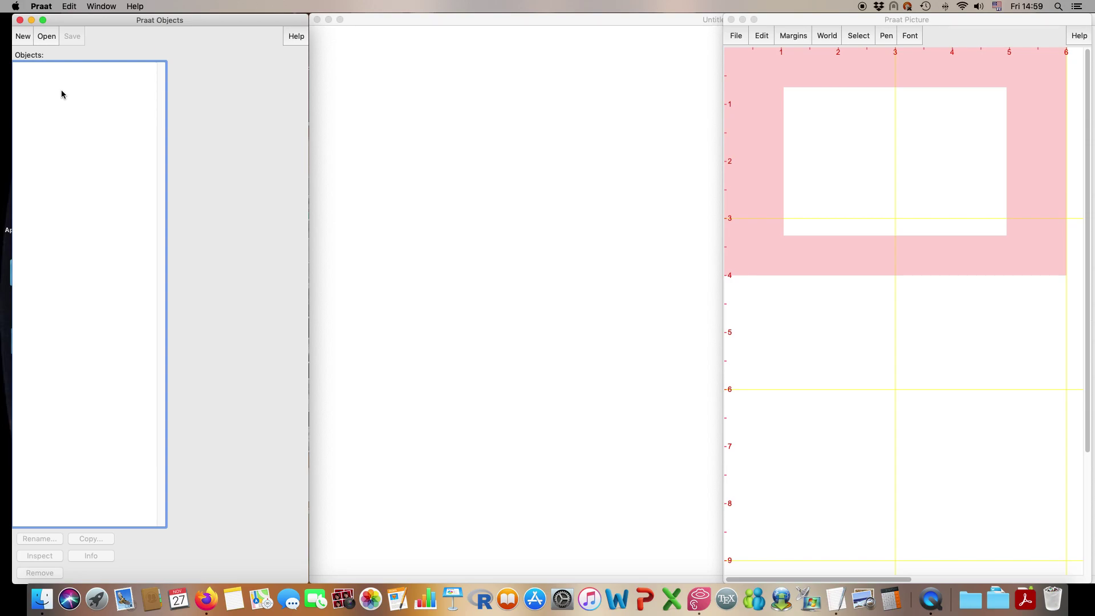
# Open the SoundRecorder for a new mono sound and move it clear of the Objects list.
pyautogui.click(25, 41)
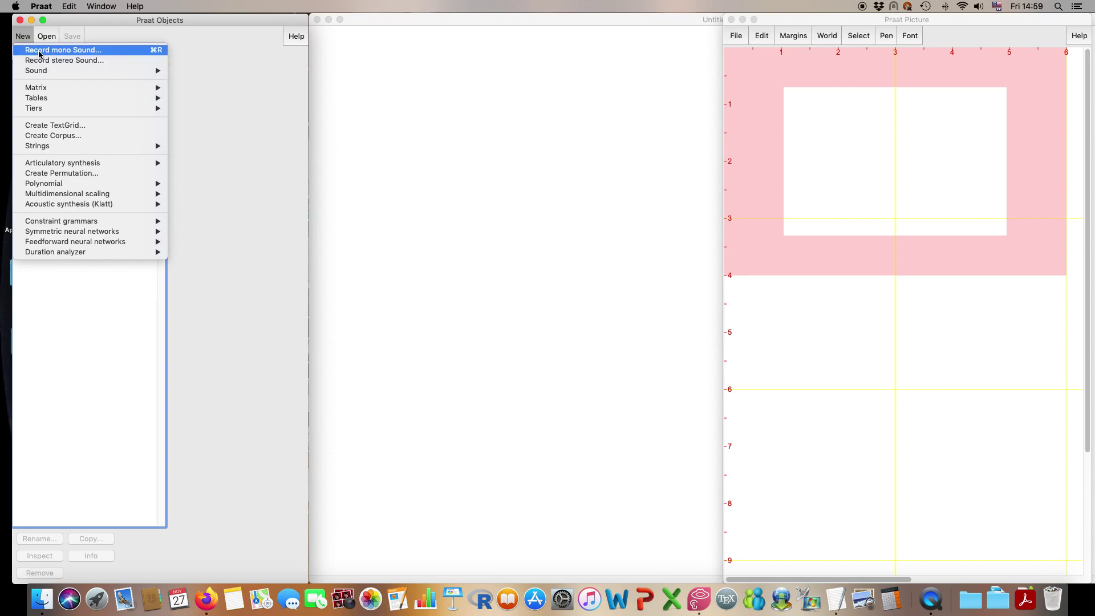
pyautogui.click(39, 53)
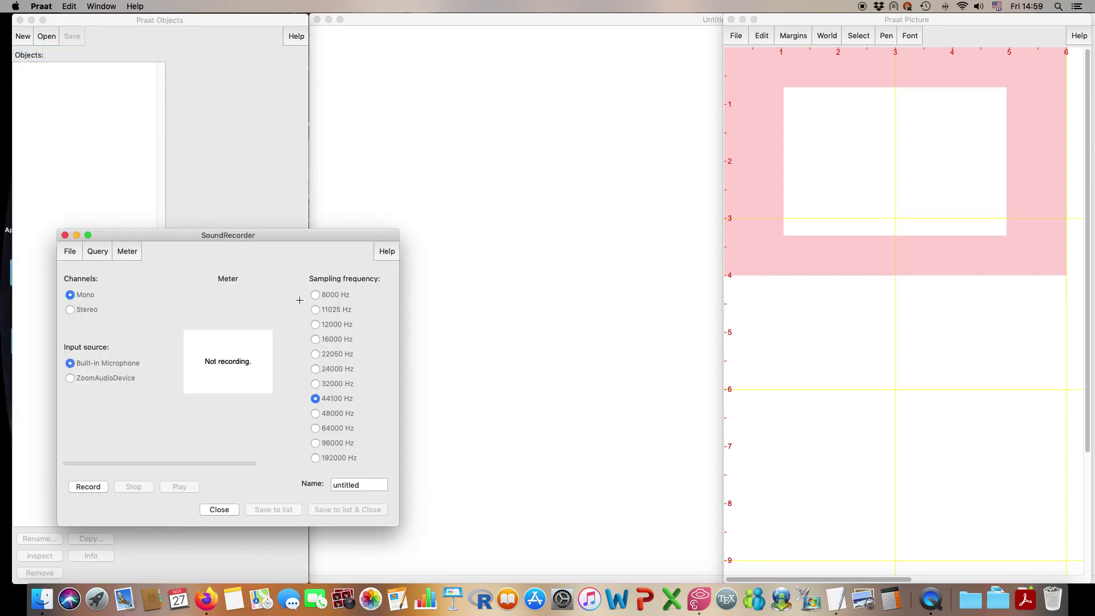
pyautogui.moveTo(254, 237); pyautogui.dragTo(386, 191)
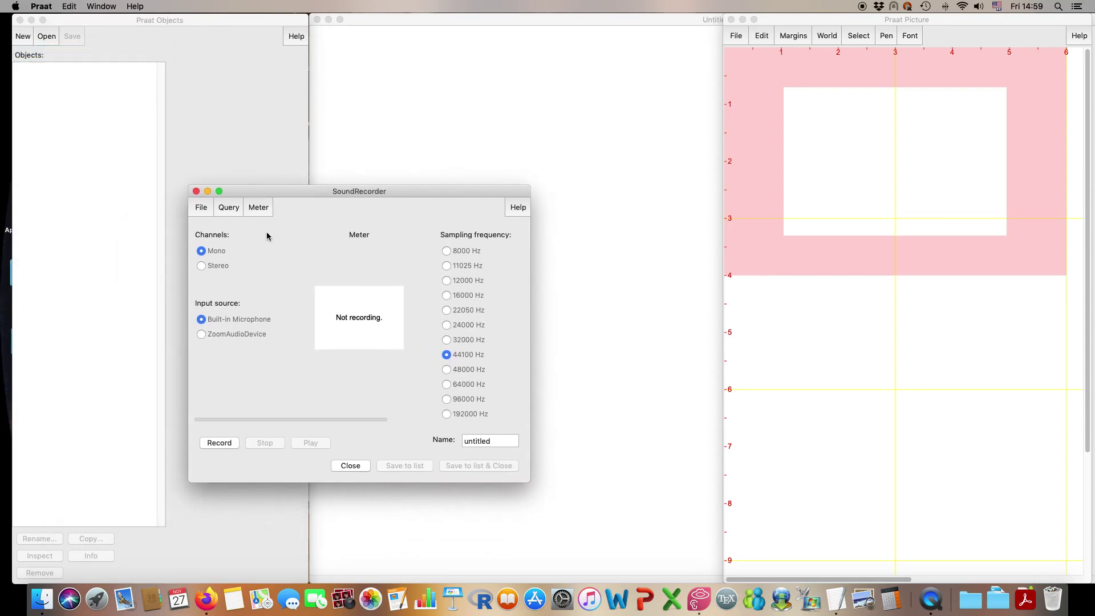
# Try to record a mono sound at a sampling frequency of 22050 Hz.
pyautogui.click(203, 267)
pyautogui.click(446, 340)
pyautogui.click(446, 325)
pyautogui.click(447, 354)
pyautogui.click(447, 310)
pyautogui.click(227, 443)
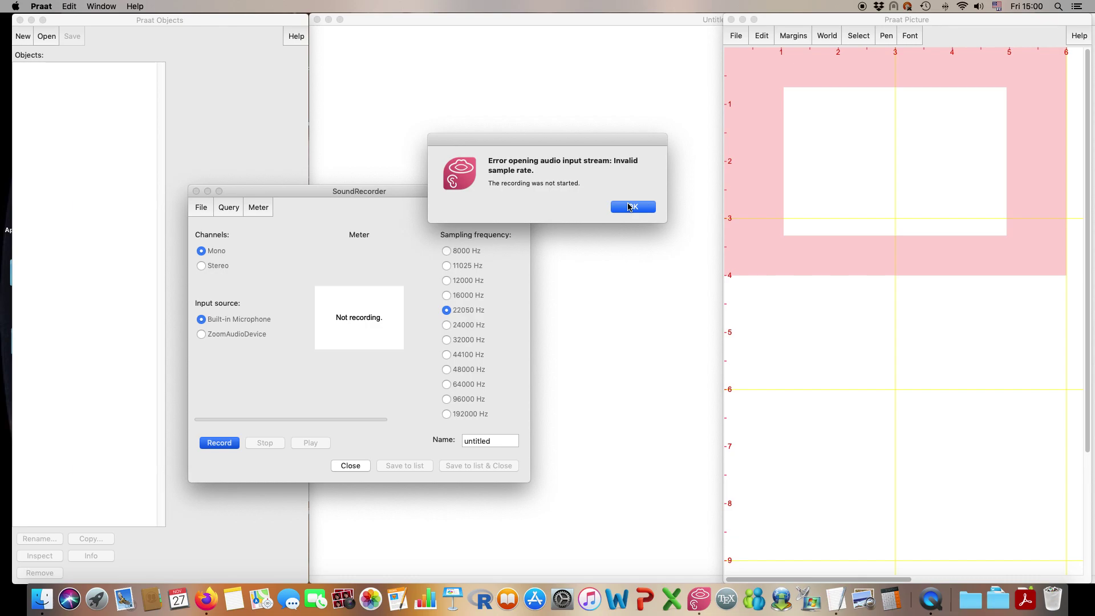
pyautogui.click(629, 207)
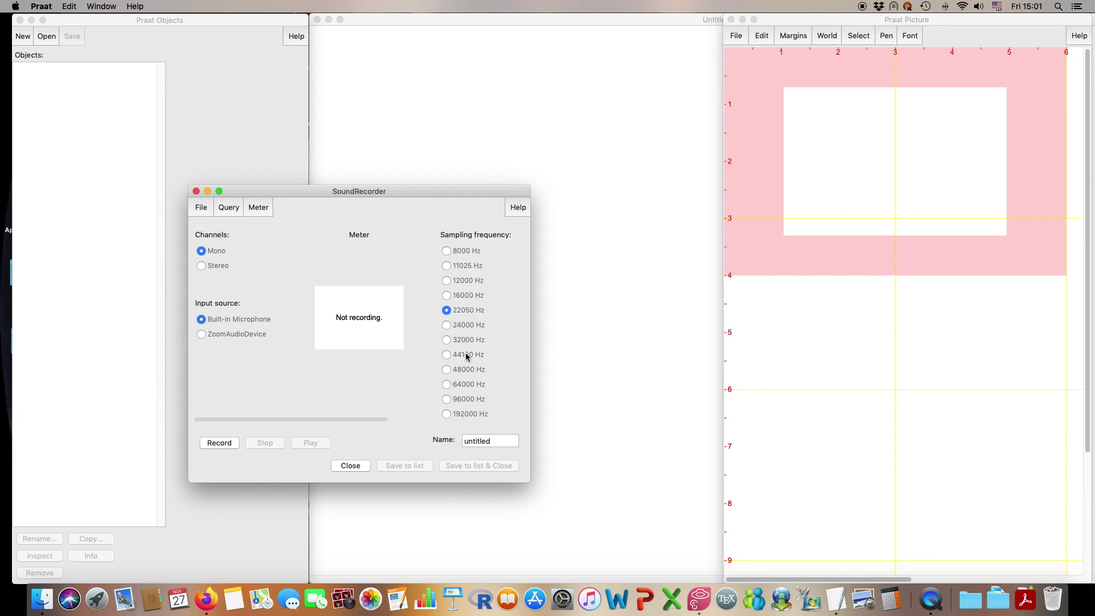
# Record a mono sound from the built-in microphone at a sampling frequency of 44100 Hz.
pyautogui.click(448, 356)
pyautogui.click(227, 444)
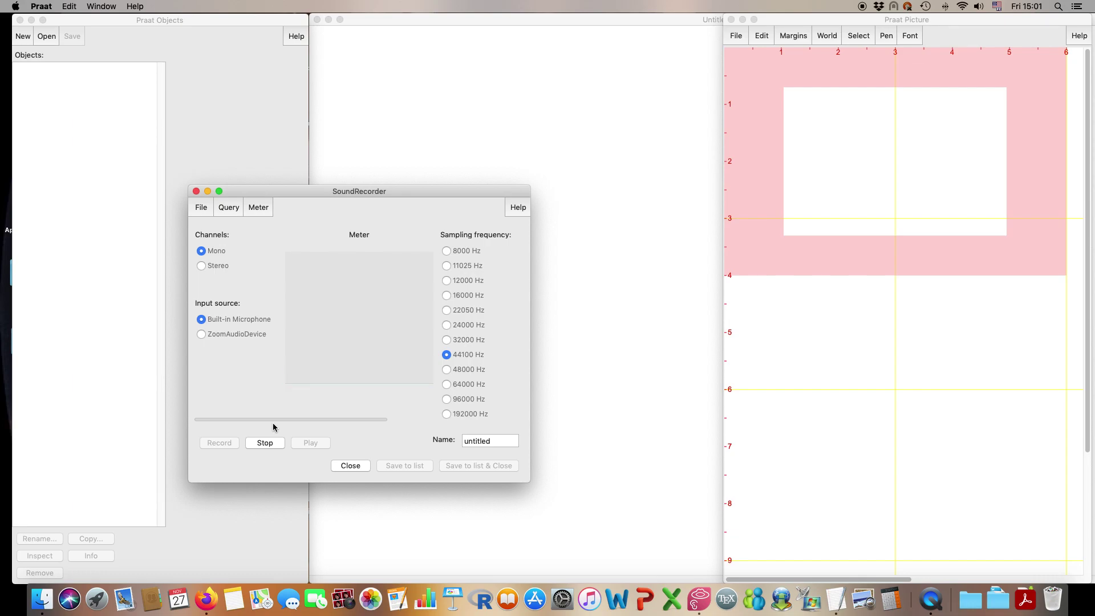
pyautogui.click(266, 444)
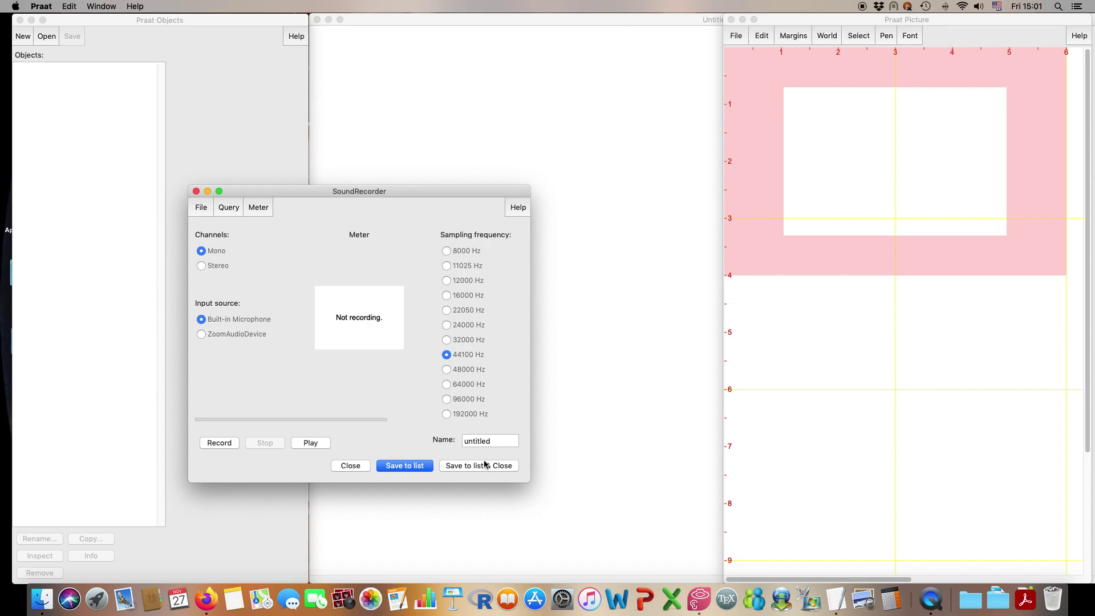
# Name the recording "teste" and save it to the Objects list, closing the SoundRecorder.
pyautogui.moveTo(489, 441); pyautogui.dragTo(457, 440)
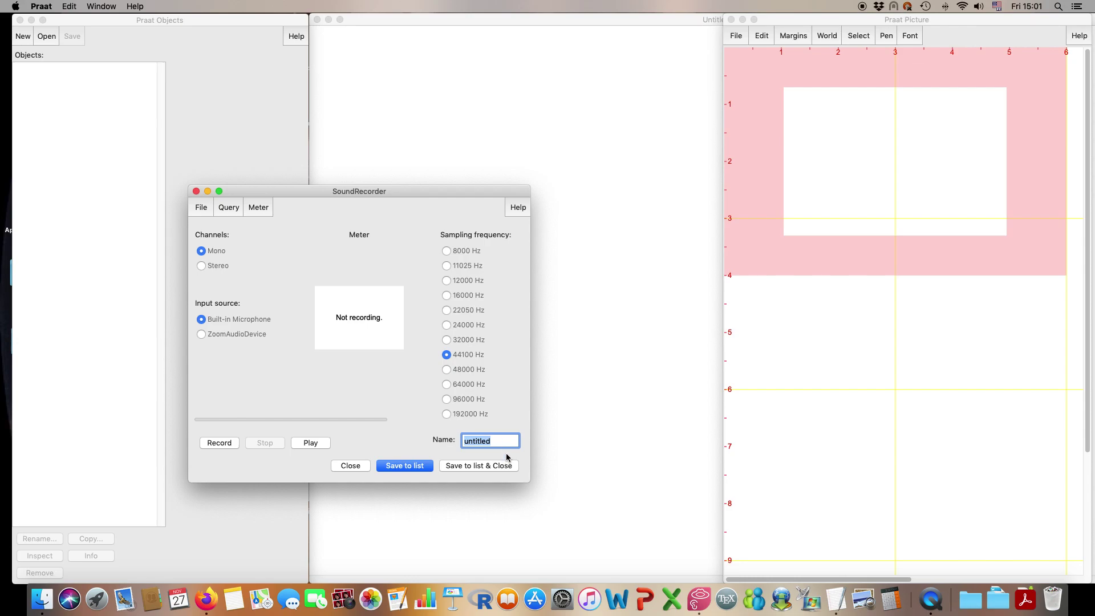
pyautogui.write('teste')
pyautogui.click(510, 464)
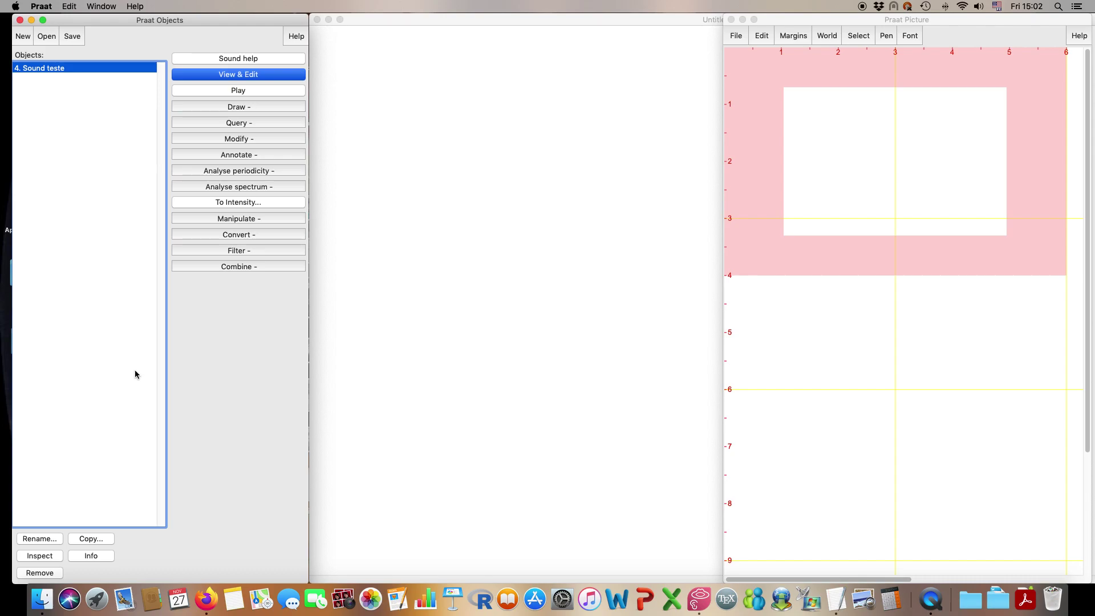
# Rename the recorded sound in the Objects list as "Teste".
pyautogui.click(40, 539)
pyautogui.moveTo(148, 508); pyautogui.dragTo(389, 280)
pyautogui.write('Teste')
pyautogui.press('Return')
# Open the Teste sound for viewing and editing, and play the speech stretch from about 1.56 to 4.01 s.
pyautogui.click(275, 78)
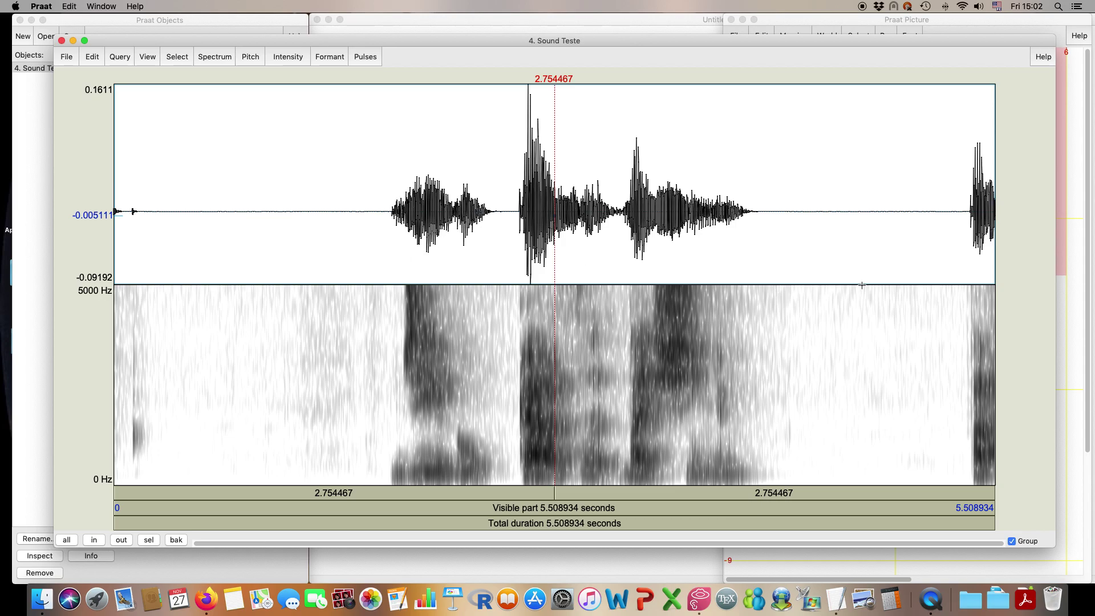
pyautogui.moveTo(364, 204); pyautogui.dragTo(755, 245)
pyautogui.press('XF86AudioRaiseVolume')
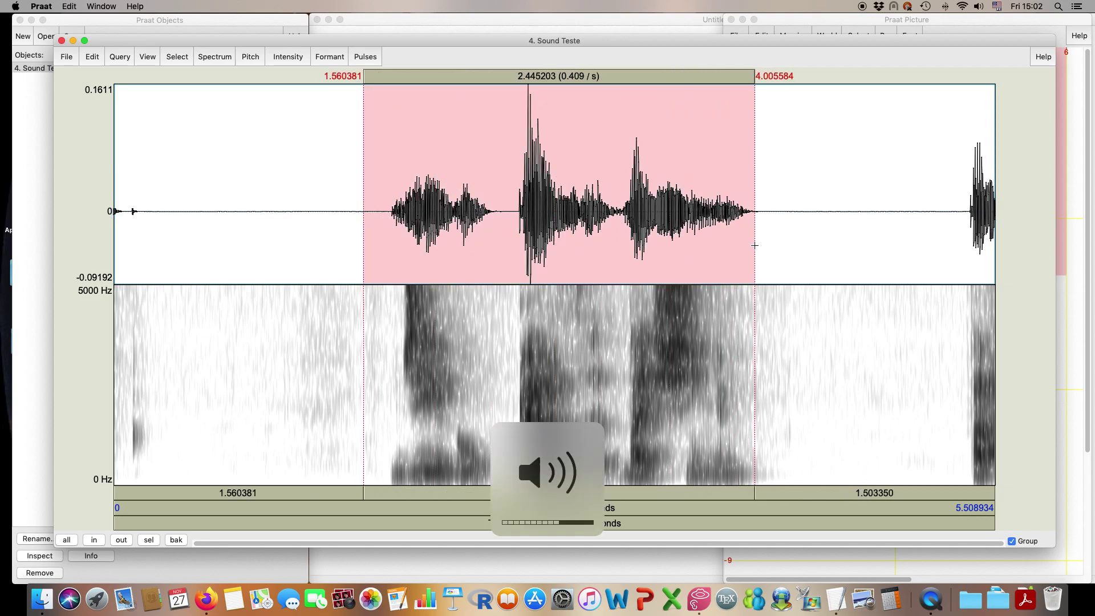
pyautogui.click(457, 491)
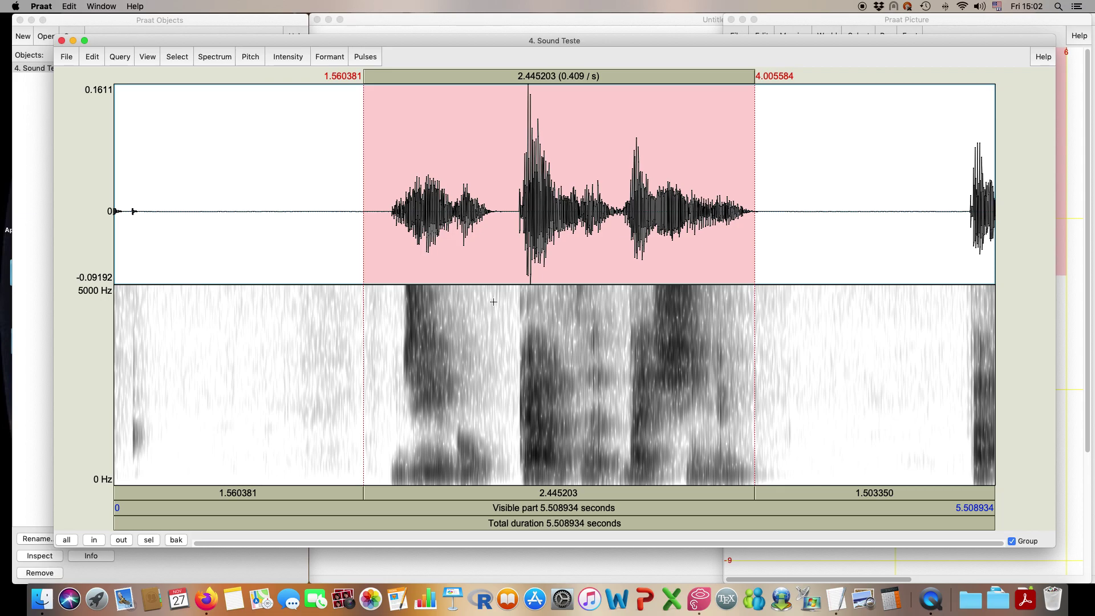
# Cut the silent stretch of about 1.58 s at the beginning of the sound.
pyautogui.moveTo(367, 221); pyautogui.dragTo(111, 225)
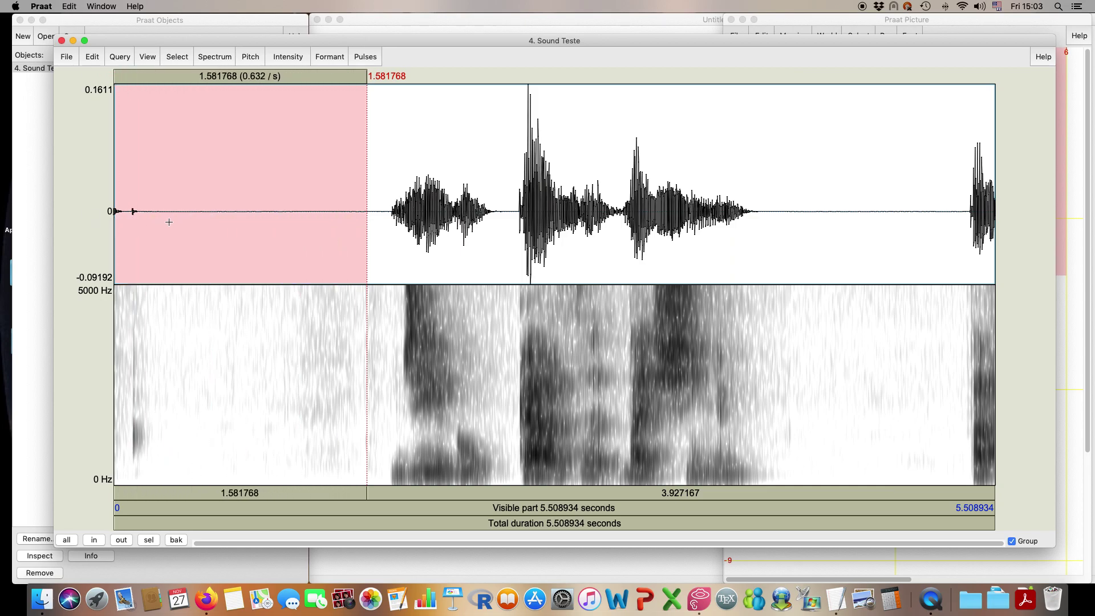
pyautogui.click(183, 57)
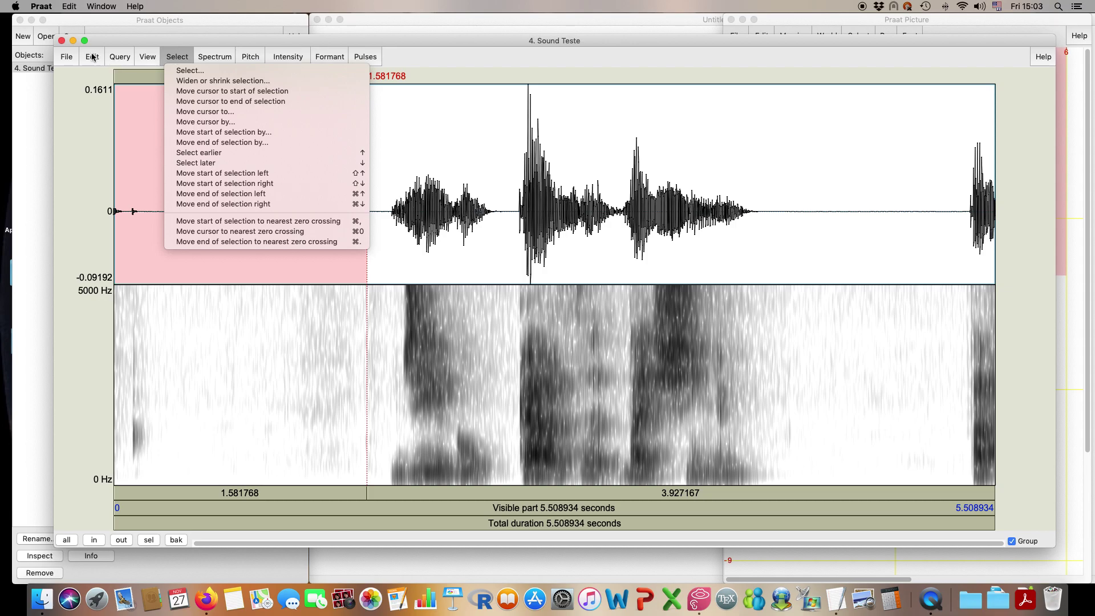
pyautogui.click(71, 56)
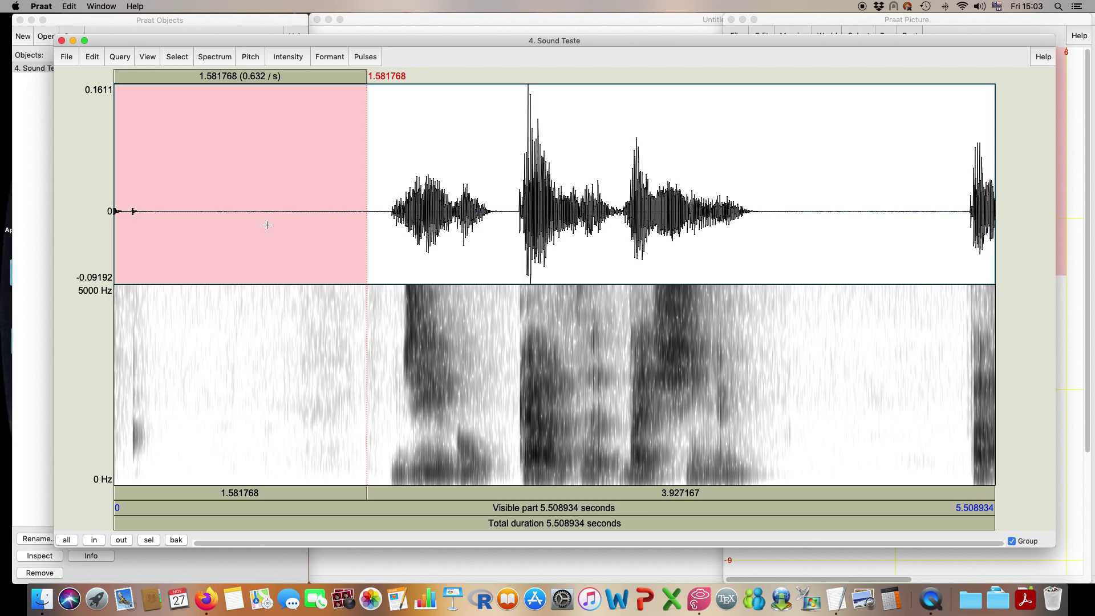
pyautogui.press('super+x')
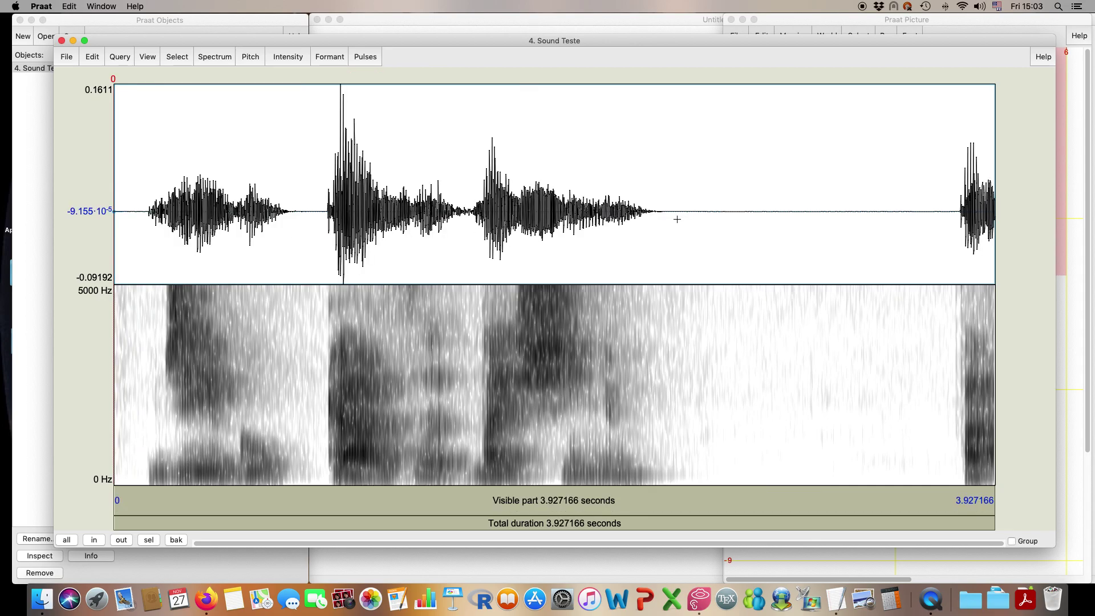
# Cut about the last 1.44 s of the sound, then play the trimmed recording and close its editor.
pyautogui.moveTo(674, 219); pyautogui.dragTo(995, 222)
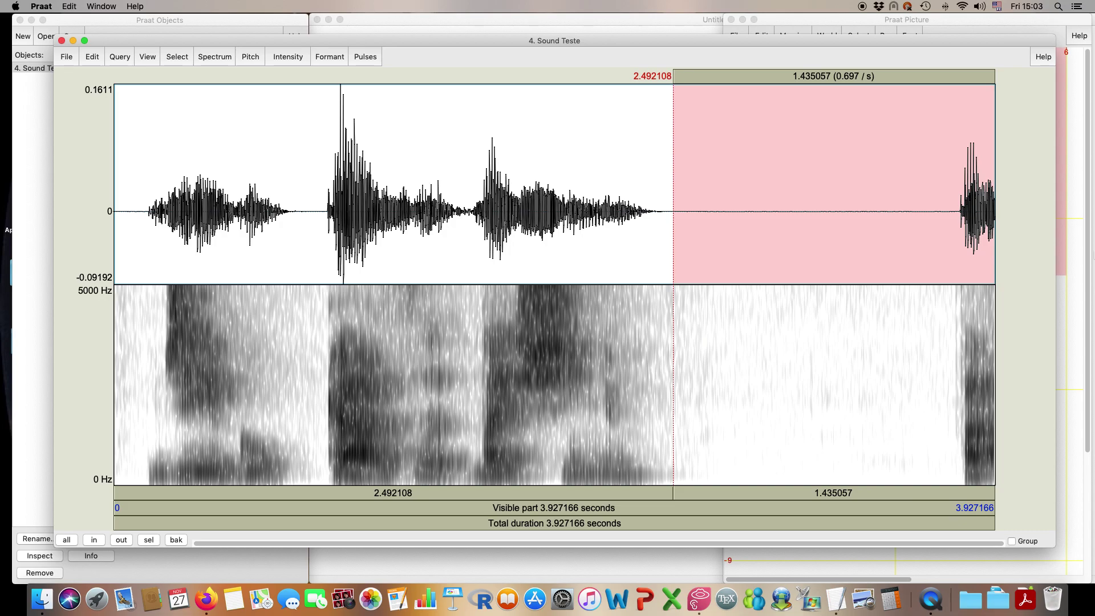
pyautogui.press('super+x')
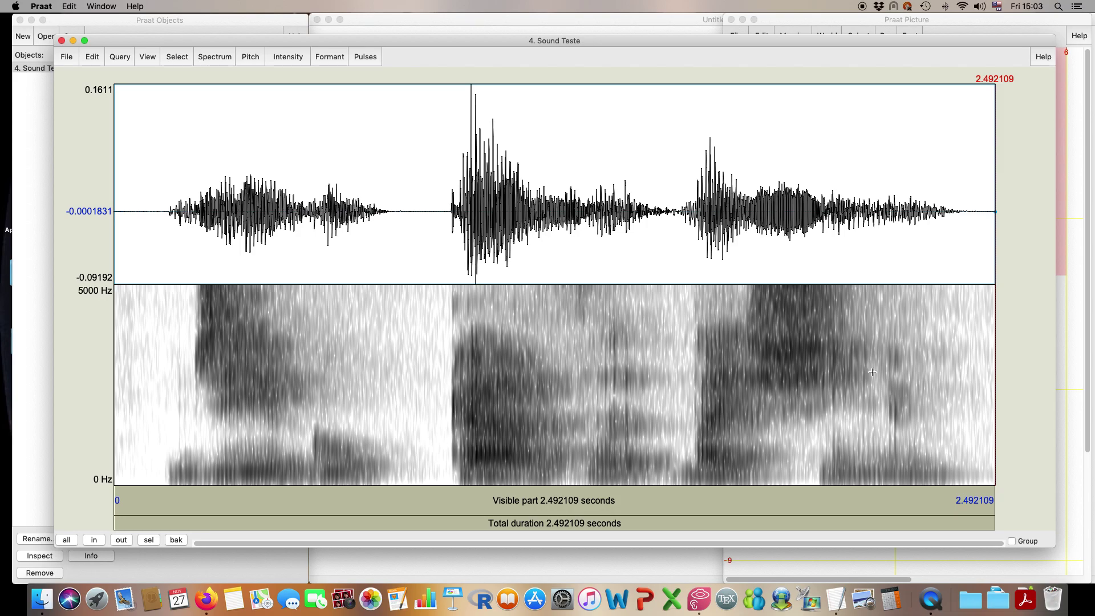
pyautogui.click(728, 486)
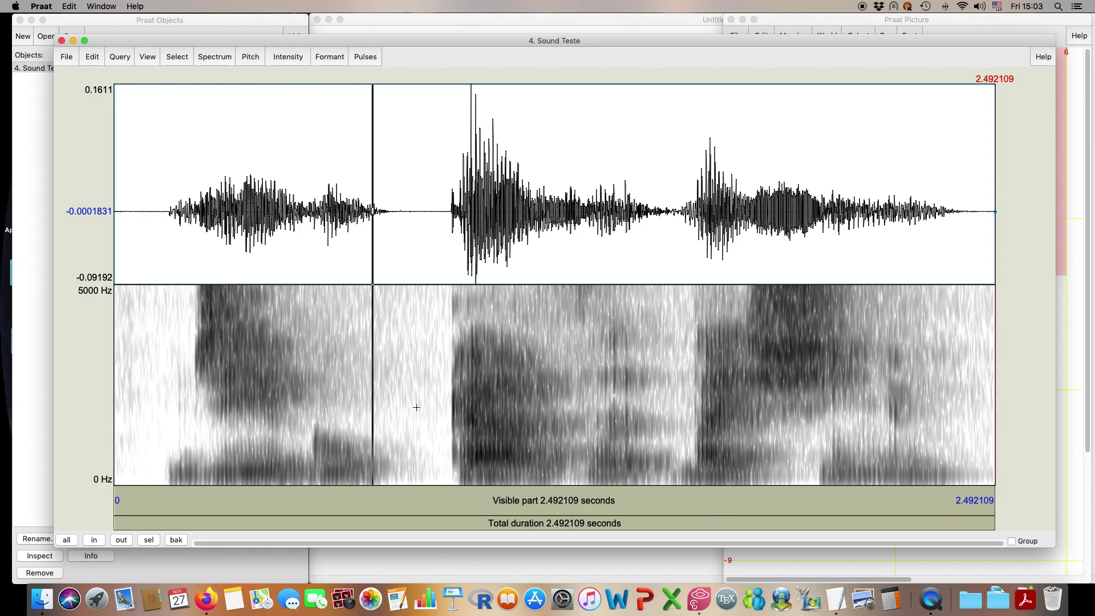
pyautogui.click(61, 40)
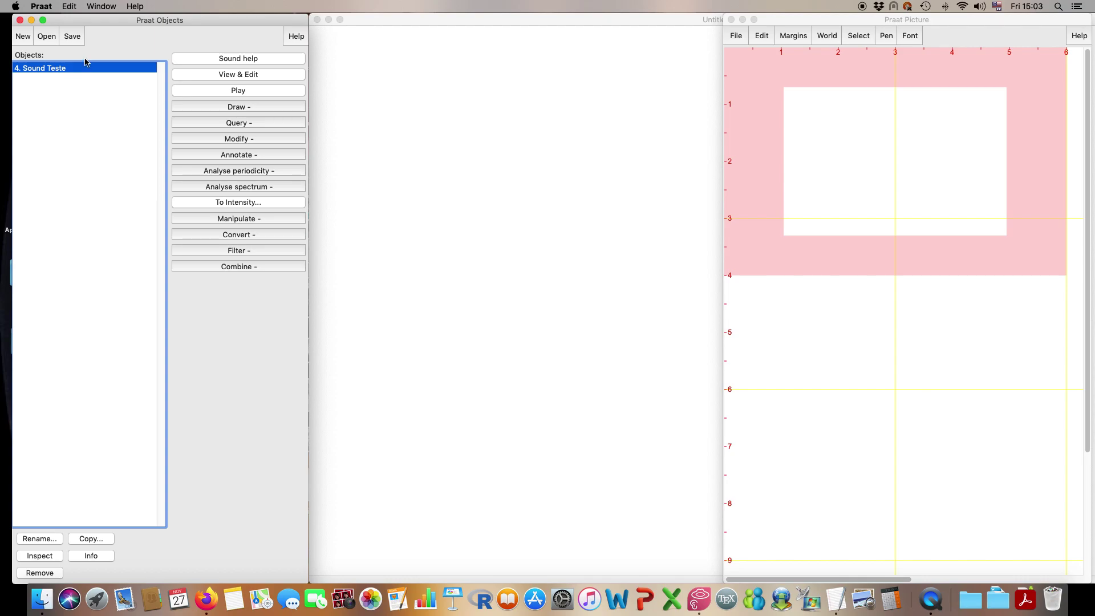
pyautogui.click(22, 37)
pyautogui.click(40, 6)
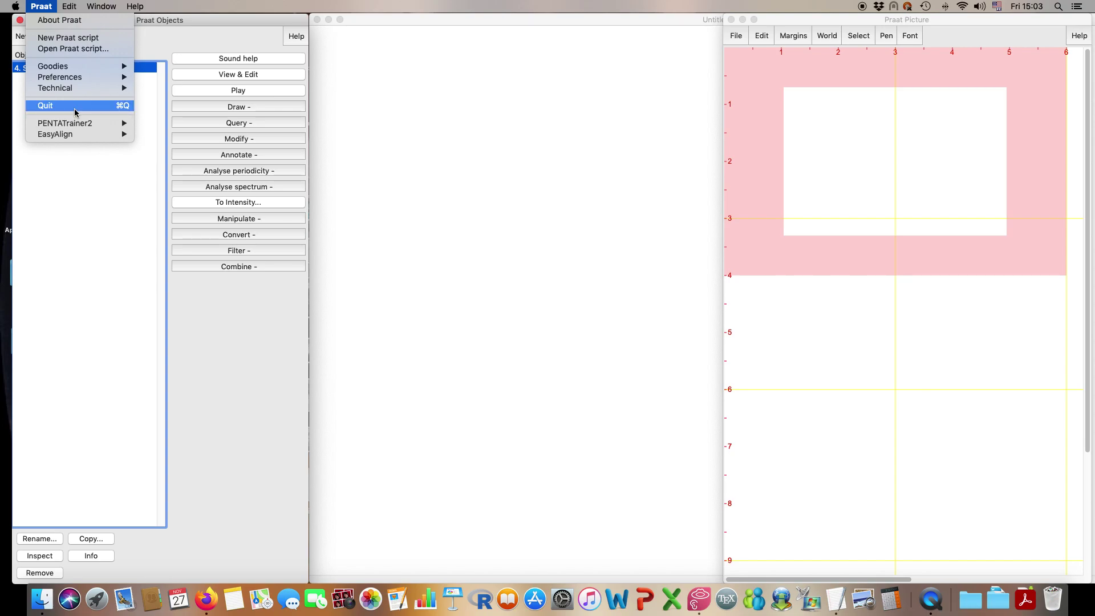
pyautogui.click(81, 192)
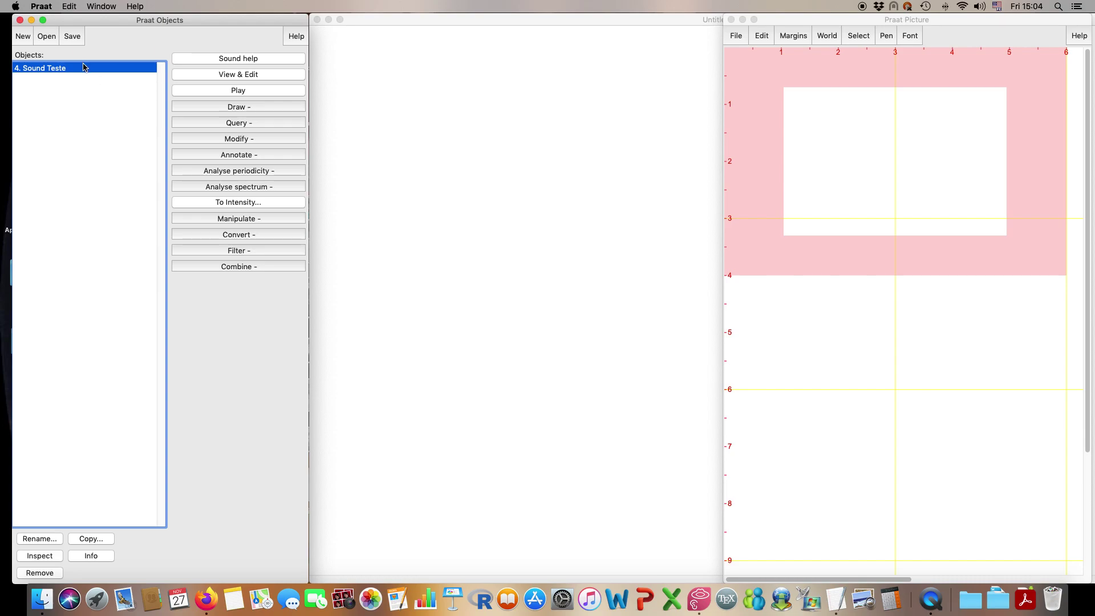
pyautogui.click(229, 155)
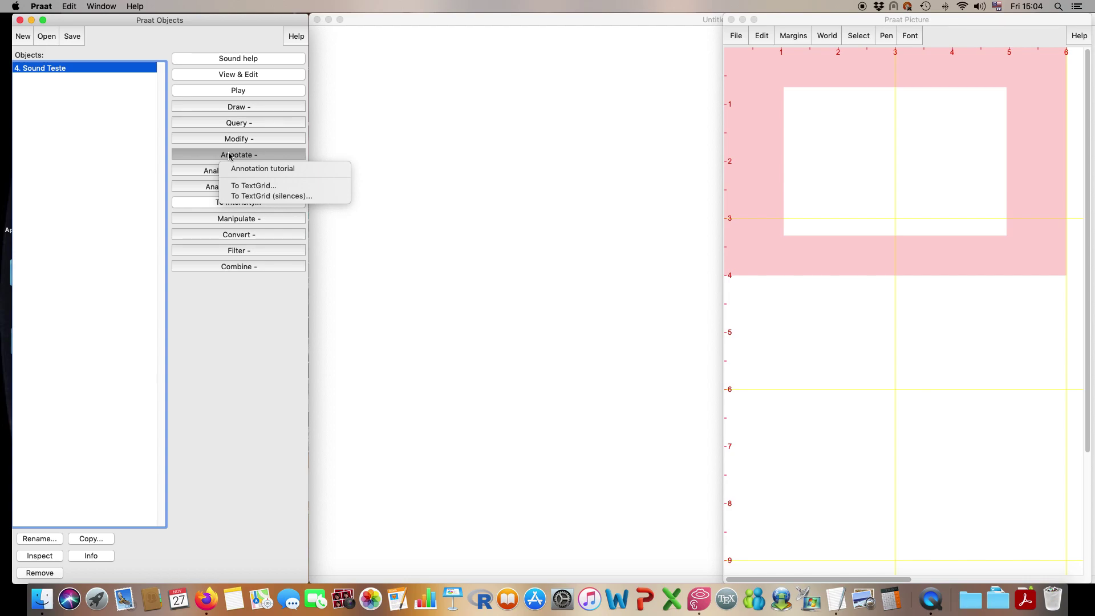
pyautogui.click(226, 332)
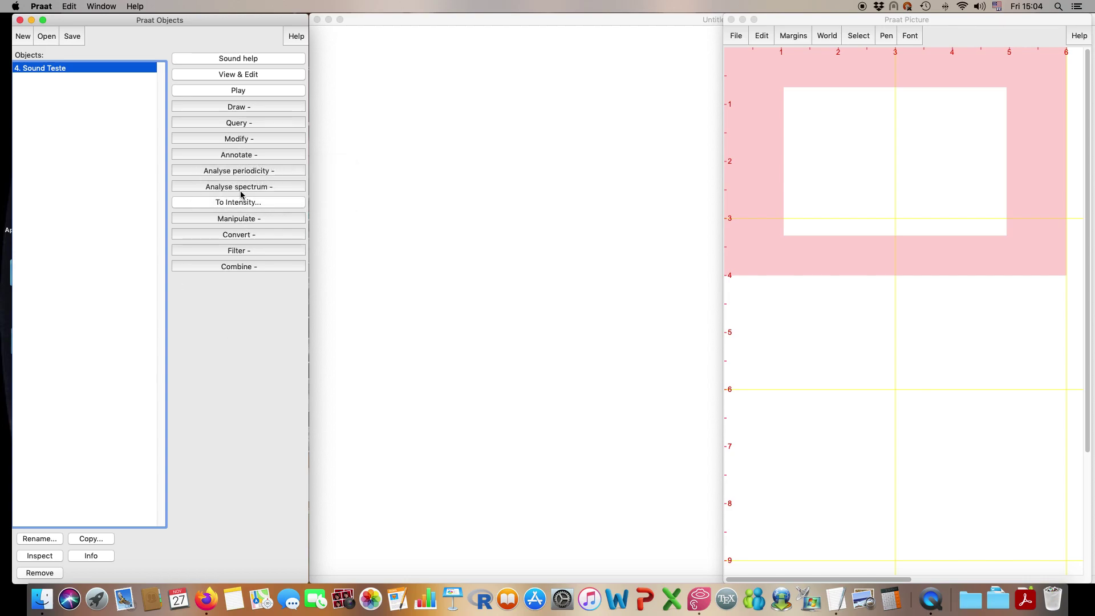
pyautogui.click(241, 192)
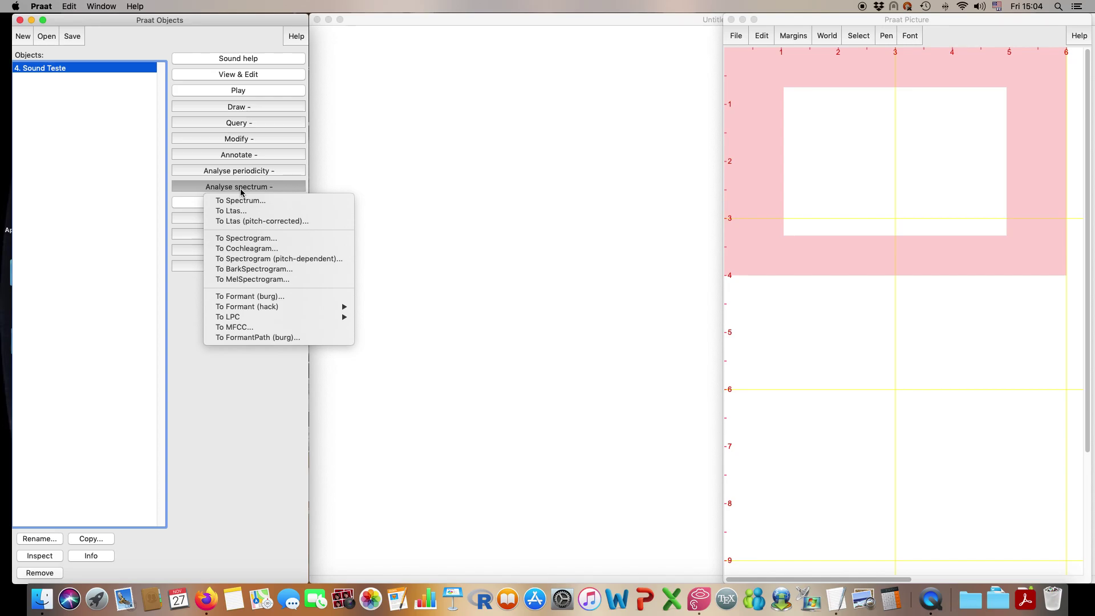
pyautogui.click(87, 98)
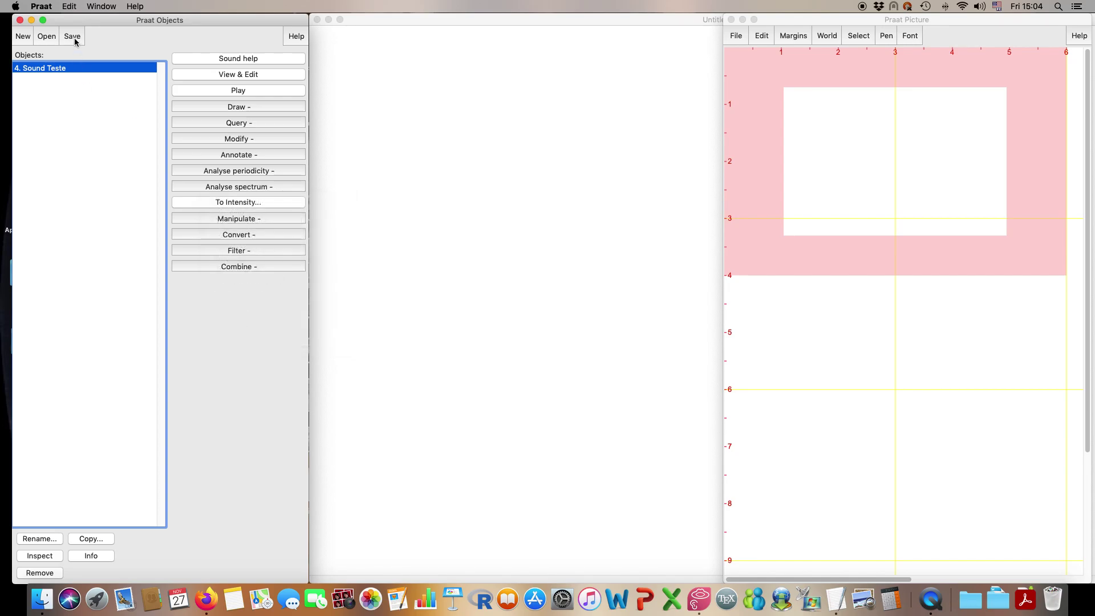
# Save the trimmed sound as the WAV file Teste.wav in the DemoAula1 folder.
pyautogui.click(74, 37)
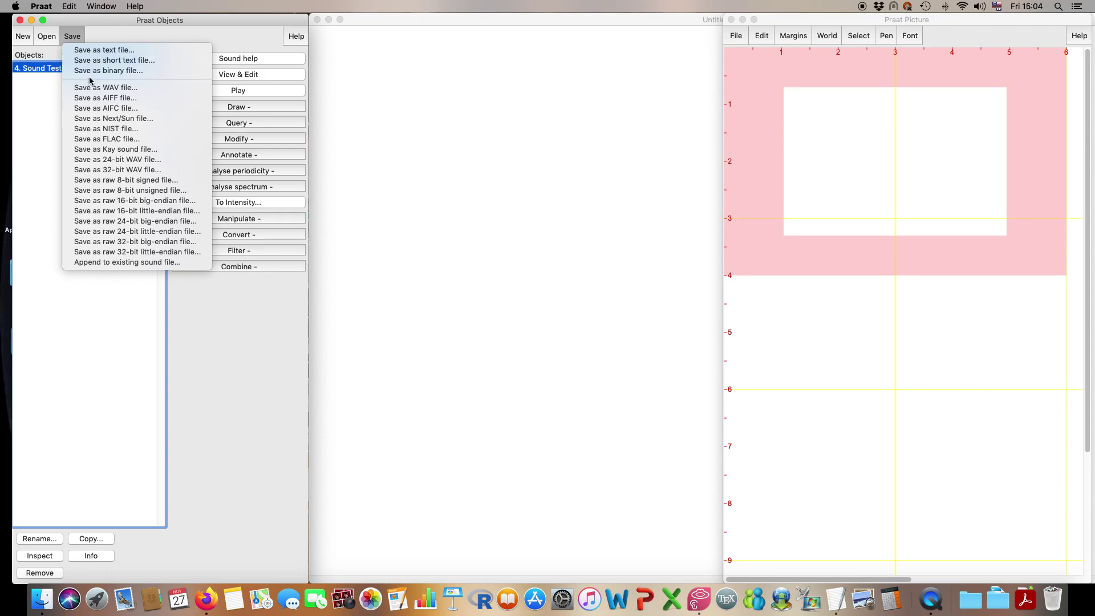
pyautogui.click(124, 89)
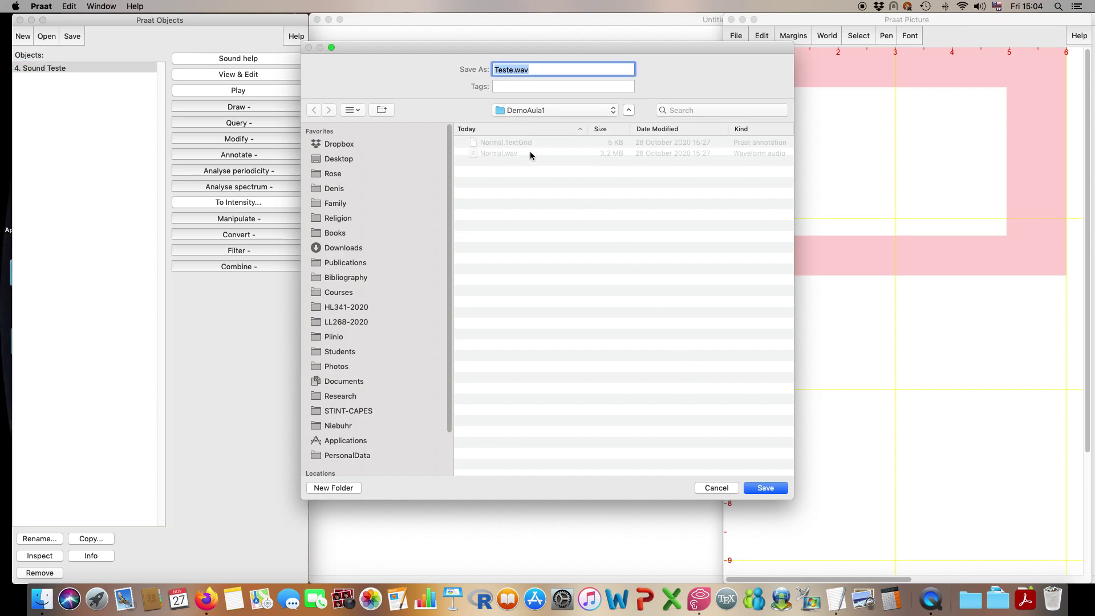
pyautogui.click(765, 488)
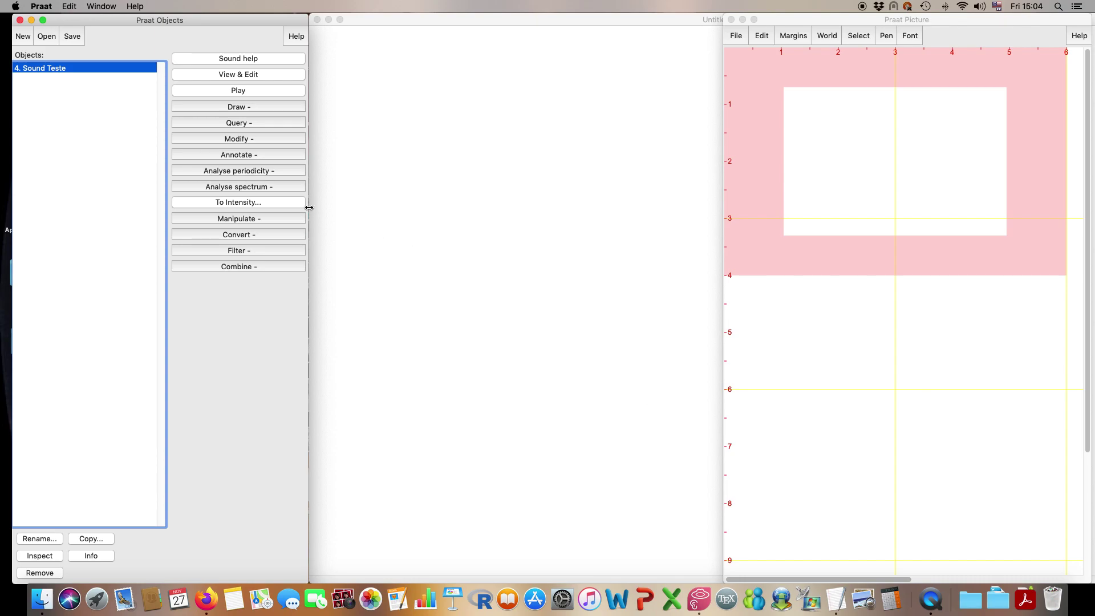
# Read the file Teste.wav from the DemoAula1 folder into the Objects list.
pyautogui.click(43, 38)
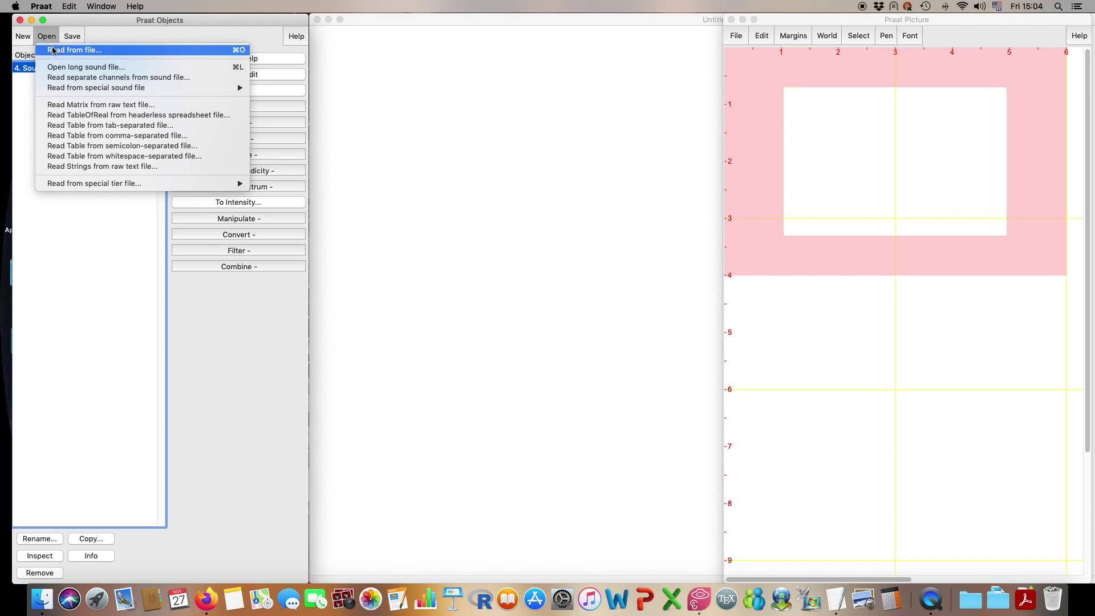
pyautogui.click(52, 50)
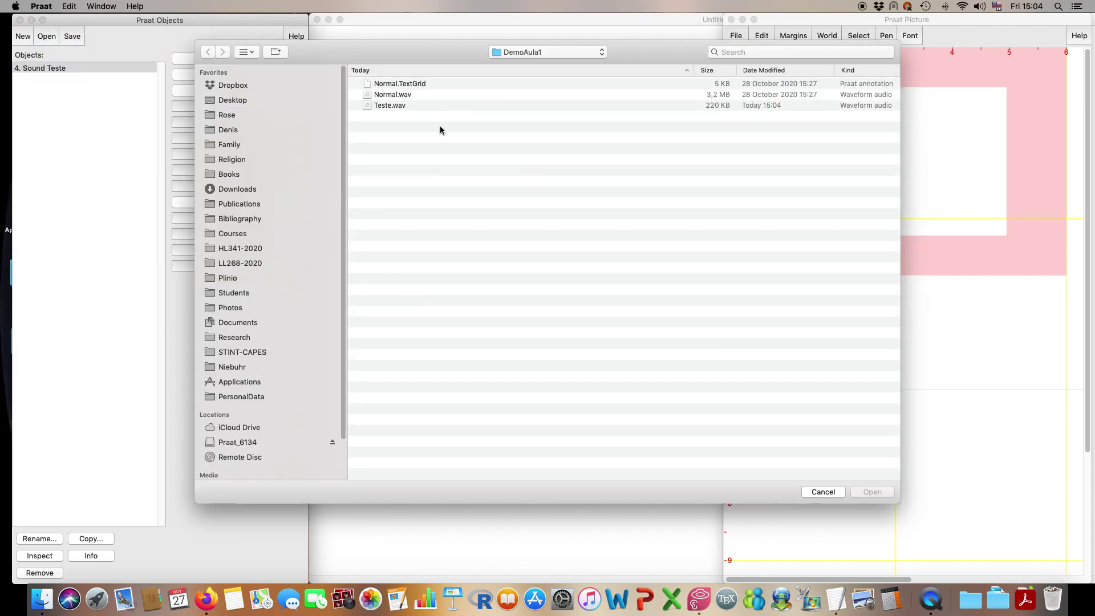
pyautogui.click(421, 96)
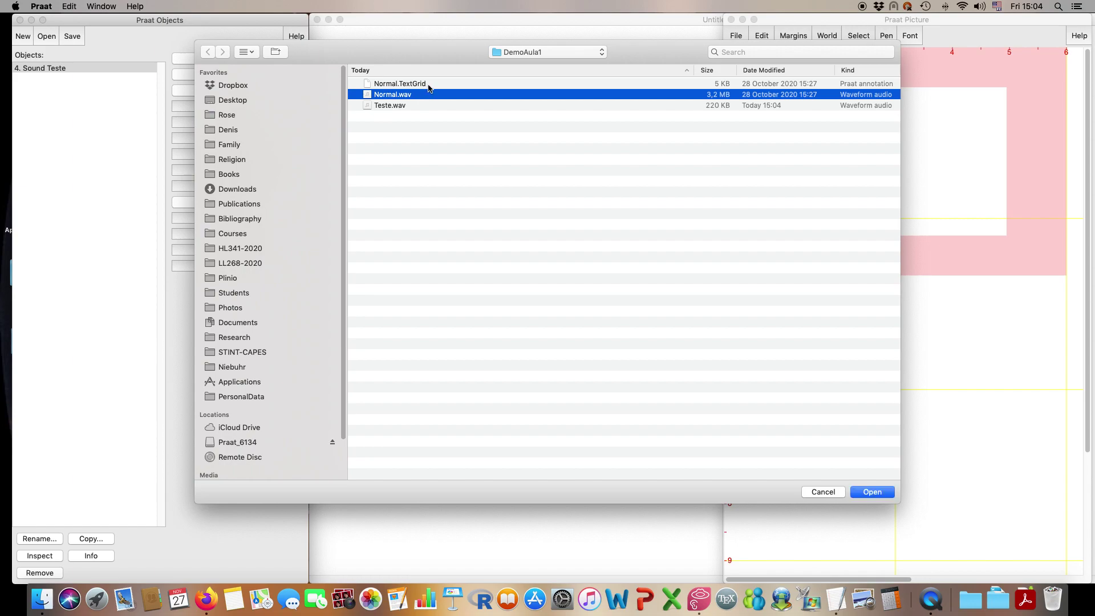
pyautogui.click(428, 85)
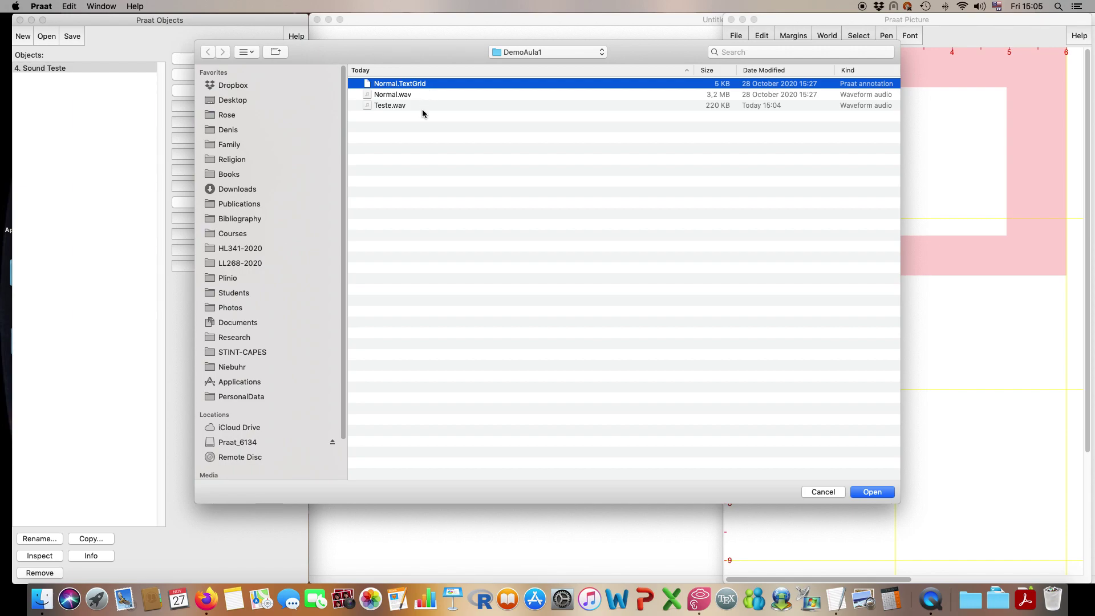
pyautogui.click(422, 108)
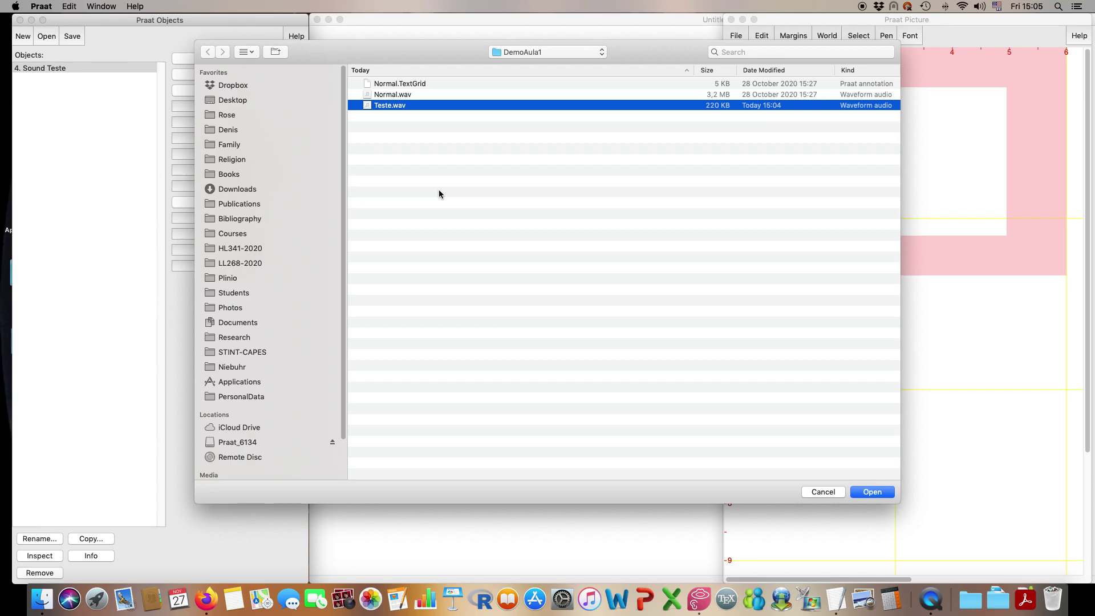
pyautogui.click(879, 491)
# View the reloaded Teste sound in the editor, then close it and remove that duplicate from the Objects list.
pyautogui.click(226, 77)
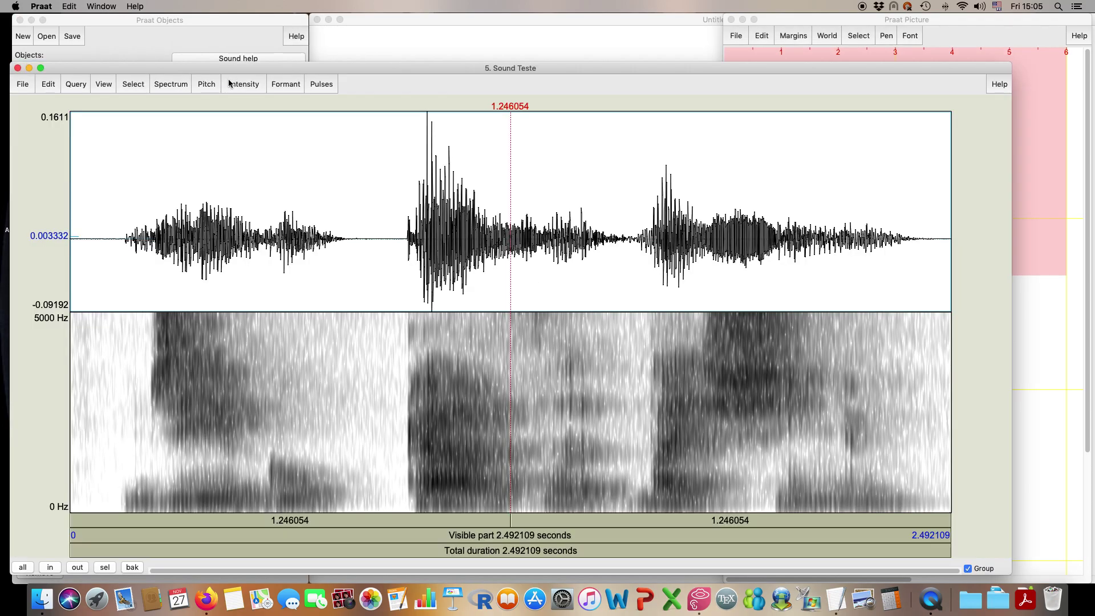
pyautogui.click(19, 67)
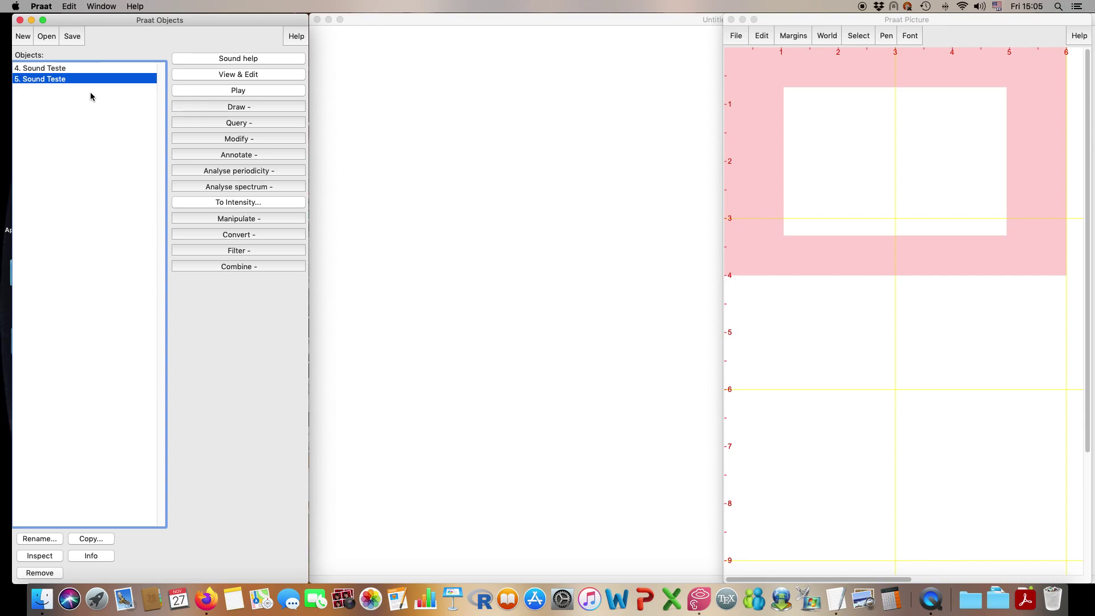
pyautogui.click(40, 573)
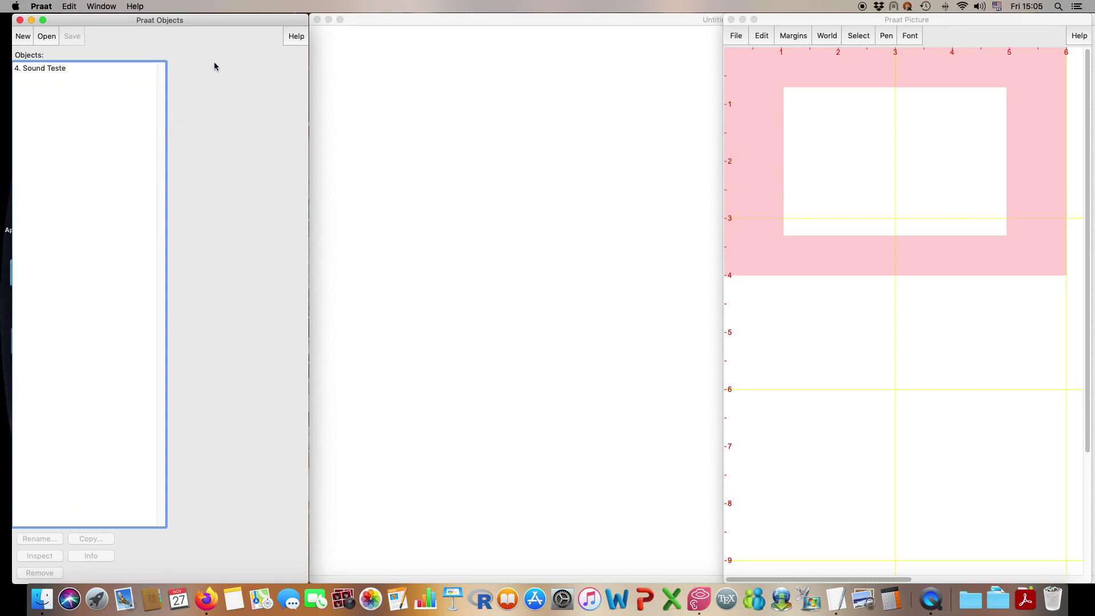
# Create a TextGrid for the Teste sound with the tiers Pto, Palavras and Silabas, making Pto a point tier.
pyautogui.click(61, 70)
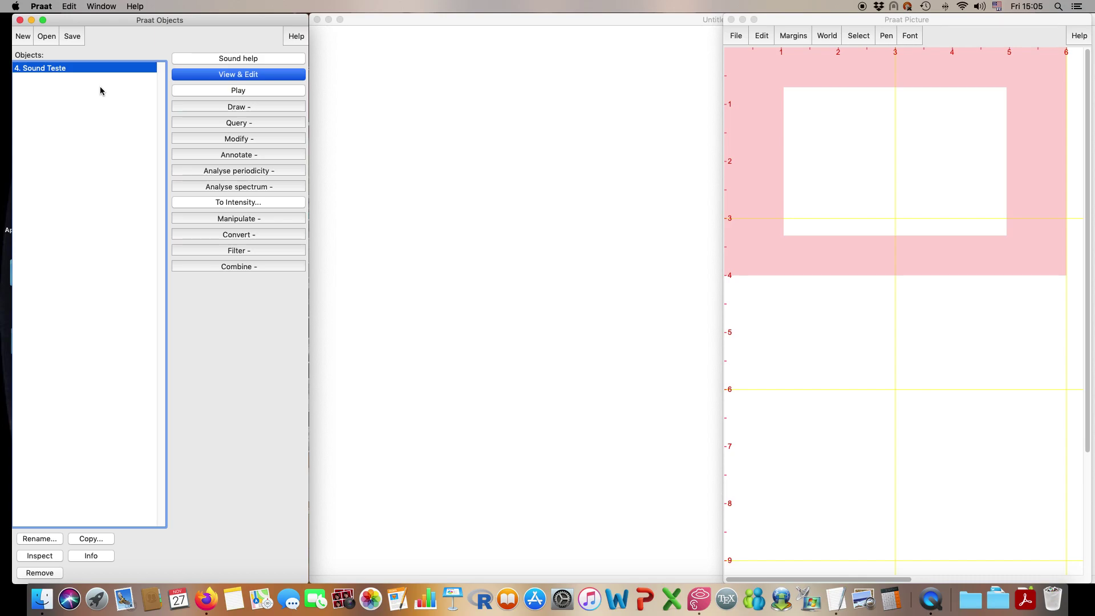
pyautogui.click(245, 159)
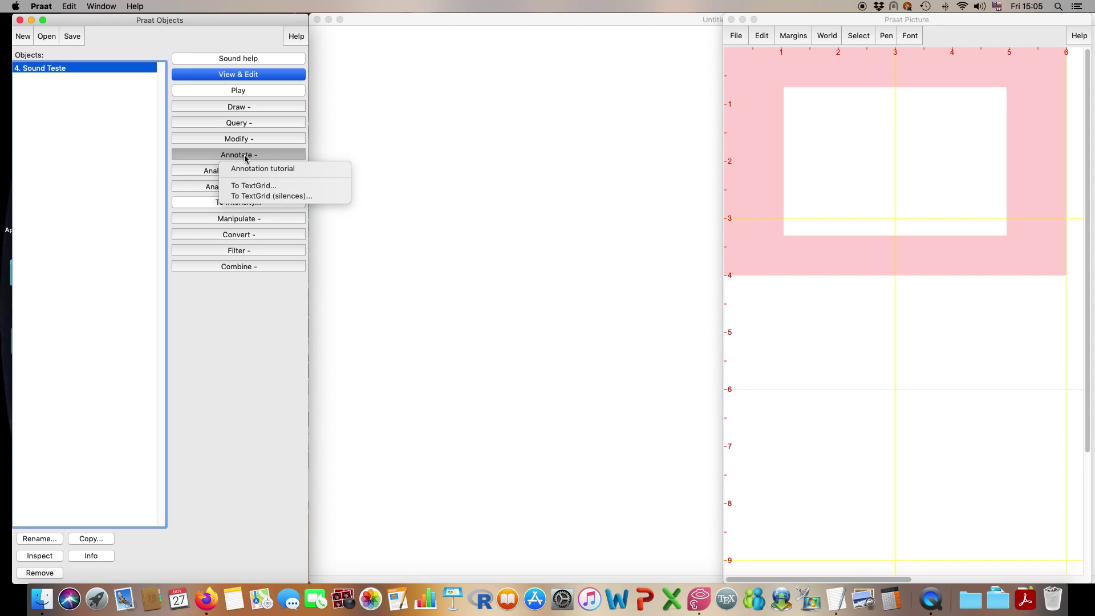
pyautogui.click(288, 186)
pyautogui.moveTo(346, 493); pyautogui.dragTo(622, 169)
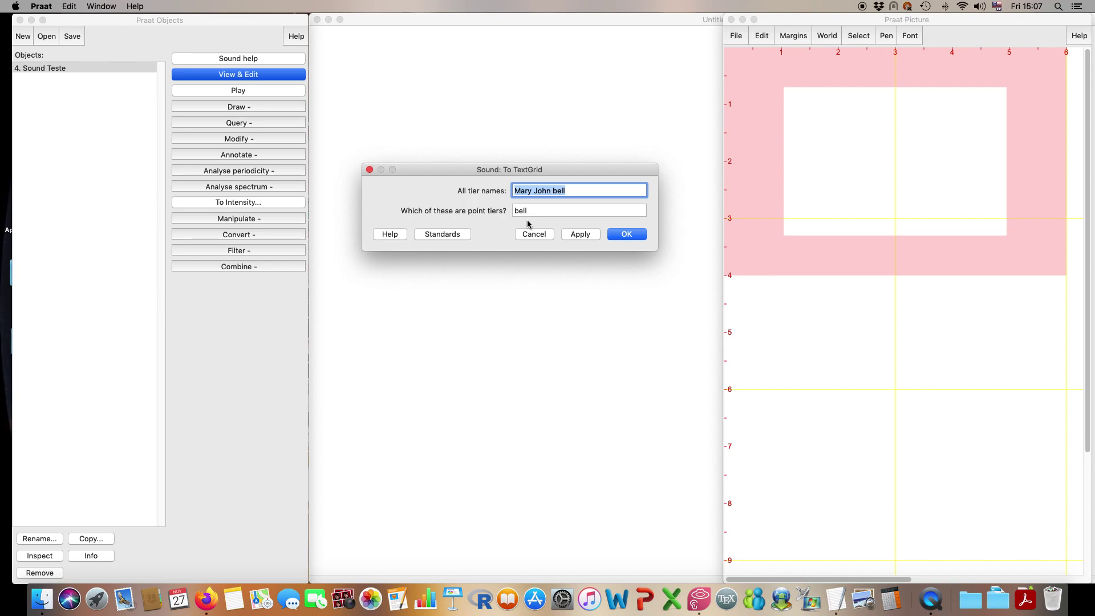
pyautogui.write('Pto Palavras Silabas')
pyautogui.press('Tab')
pyautogui.write('Pto')
pyautogui.moveTo(552, 210); pyautogui.dragTo(509, 207)
pyautogui.write('bell')
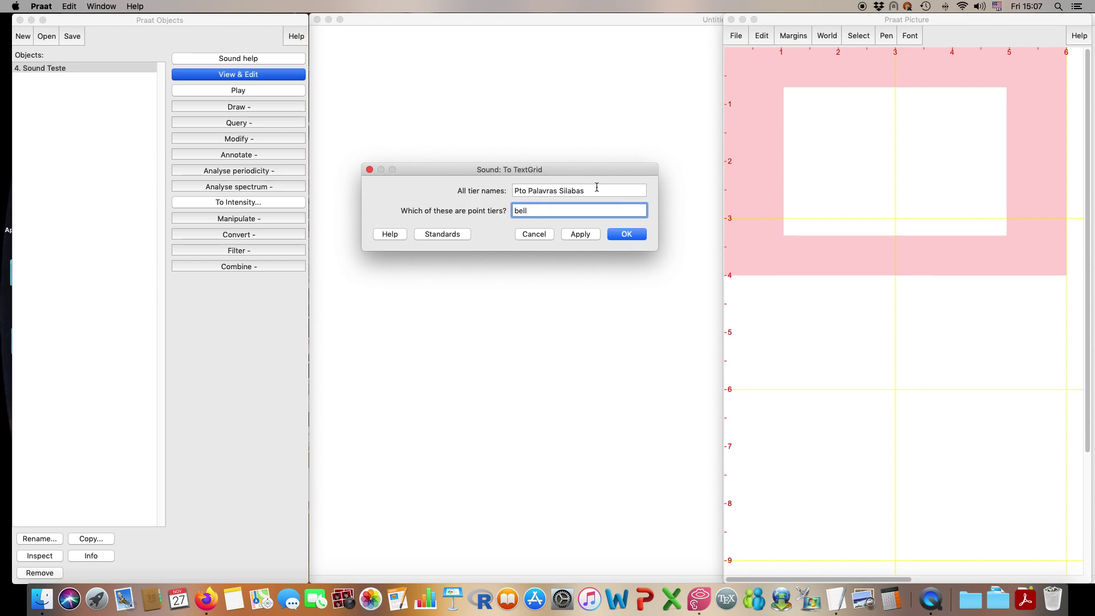
pyautogui.moveTo(597, 190); pyautogui.dragTo(510, 210)
pyautogui.write('Pto')
pyautogui.click(625, 234)
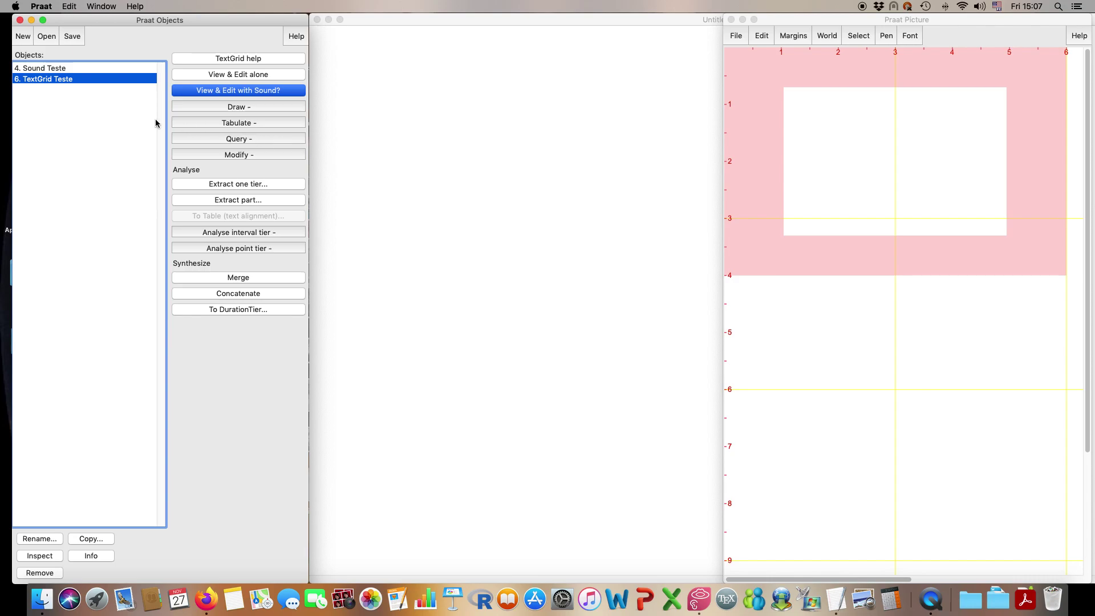
# Open the Teste sound and its TextGrid together in the editor and enlarge the editor window.
pyautogui.click(70, 69)
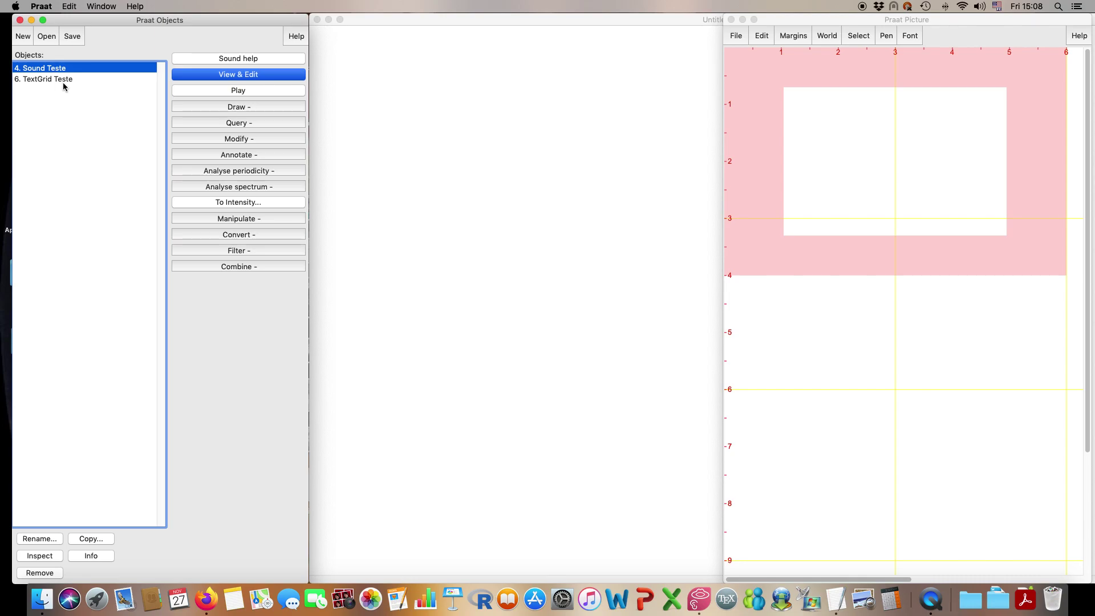
pyautogui.click(65, 80)
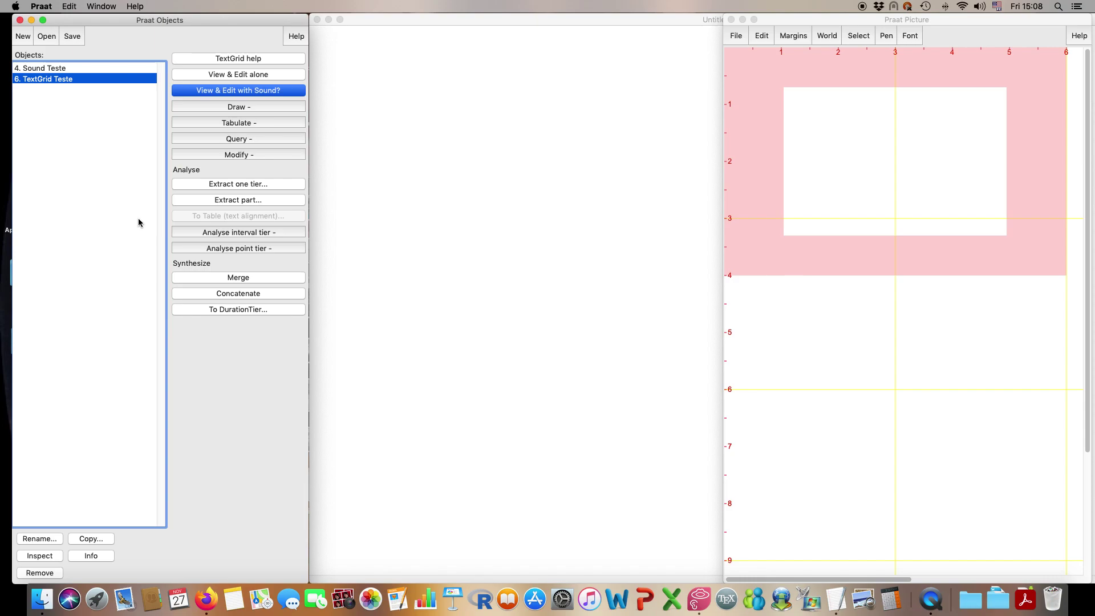
pyautogui.keyDown('shift'); pyautogui.click(97, 68); pyautogui.keyUp('shift')
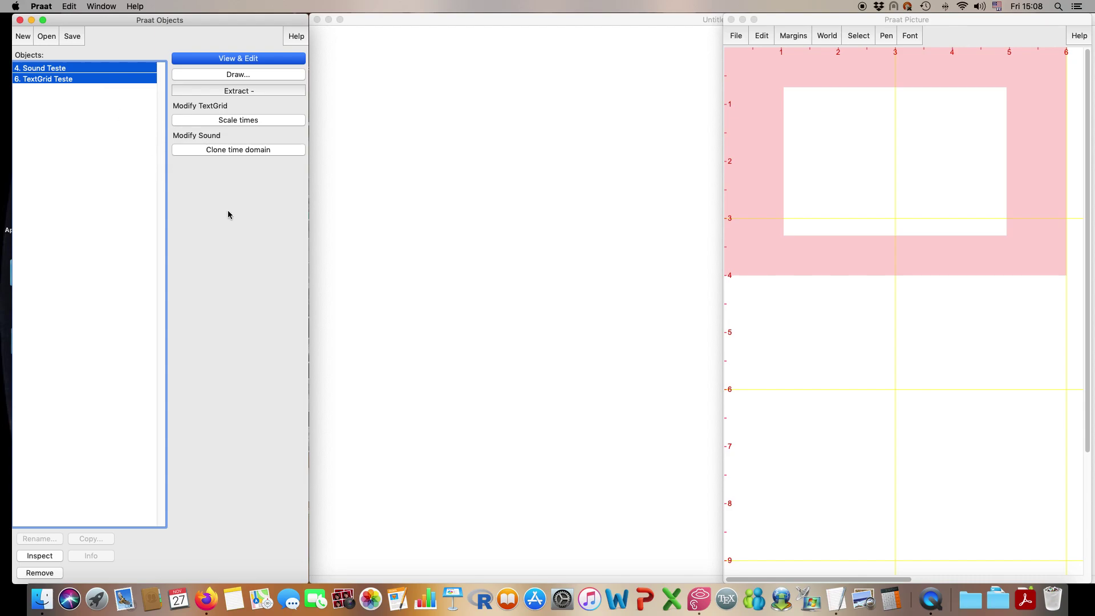
pyautogui.click(251, 60)
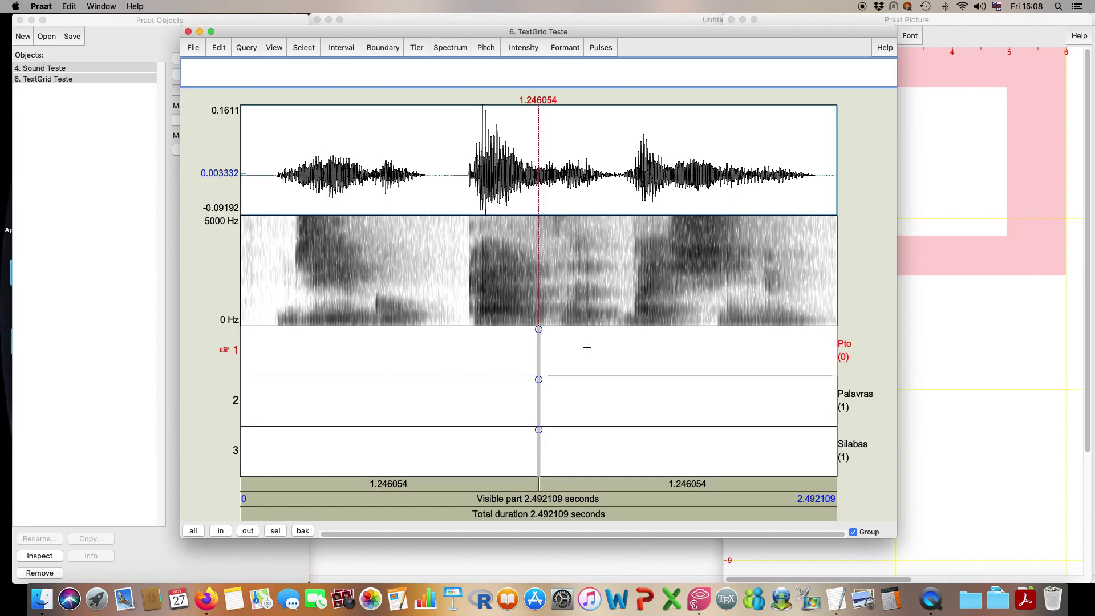
pyautogui.moveTo(895, 535); pyautogui.dragTo(1036, 580)
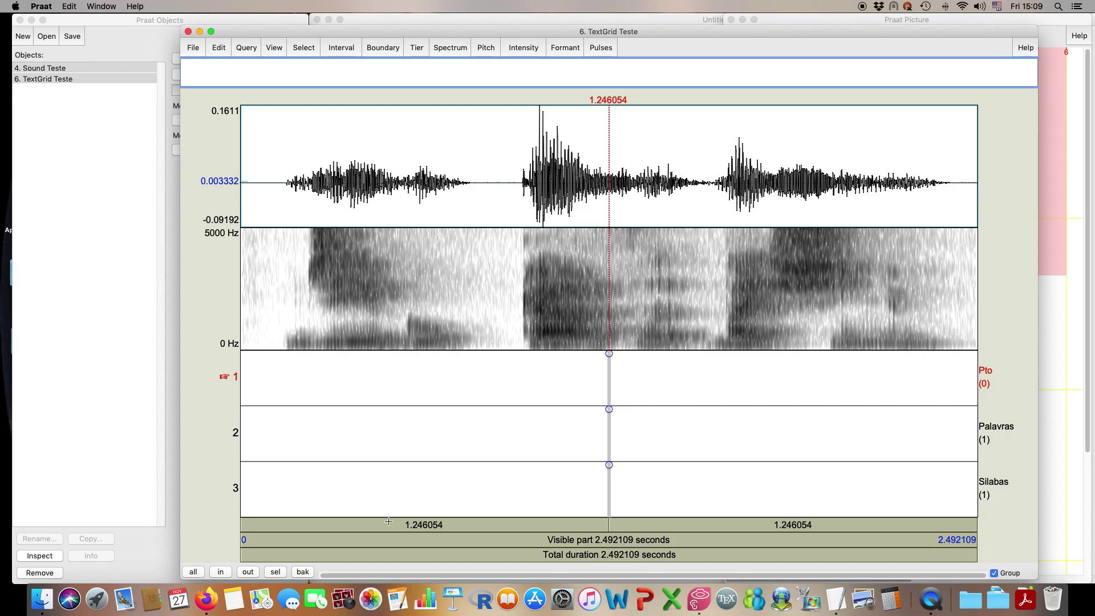
# Add a boundary on the Palavras tier at about 0.158 s, where the first word begins, and play the intervals to check.
pyautogui.click(379, 450)
pyautogui.click(368, 531)
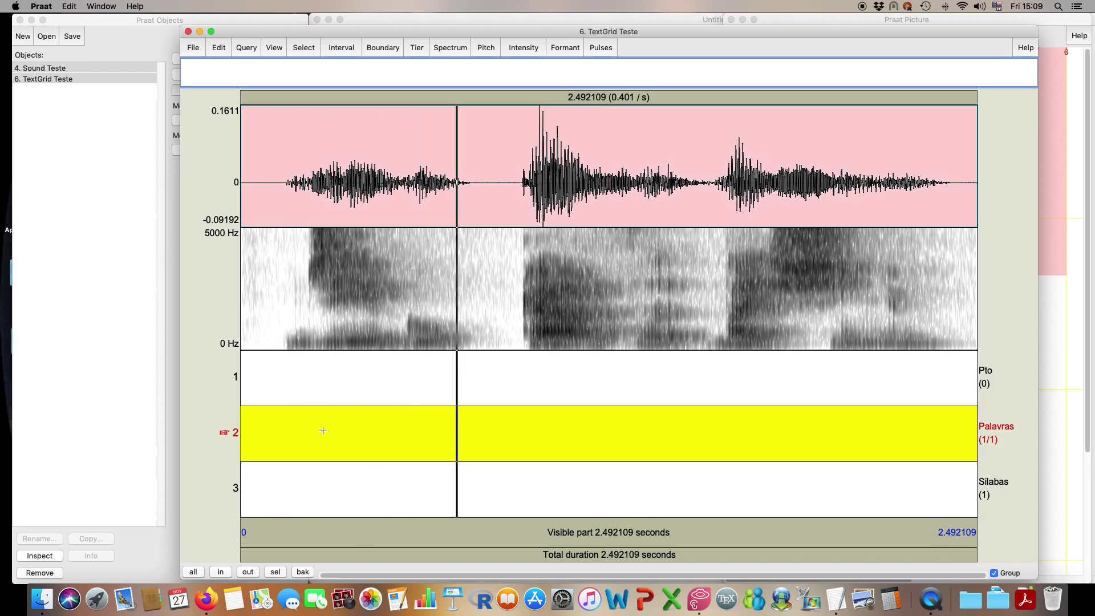
pyautogui.click(287, 462)
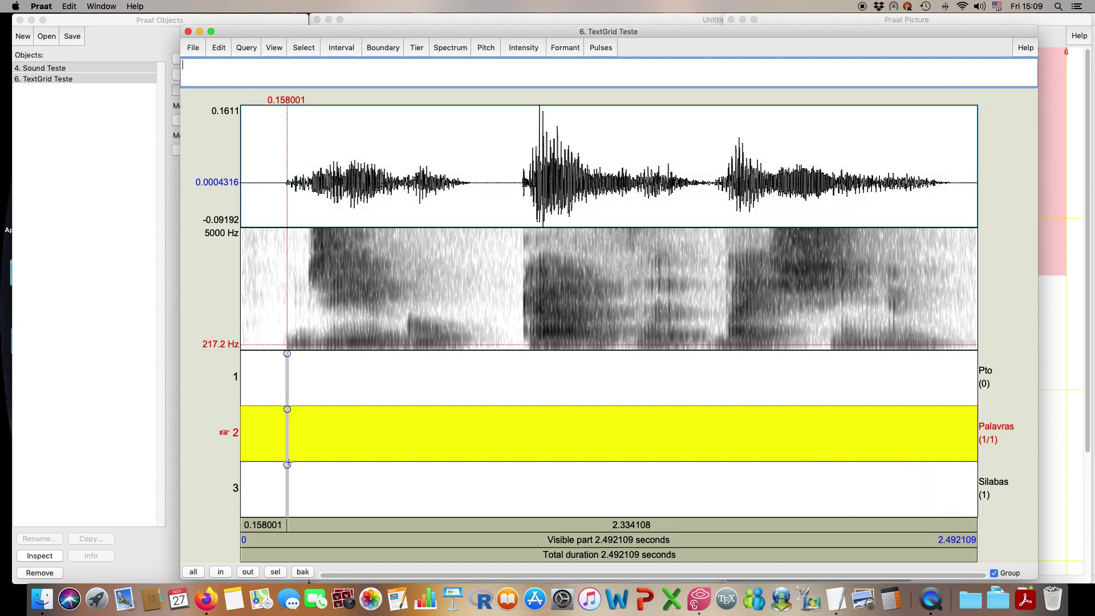
pyautogui.click(287, 410)
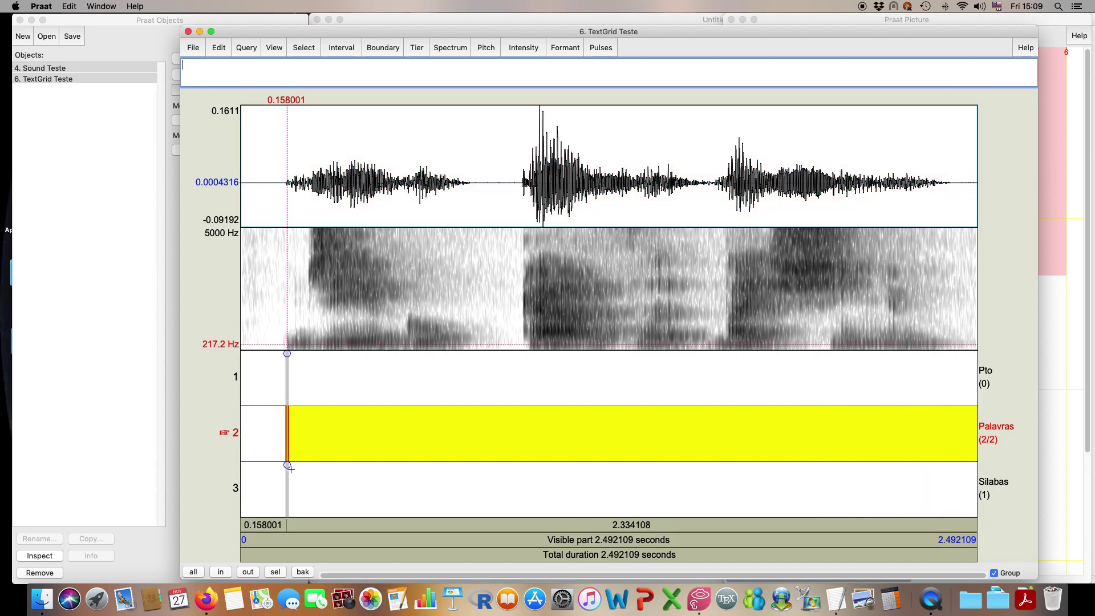
pyautogui.click(301, 454)
pyautogui.click(303, 526)
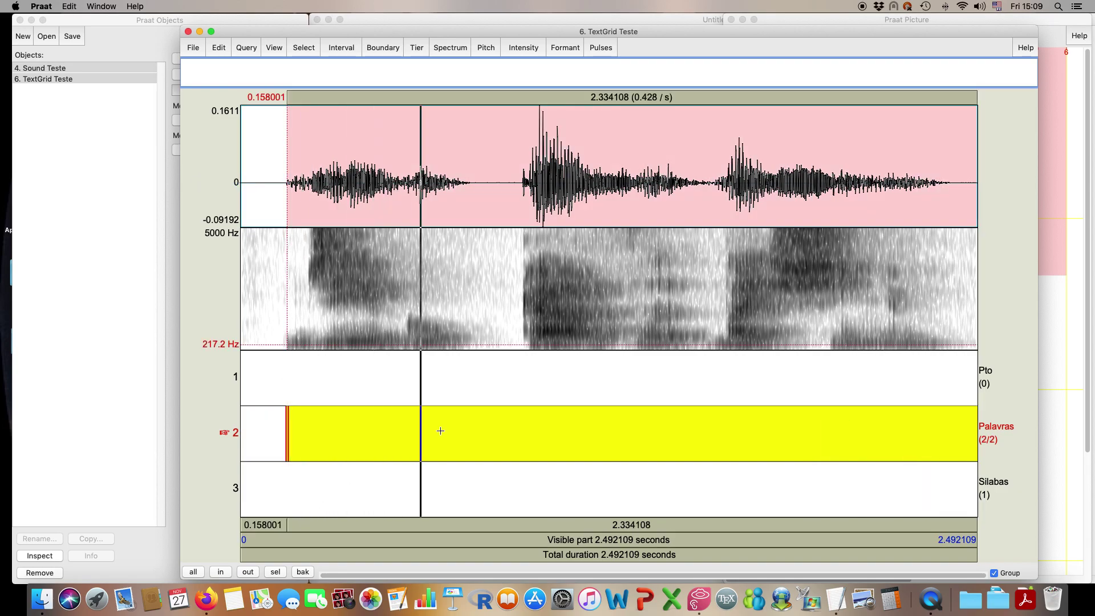
# Add a Palavras boundary at about 0.752 s, at the end of the first word, and label that interval Digo.
pyautogui.click(463, 430)
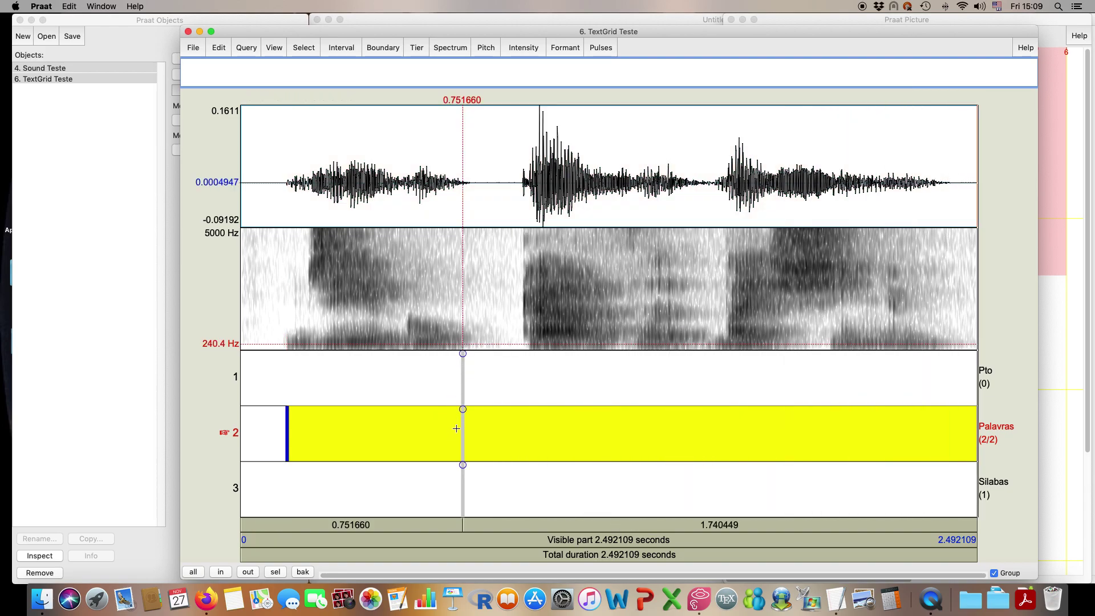
pyautogui.press('Return')
pyautogui.click(452, 428)
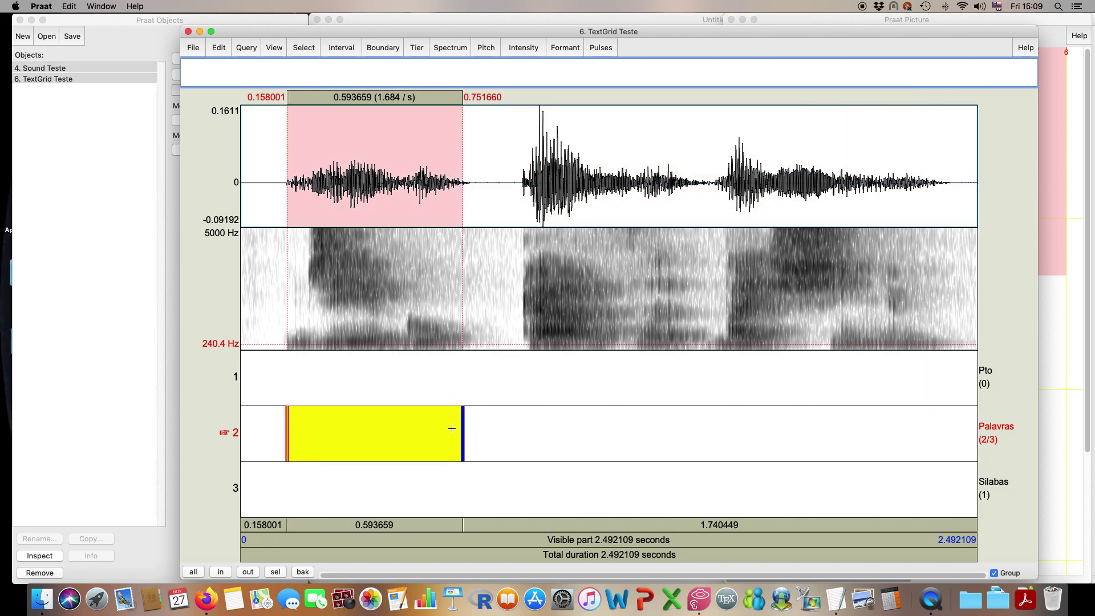
pyautogui.write('Digo')
pyautogui.click(430, 522)
# Listen to the remaining speech and add Palavras boundaries at about 1.528 s and 2.380 s to close the second and third words.
pyautogui.hotkey('alt', 'Right')
pyautogui.click(503, 525)
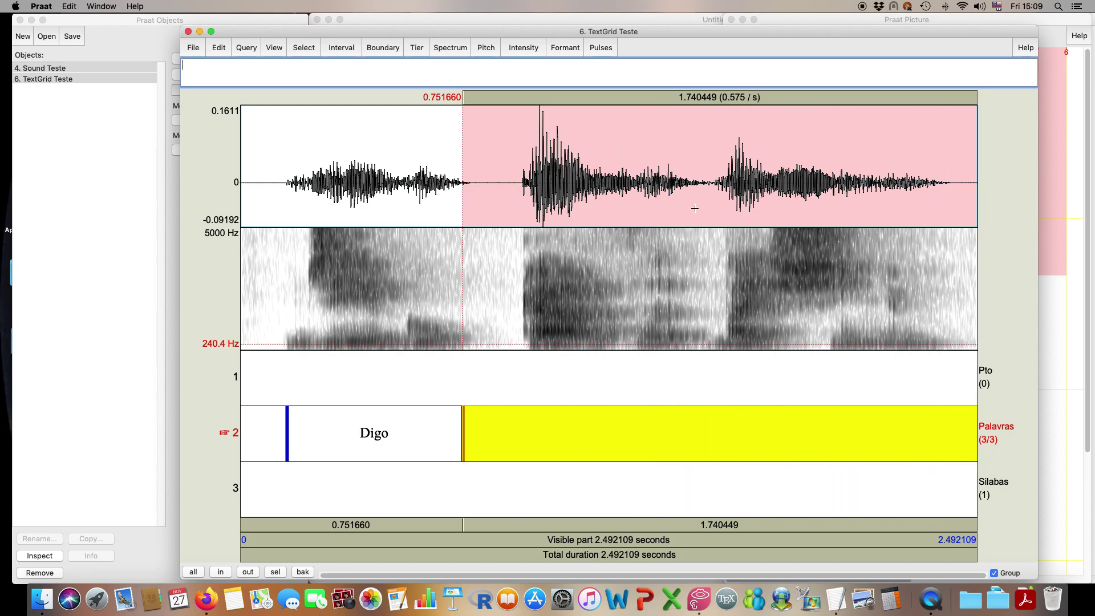
pyautogui.click(693, 314)
pyautogui.click(692, 409)
pyautogui.click(657, 453)
pyautogui.click(650, 520)
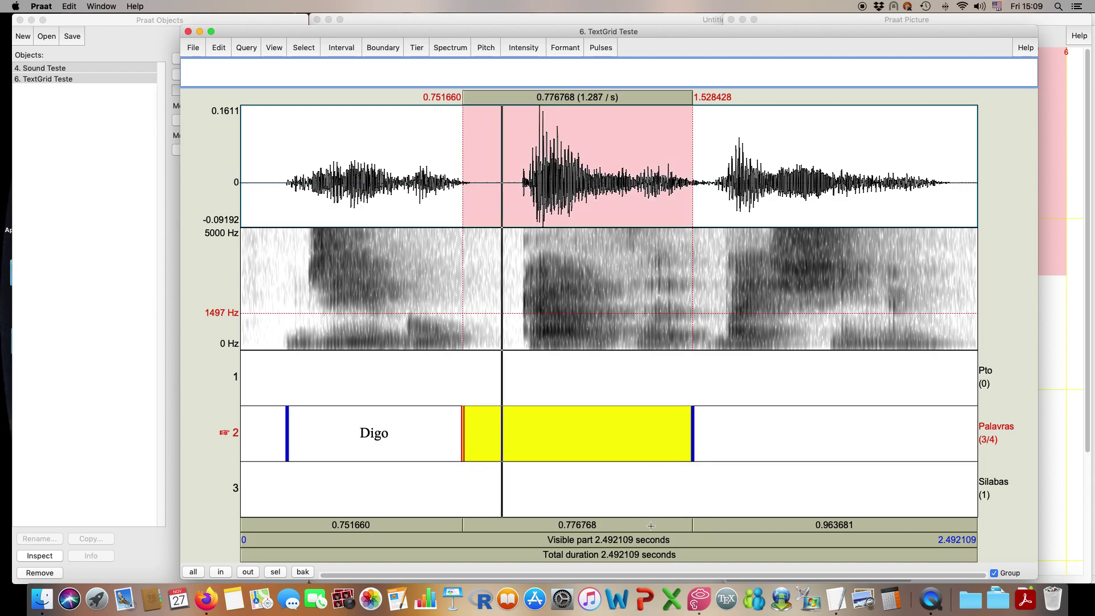
pyautogui.click(705, 520)
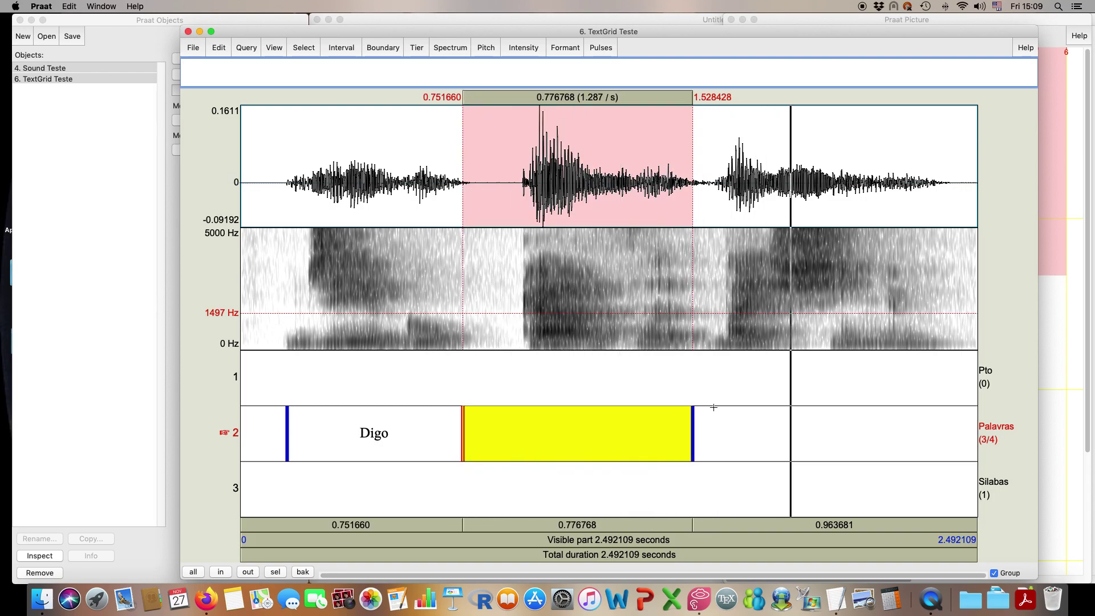
pyautogui.click(945, 338)
pyautogui.click(945, 410)
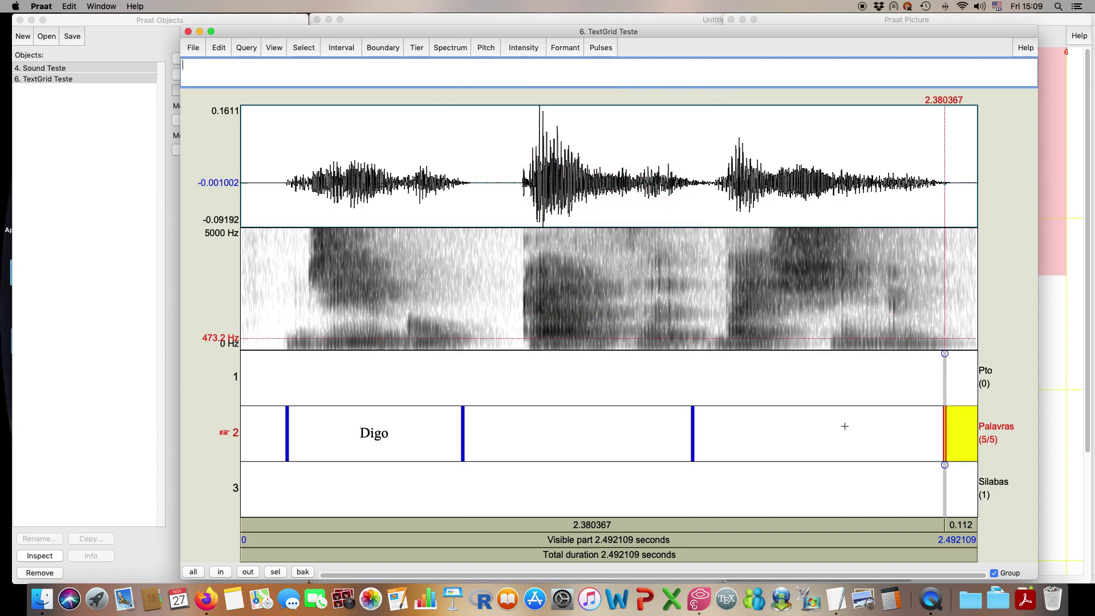
# Label the second and third word intervals on the Palavras tier casa and baixinho.
pyautogui.click(603, 446)
pyautogui.write('casa')
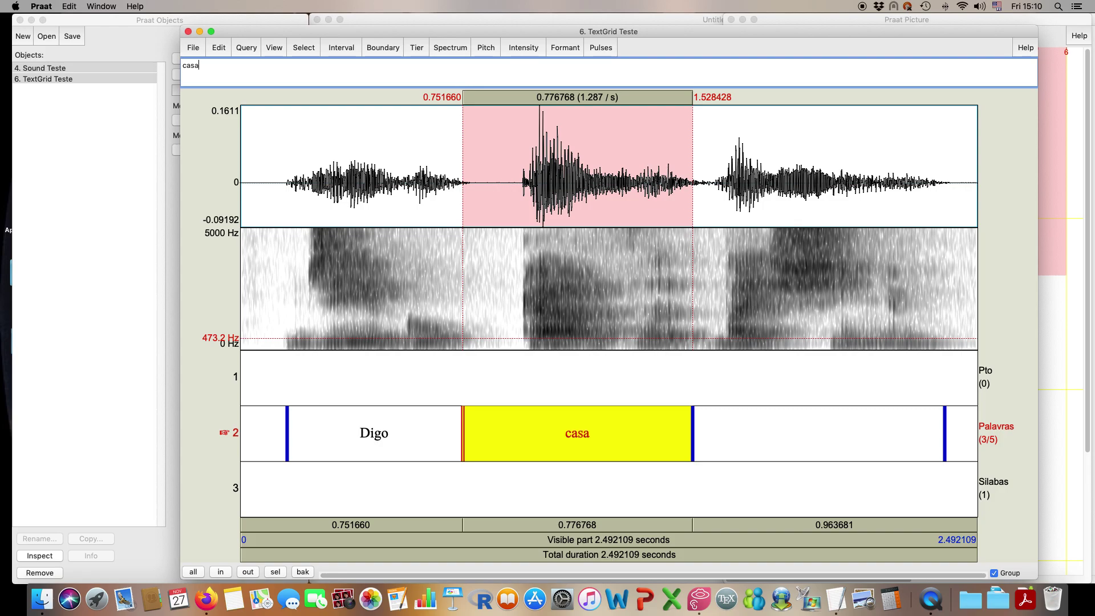
pyautogui.click(733, 445)
pyautogui.write('baxinho')
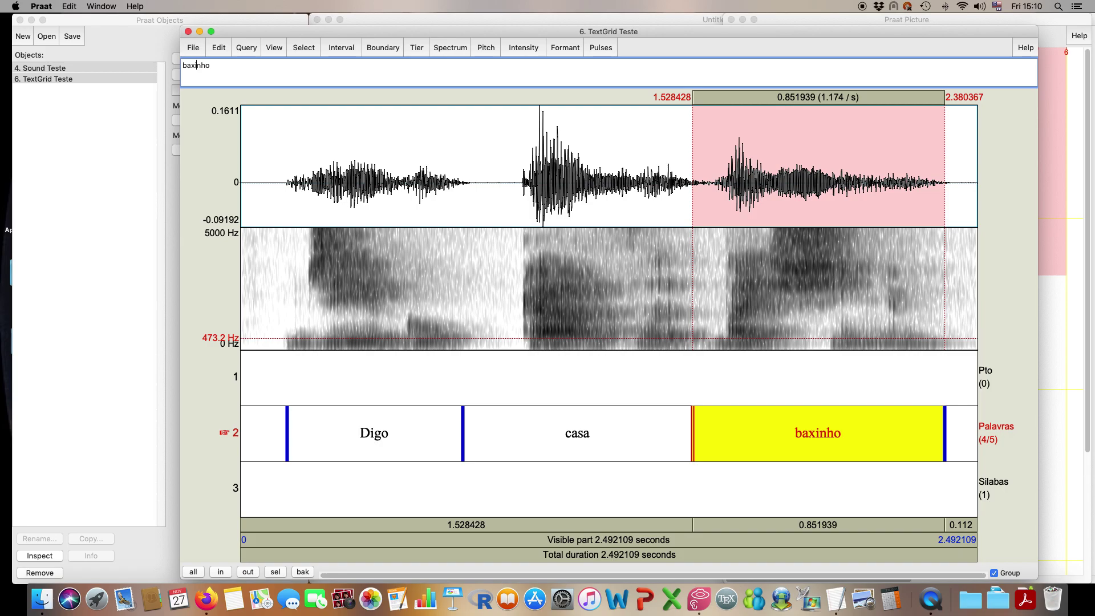
pyautogui.write('i')
pyautogui.click(354, 437)
pyautogui.click(713, 444)
pyautogui.moveTo(215, 66); pyautogui.dragTo(184, 59)
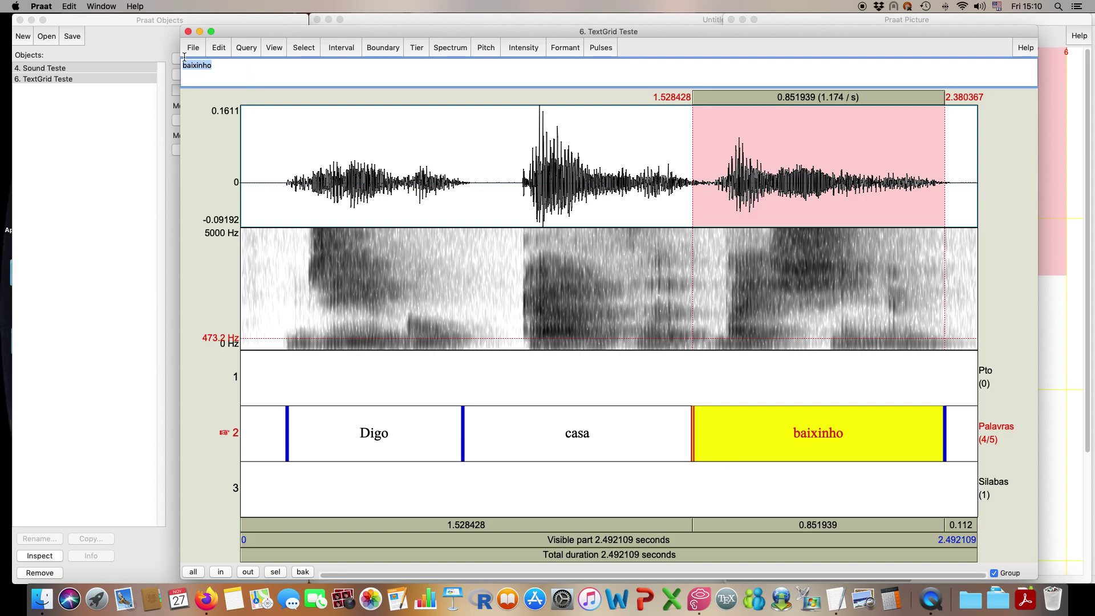
pyautogui.click(195, 82)
pyautogui.moveTo(212, 66); pyautogui.dragTo(154, 55)
pyautogui.click(544, 432)
# Change the first Palavras label to lowercase digo.
pyautogui.click(421, 438)
pyautogui.press('Left')
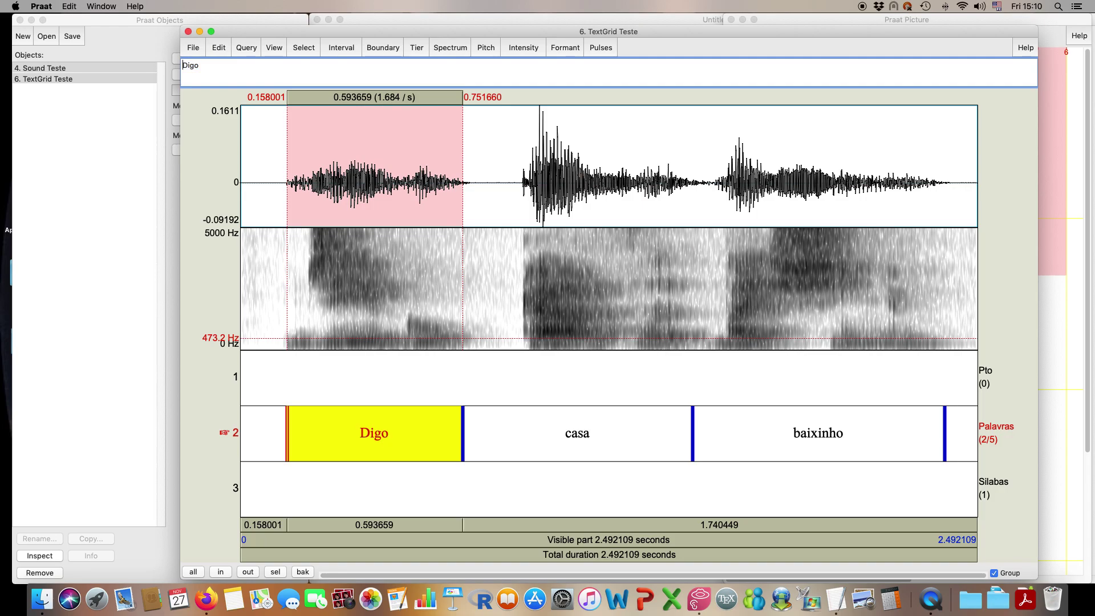
pyautogui.press('Delete')
pyautogui.write('d')
# Add boundaries on the Silabas tier aligned with the start and end of digo, at about 0.158 s and 0.752 s.
pyautogui.moveTo(287, 438); pyautogui.dragTo(289, 469)
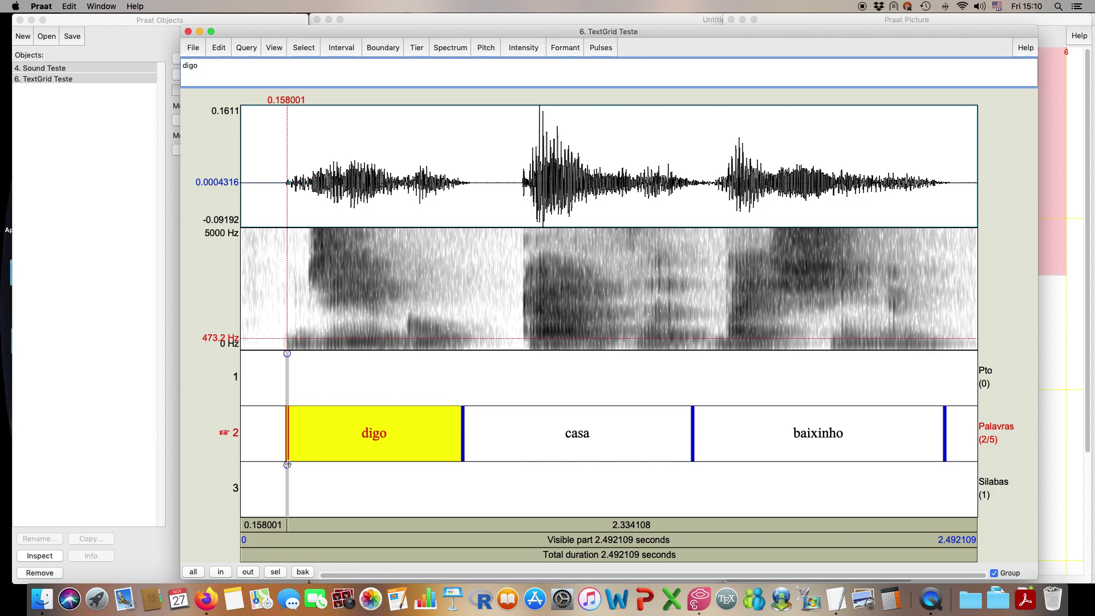
pyautogui.click(306, 487)
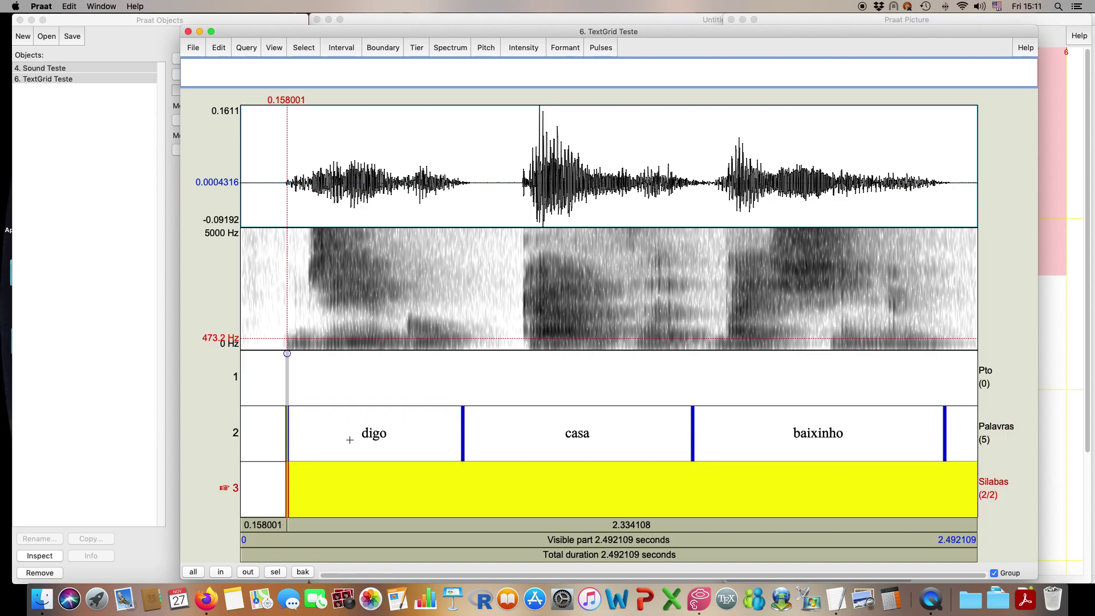
pyautogui.click(463, 441)
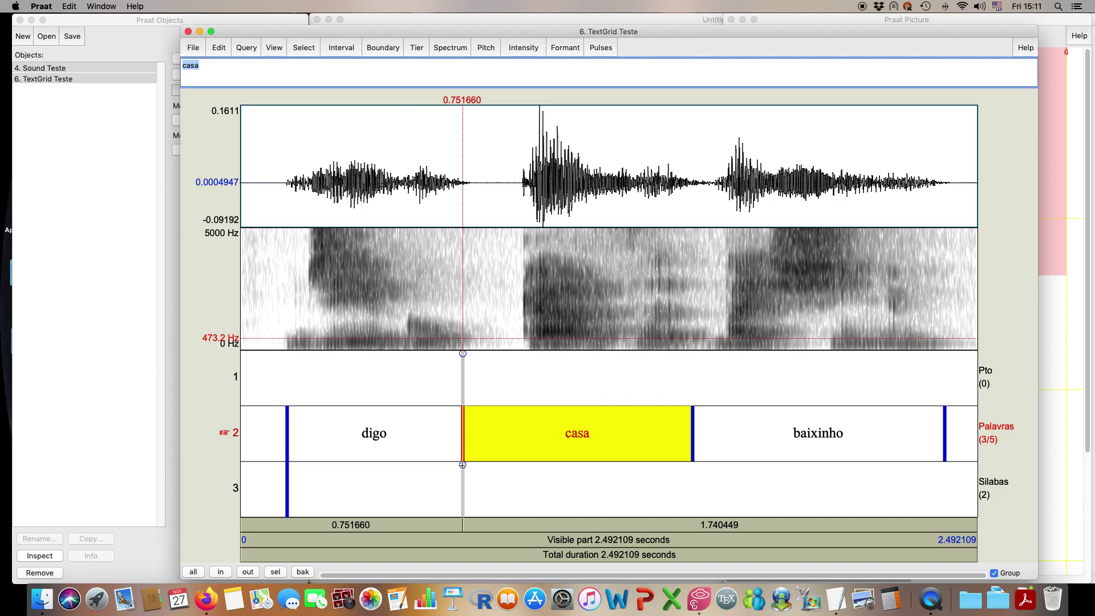
pyautogui.click(463, 465)
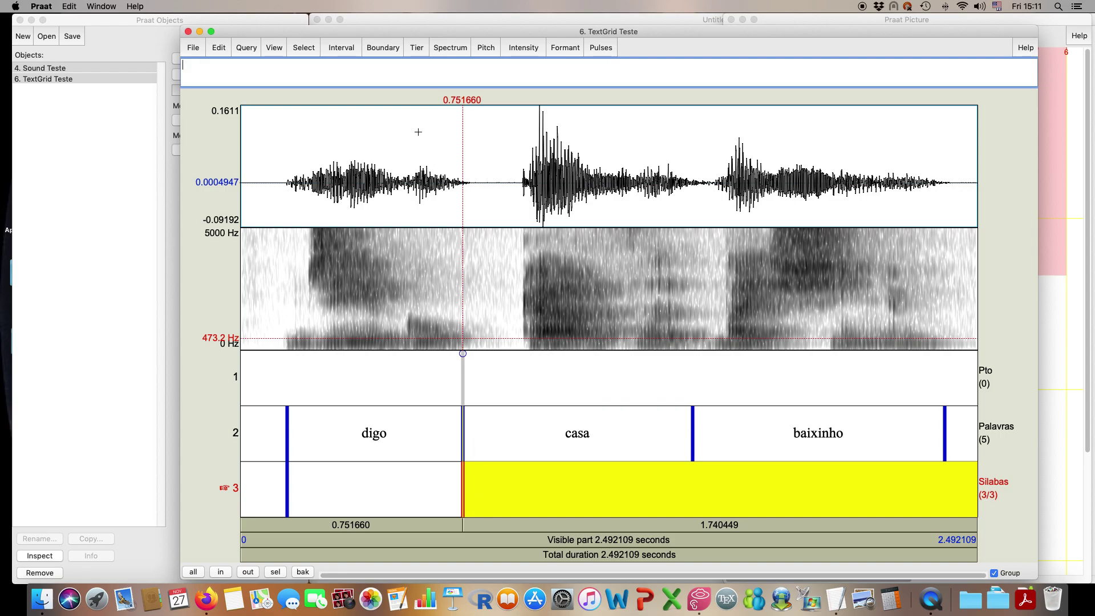
pyautogui.moveTo(351, 32); pyautogui.dragTo(343, 19)
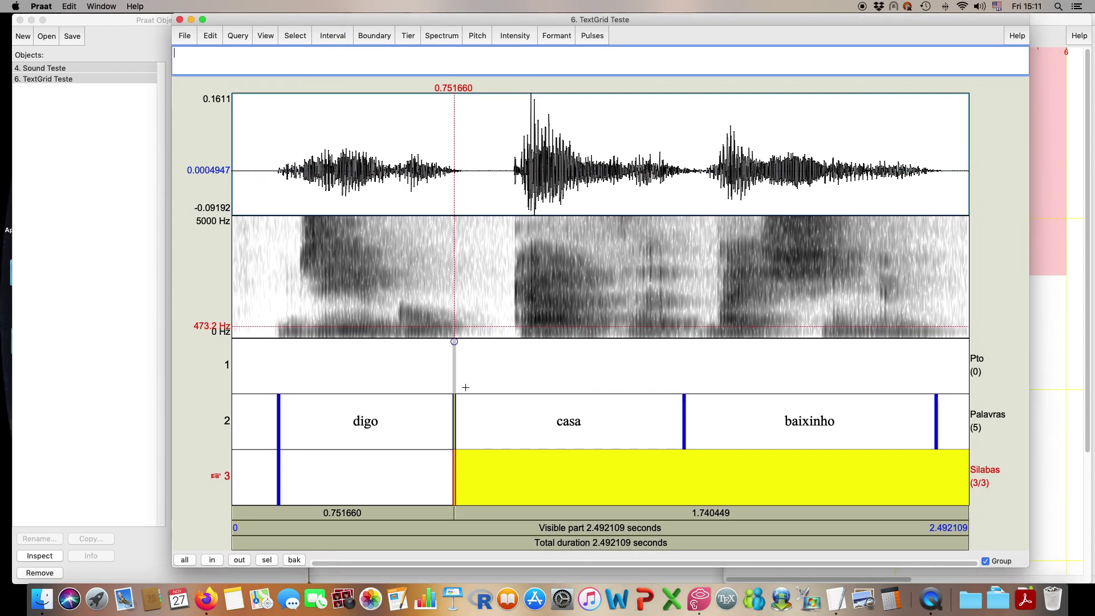
# Split the digo interval on the Silabas tier with a boundary at about 0.486 s and play both syllables.
pyautogui.click(384, 489)
pyautogui.click(376, 513)
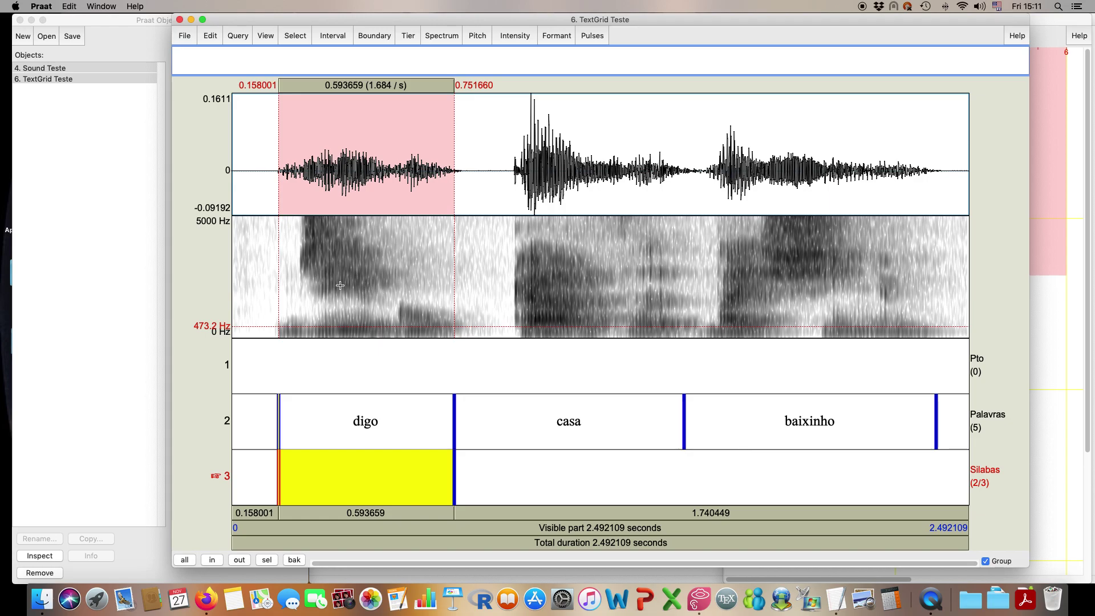
pyautogui.click(376, 298)
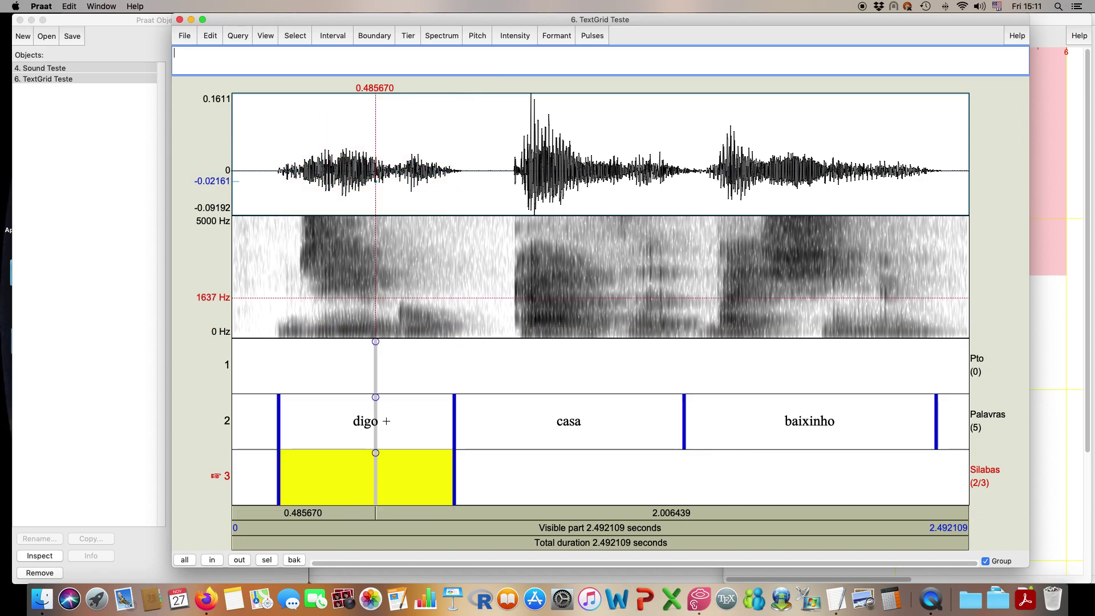
pyautogui.click(376, 450)
pyautogui.click(357, 505)
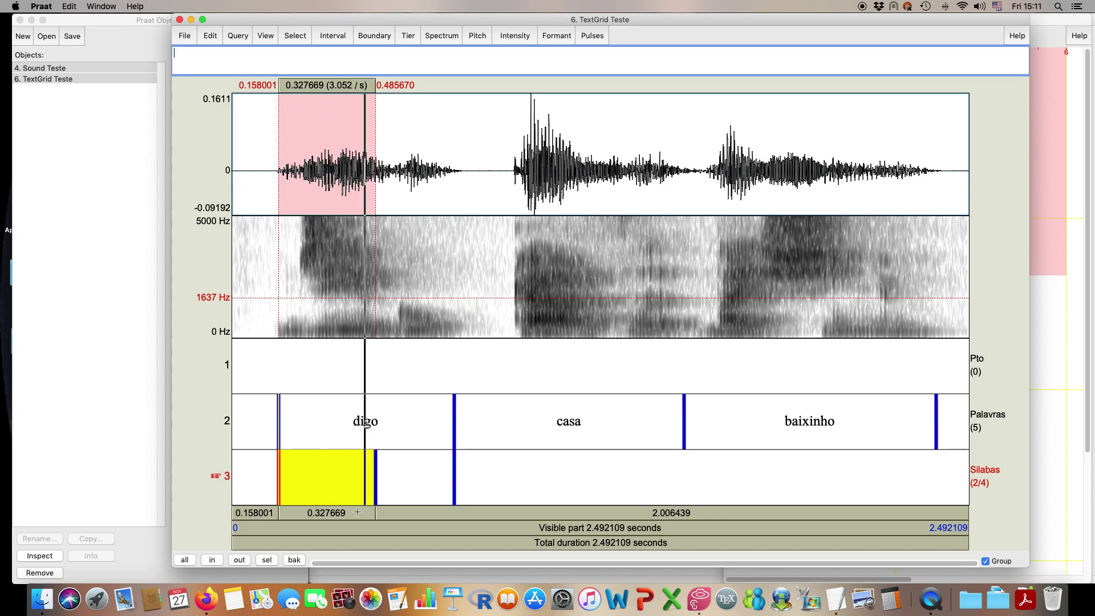
pyautogui.click(399, 489)
pyautogui.click(396, 512)
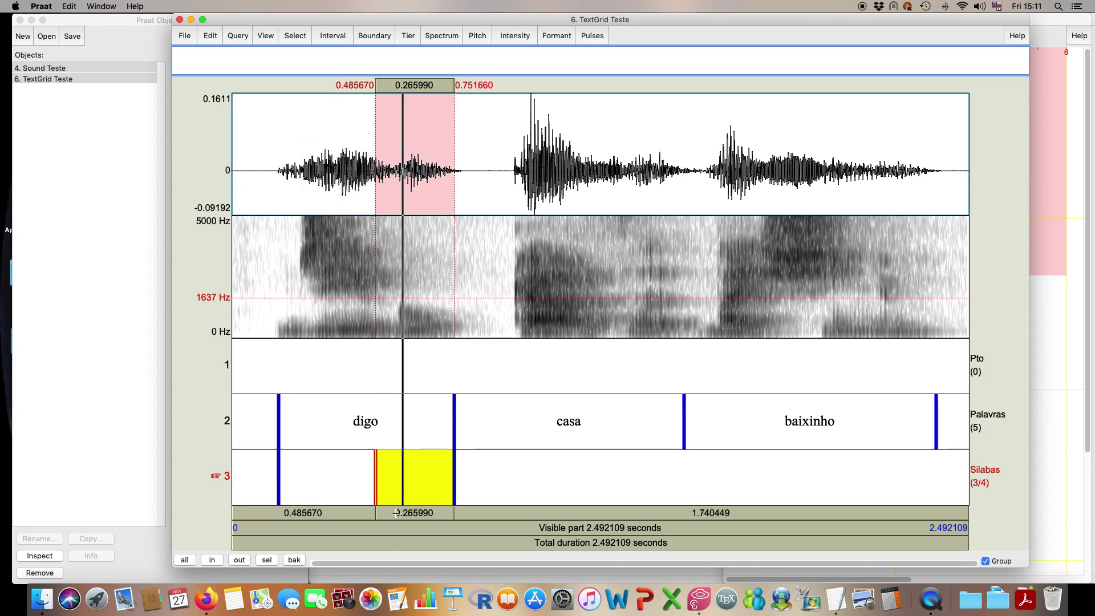
# Label the two Silabas intervals under digo as di and go.
pyautogui.click(368, 497)
pyautogui.write('di')
pyautogui.click(386, 485)
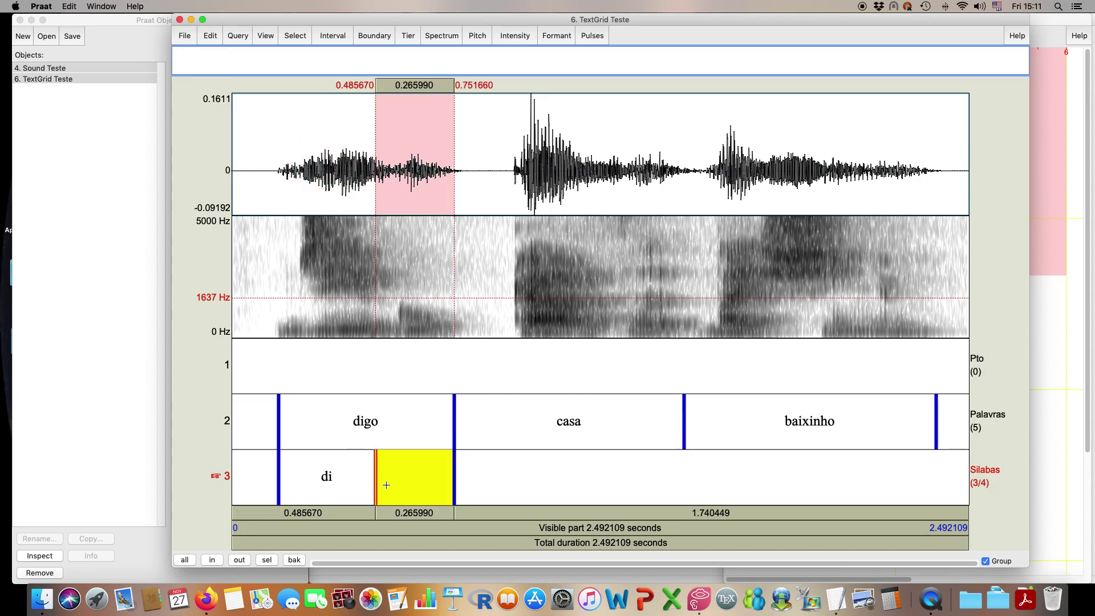
pyautogui.write('go')
# Add a Silabas boundary aligned with the end of casa, at about 1.528 s.
pyautogui.click(630, 423)
pyautogui.click(684, 437)
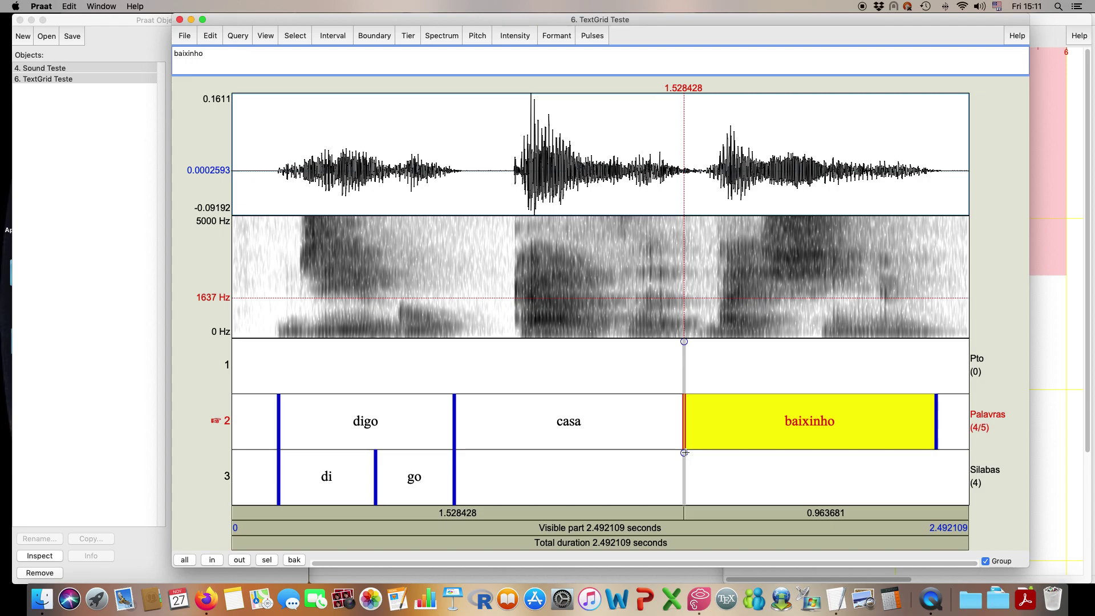
pyautogui.click(686, 439)
pyautogui.click(454, 427)
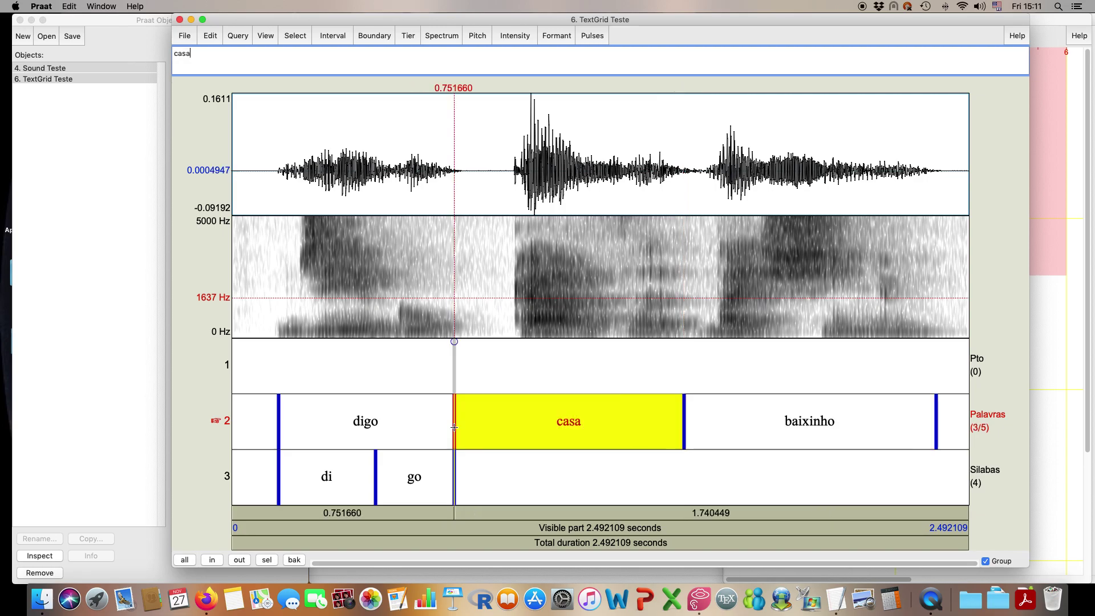
pyautogui.click(684, 427)
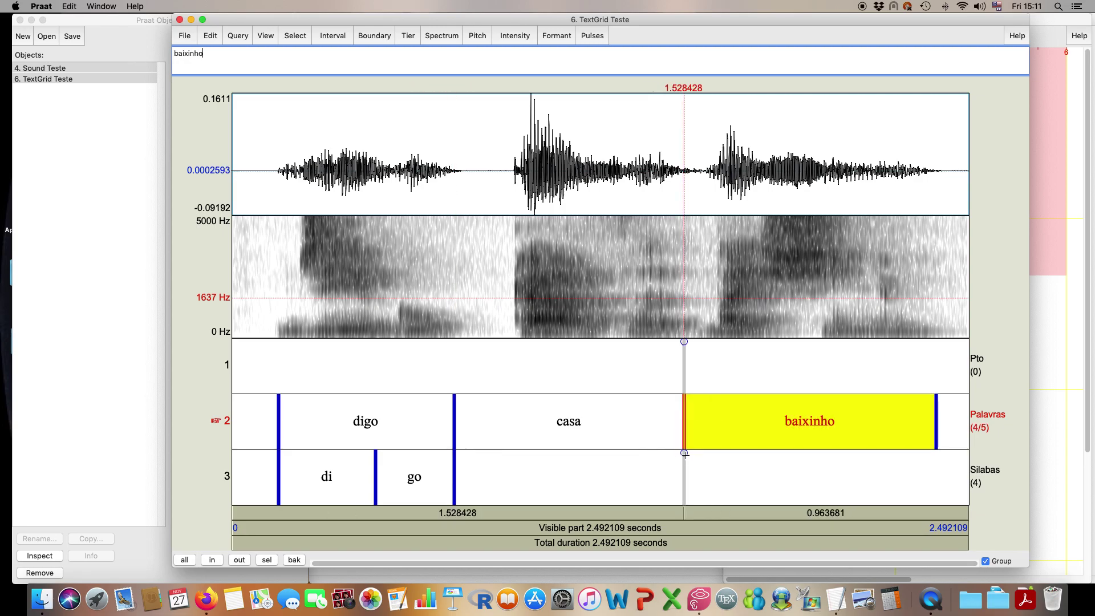
pyautogui.click(685, 454)
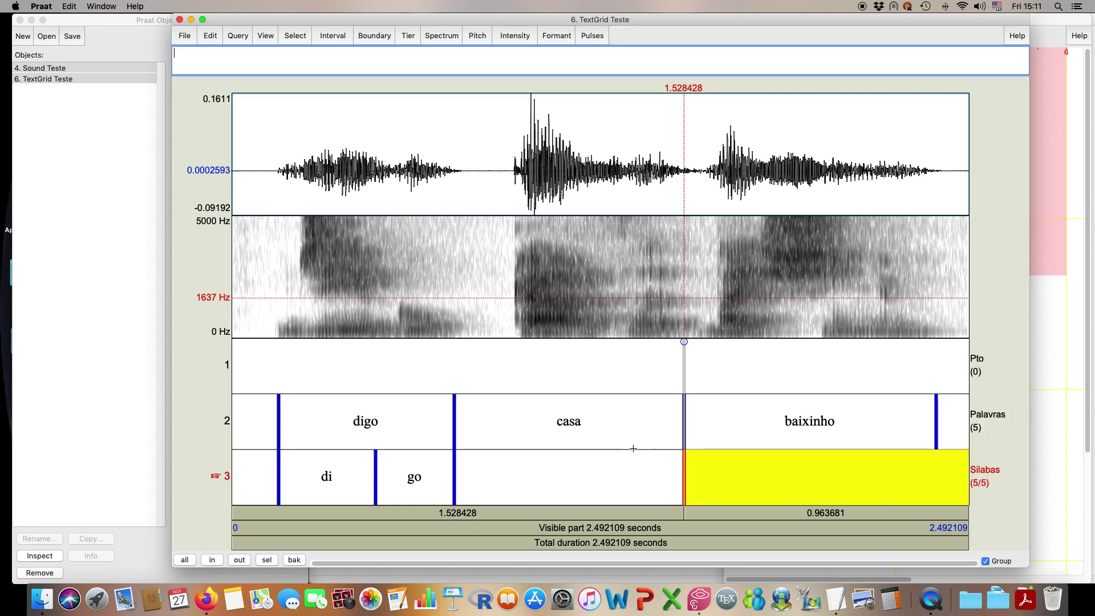
# Split the casa interval on the Silabas tier with a boundary at about 1.222 s.
pyautogui.click(548, 303)
pyautogui.click(593, 306)
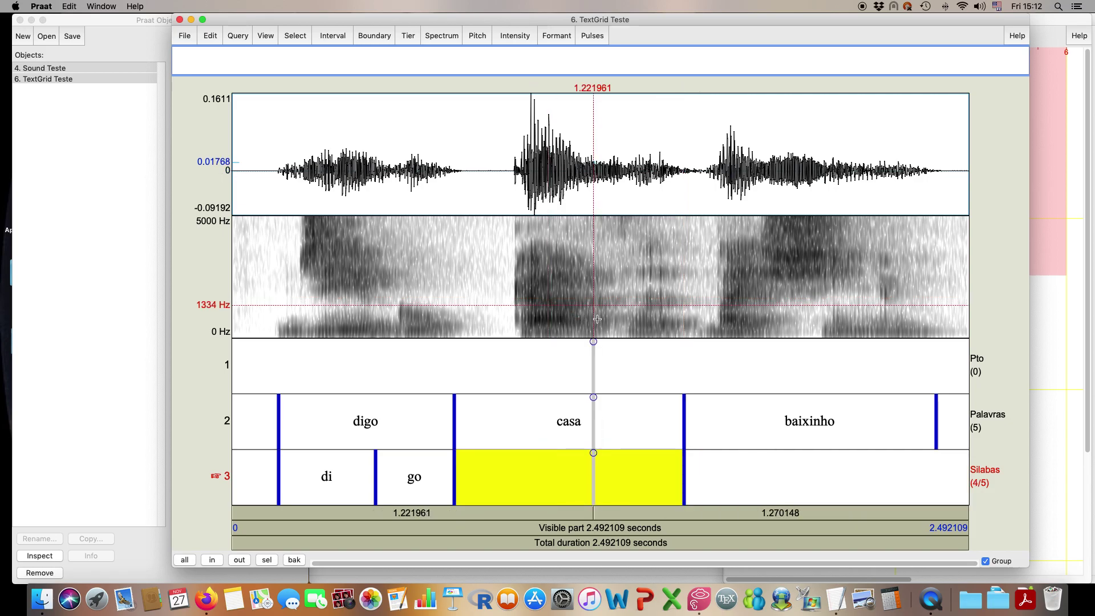
pyautogui.click(594, 451)
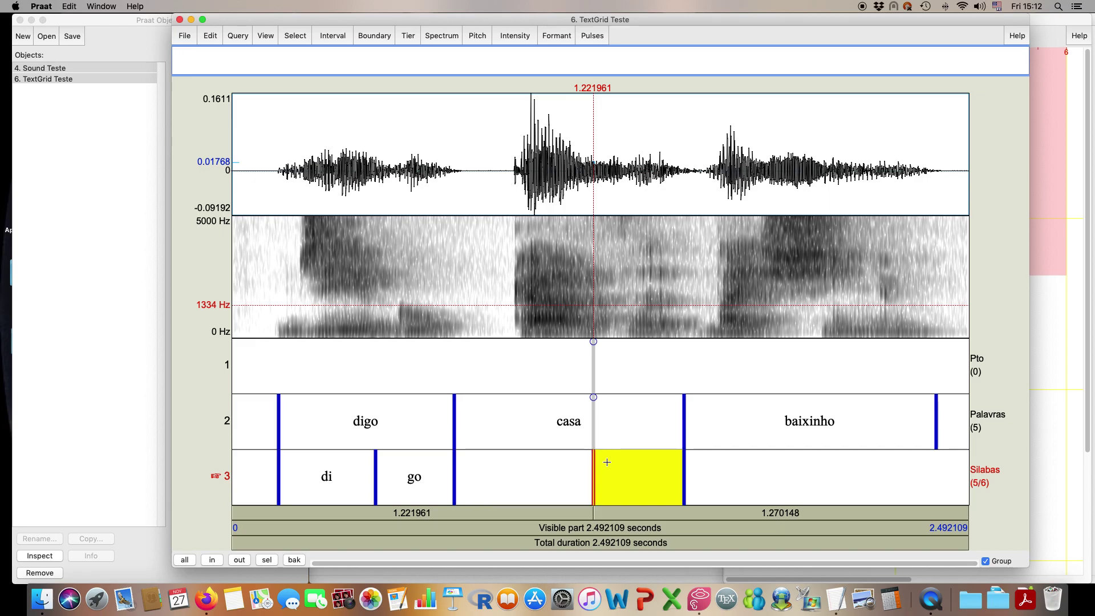
# Label the two Silabas intervals under casa as ca and sa.
pyautogui.click(570, 478)
pyautogui.click(633, 486)
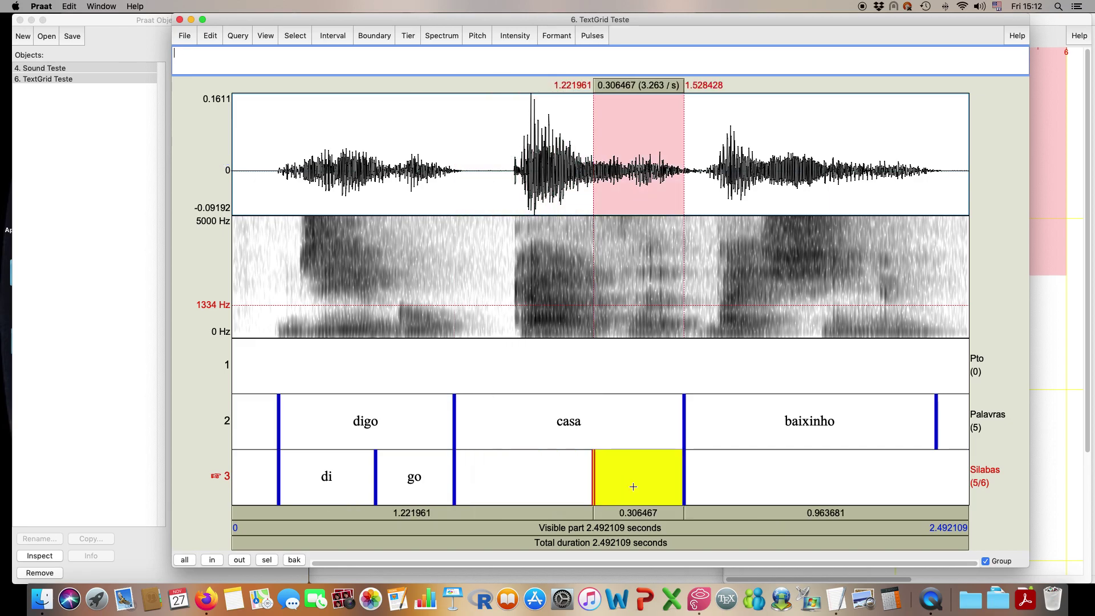
pyautogui.click(551, 488)
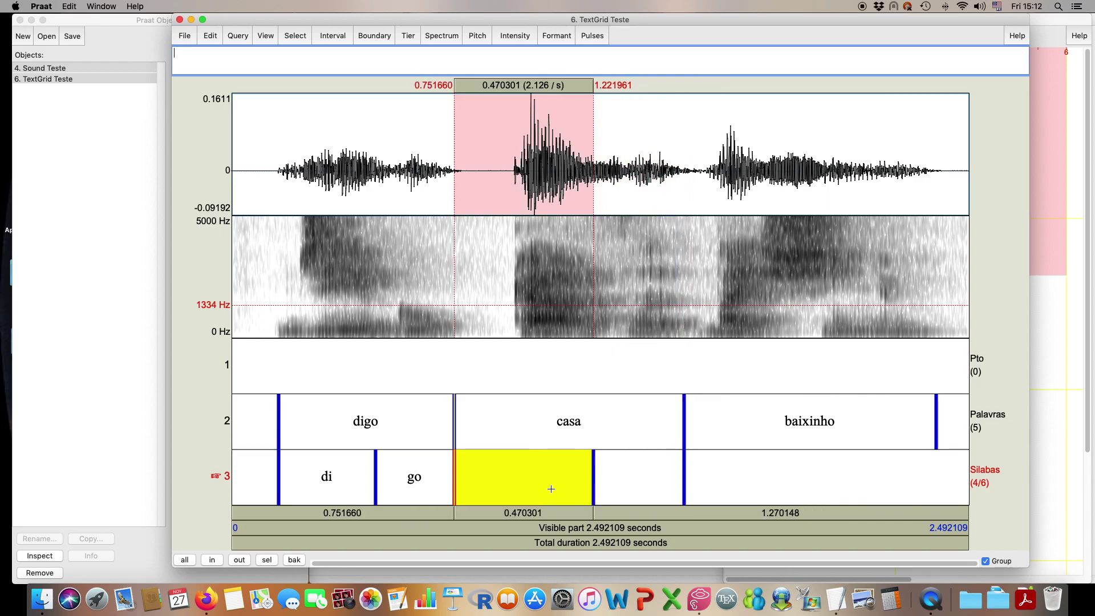
pyautogui.write('ca')
pyautogui.click(629, 475)
pyautogui.write('sa')
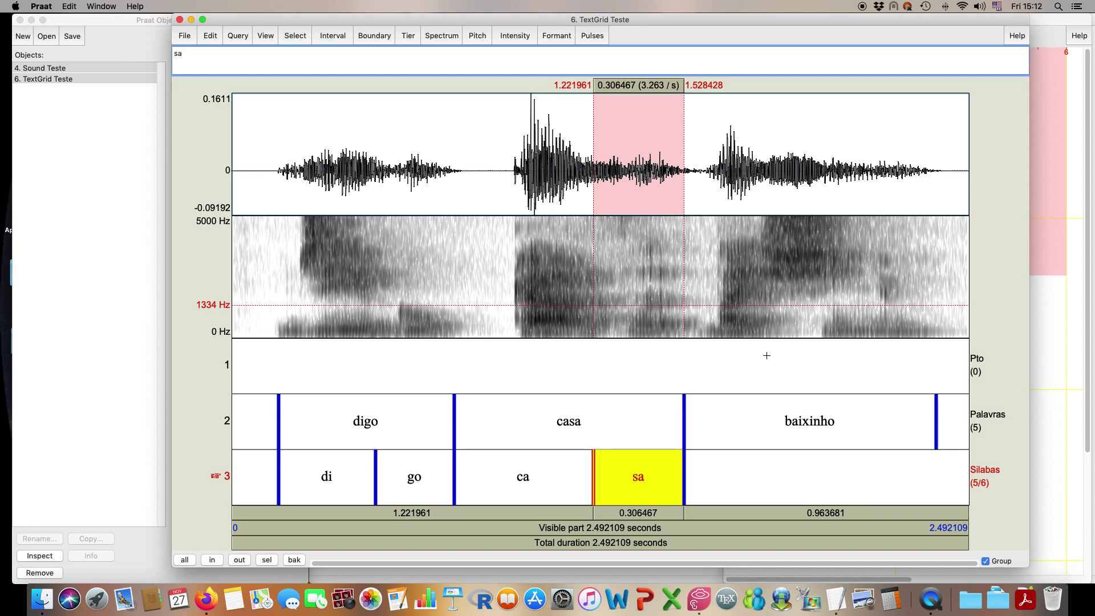
# Add a Silabas boundary at about 1.810 s and label the first syllable of baixinho as bai.
pyautogui.click(767, 277)
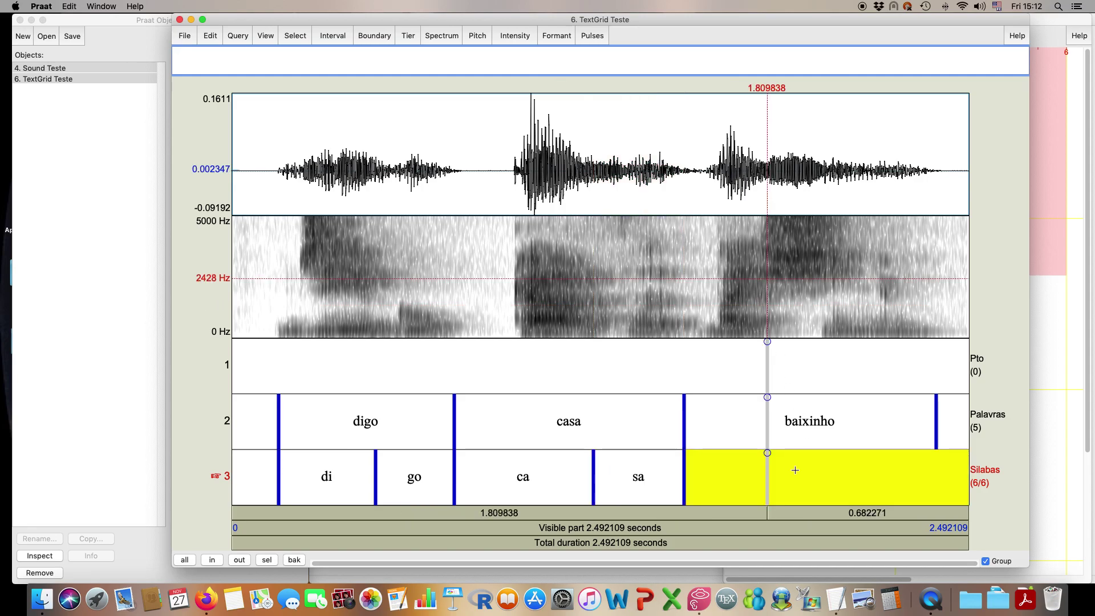
pyautogui.click(768, 454)
pyautogui.click(752, 482)
pyautogui.click(750, 514)
pyautogui.write('bai')
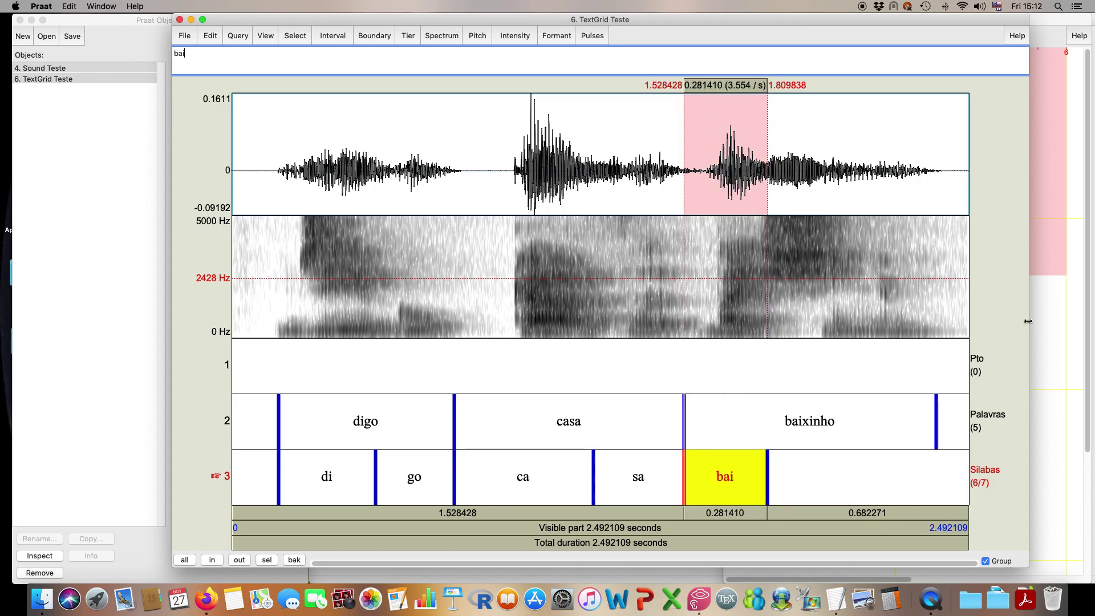
# Add a Silabas boundary at about 2.109 s and label the second syllable of baixinho as xi.
pyautogui.click(859, 295)
pyautogui.click(855, 308)
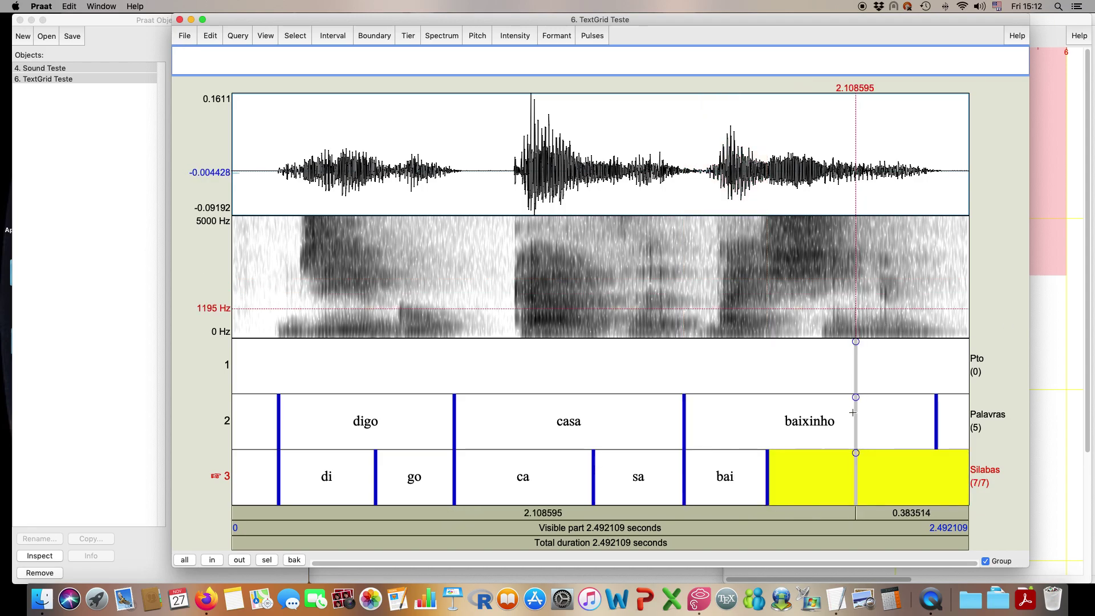
pyautogui.click(855, 454)
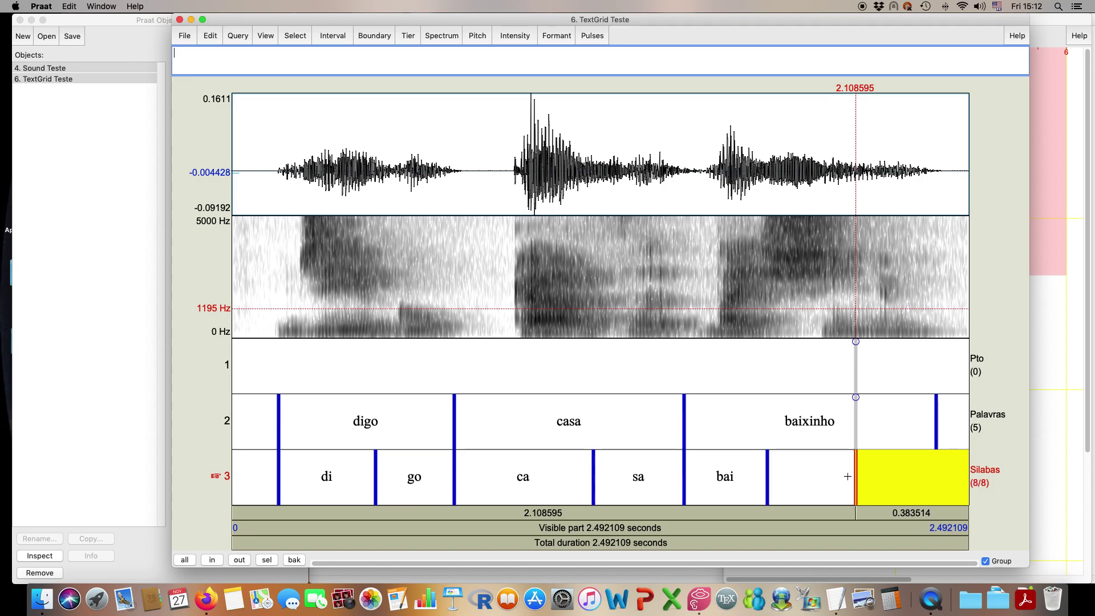
pyautogui.click(848, 477)
pyautogui.write('xi')
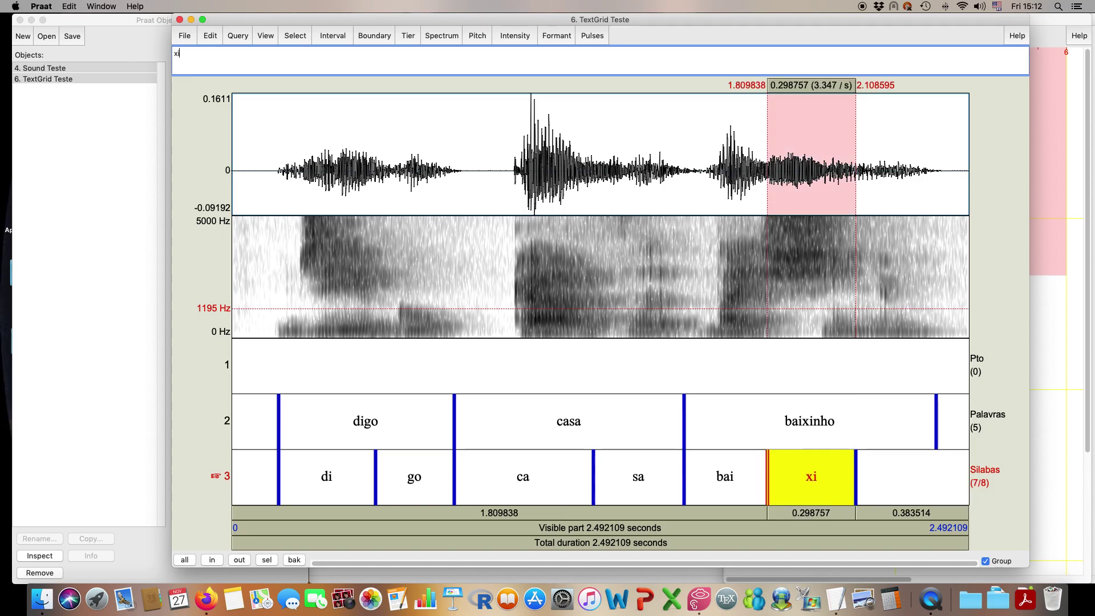
# Add a Silabas boundary aligned with the end of baixinho, at about 2.380 s, and label the last syllable nho.
pyautogui.click(936, 444)
pyautogui.click(936, 454)
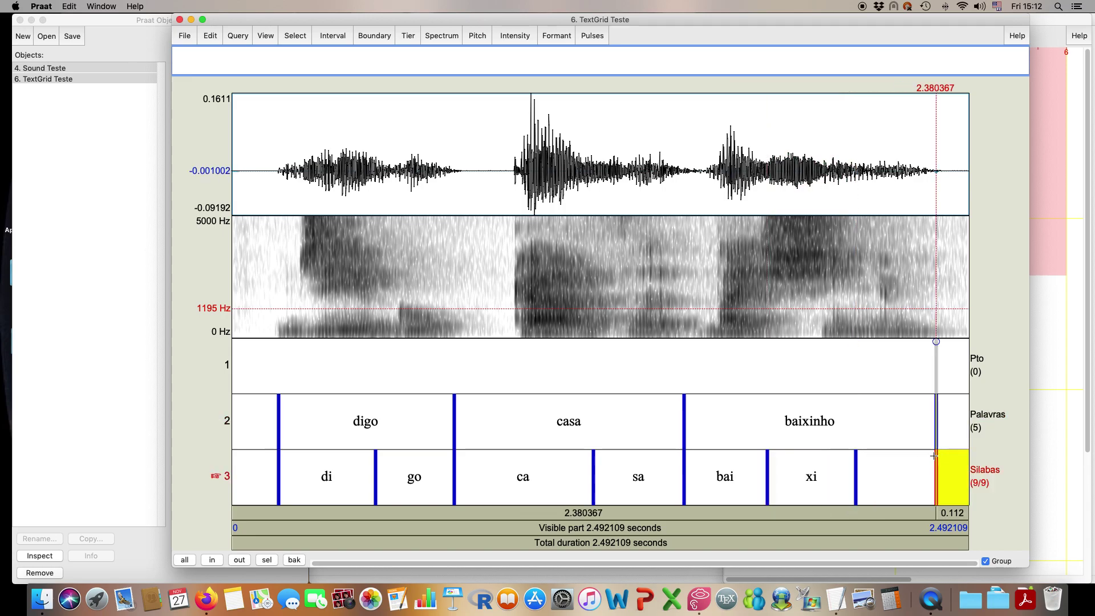
pyautogui.click(918, 469)
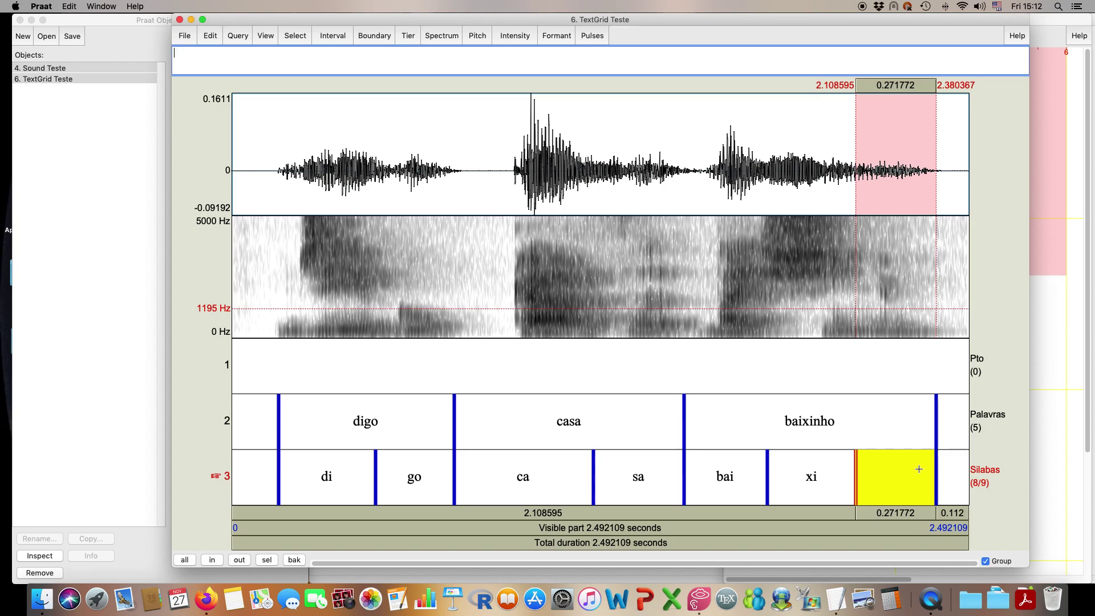
pyautogui.write('nho')
# Play the xi and nho intervals on the Silabas tier to check their boundaries.
pyautogui.click(833, 490)
pyautogui.click(837, 511)
pyautogui.click(872, 490)
pyautogui.click(870, 513)
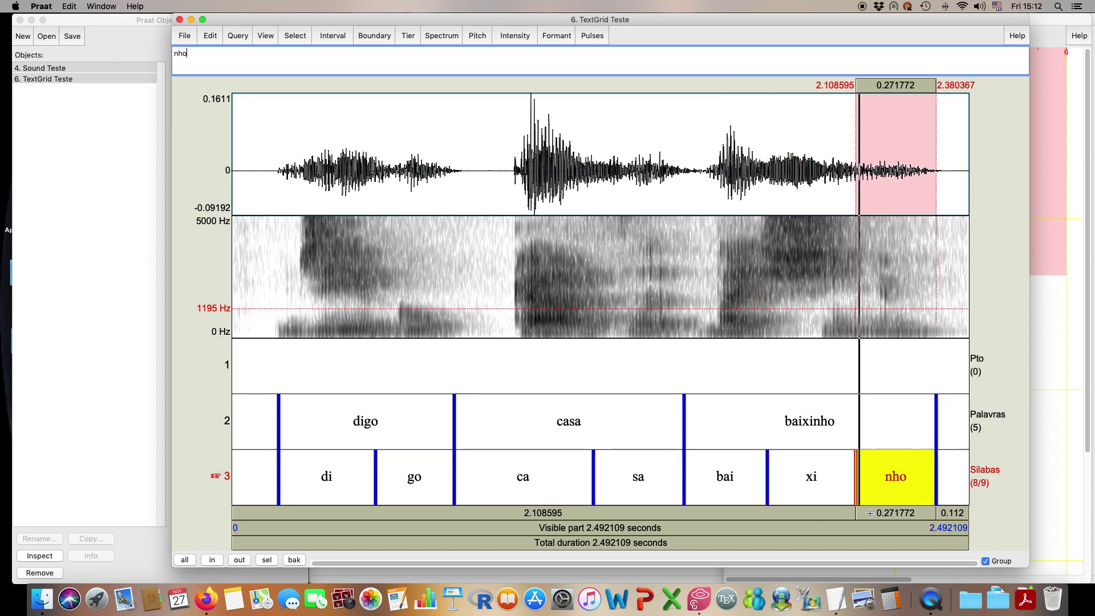
pyautogui.click(878, 513)
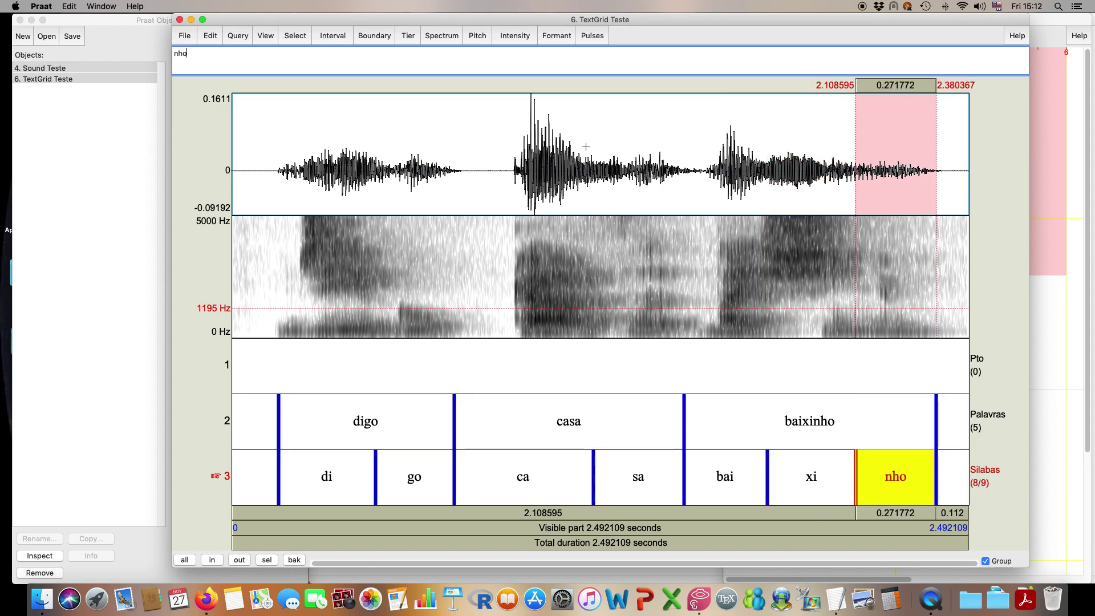
# Select the ca and sa intervals in turn, and play the opening consonant portion of sa.
pyautogui.moveTo(332, 22); pyautogui.dragTo(224, 21)
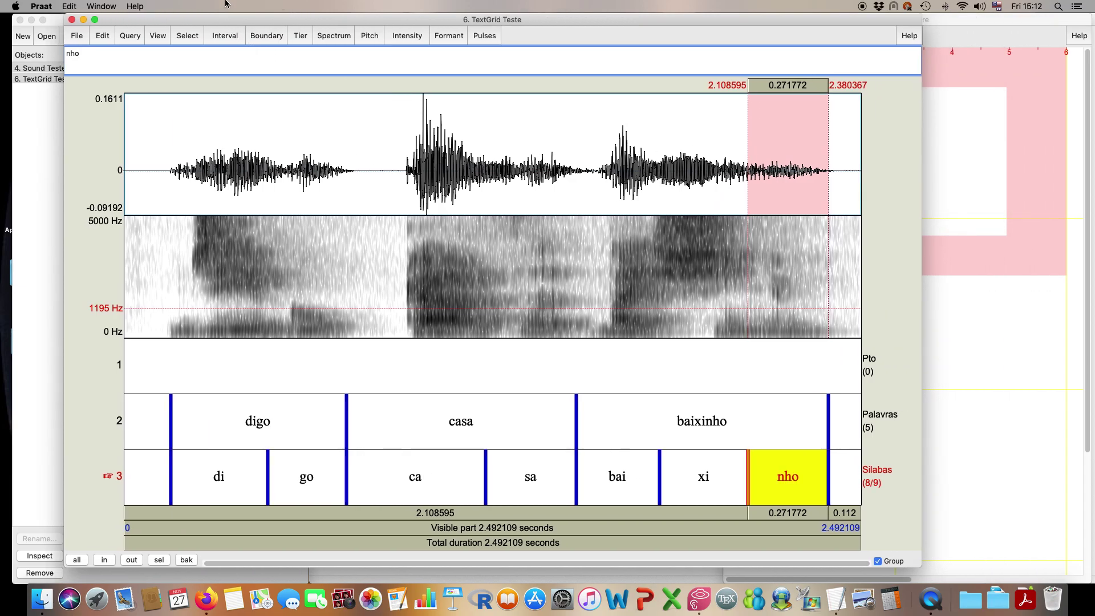
pyautogui.click(437, 493)
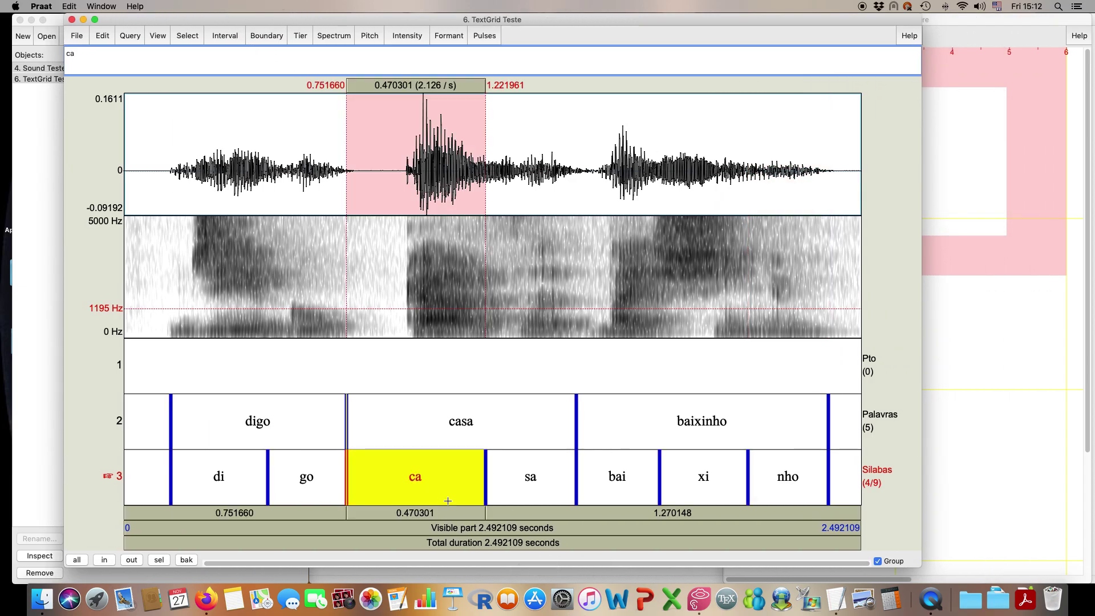
pyautogui.click(501, 485)
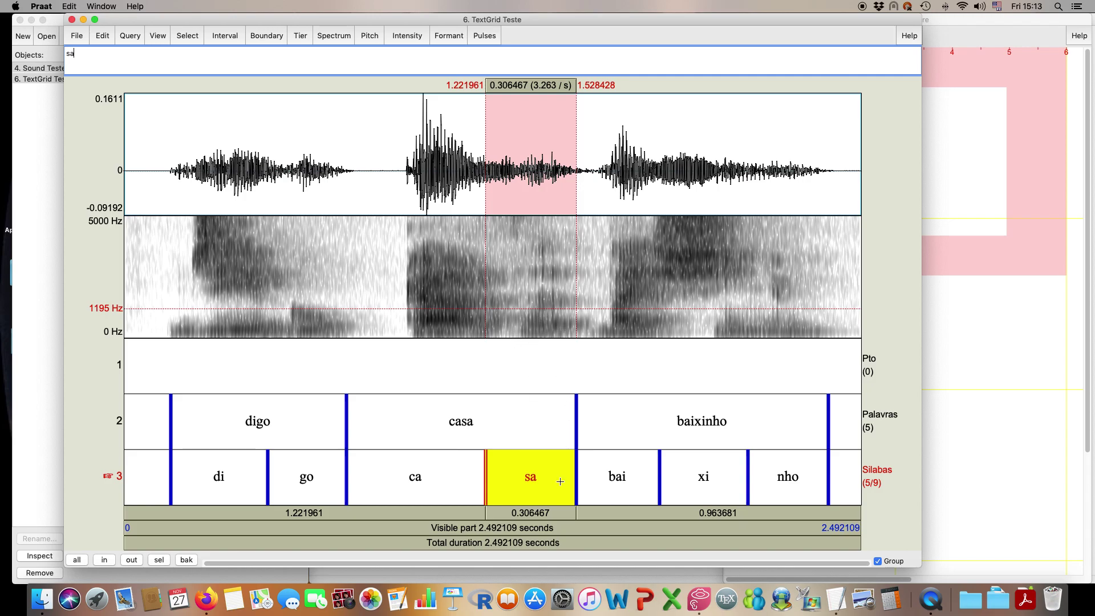
pyautogui.moveTo(488, 331); pyautogui.dragTo(520, 331)
pyautogui.click(513, 512)
pyautogui.click(513, 513)
pyautogui.click(514, 512)
# Select the final vowel of casa from about 1.343 to 1.532 s and play it, raising the system volume.
pyautogui.moveTo(521, 345); pyautogui.dragTo(578, 345)
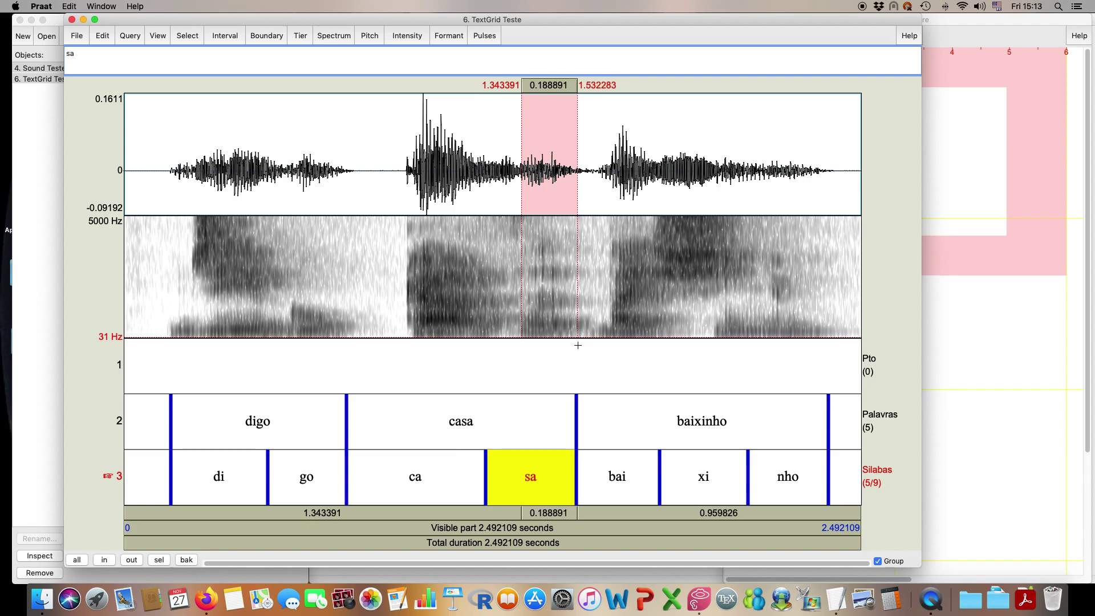
pyautogui.click(553, 512)
pyautogui.click(552, 512)
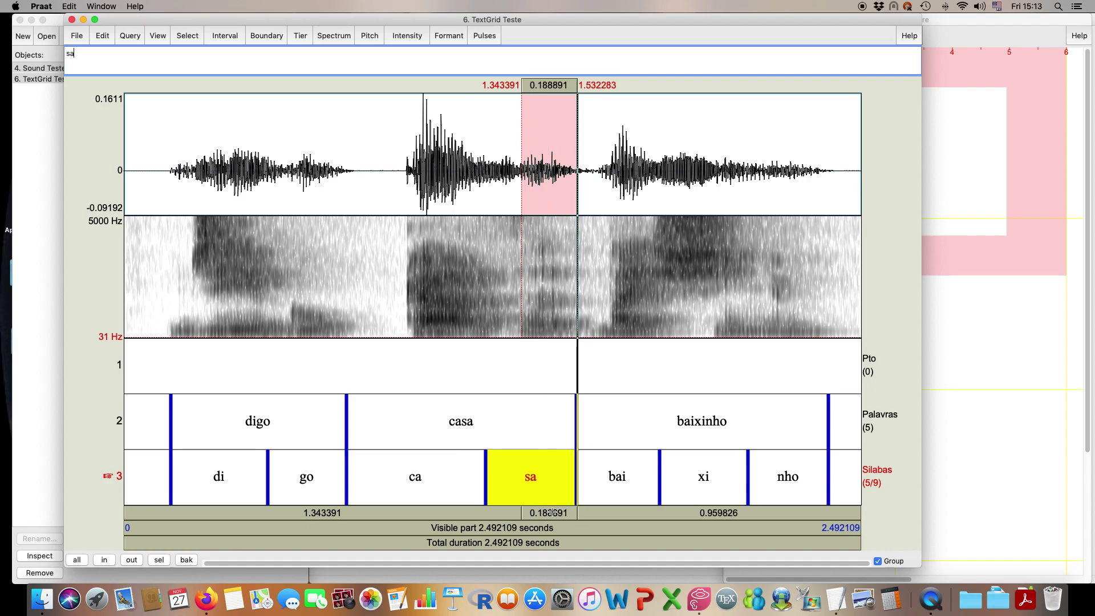
pyautogui.press('XF86AudioRaiseVolume')
pyautogui.press('XF86AudioRaiseVolume')
pyautogui.press('XF86AudioRaiseVolume')
pyautogui.click(551, 512)
pyautogui.click(548, 510)
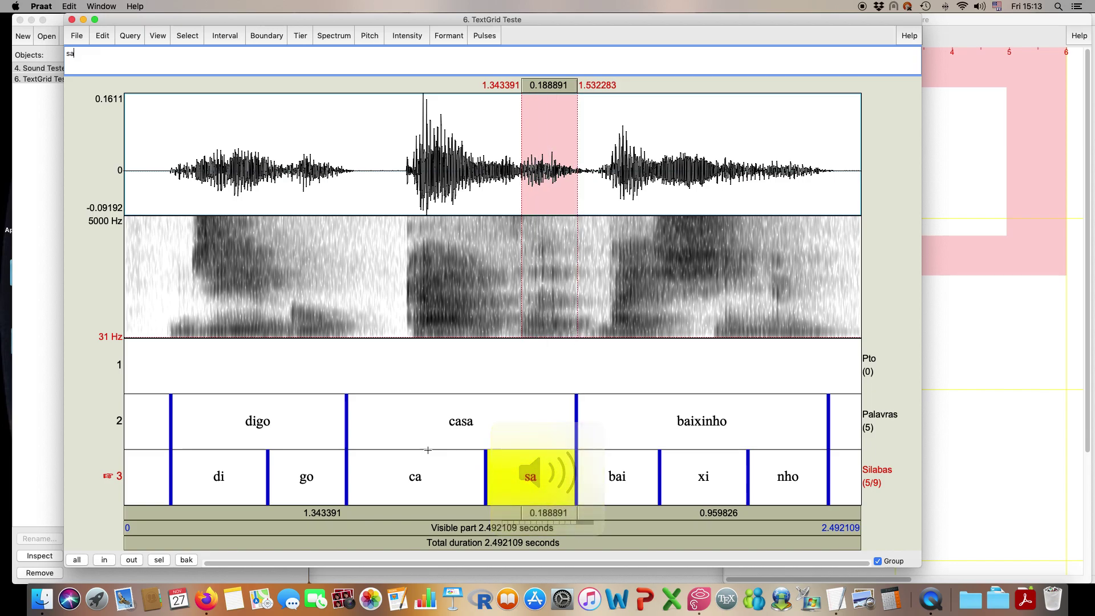
# Play the sound within the ca syllable, from about 0.971 to 1.197 s.
pyautogui.click(473, 492)
pyautogui.click(459, 510)
pyautogui.click(462, 512)
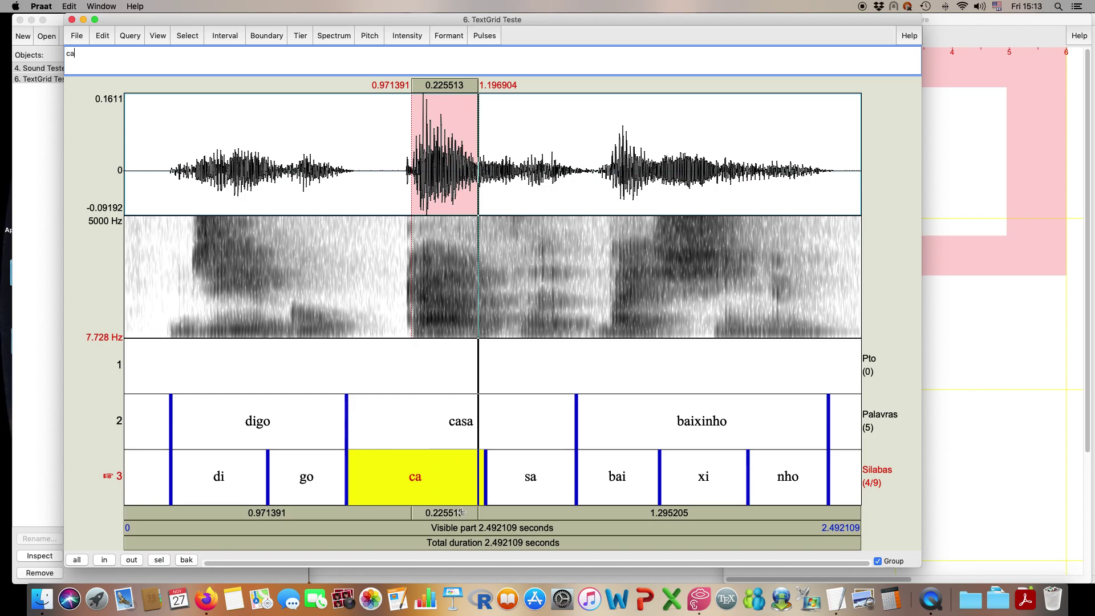
# Add a point on the Pto tier at about 1.068 s, inside the first vowel of casa, and label it a.
pyautogui.click(508, 445)
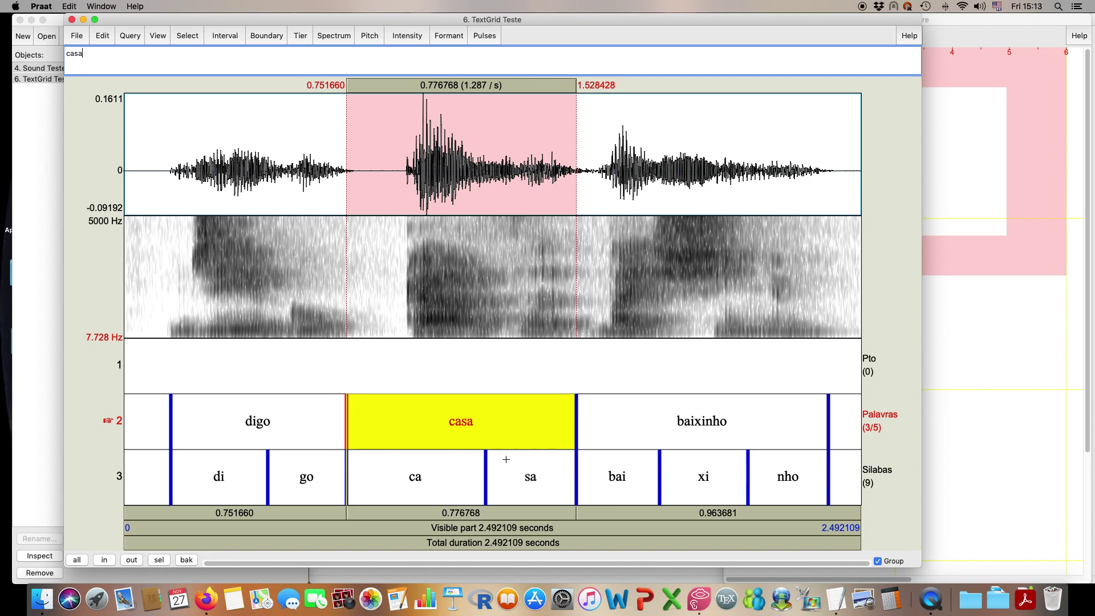
pyautogui.click(439, 320)
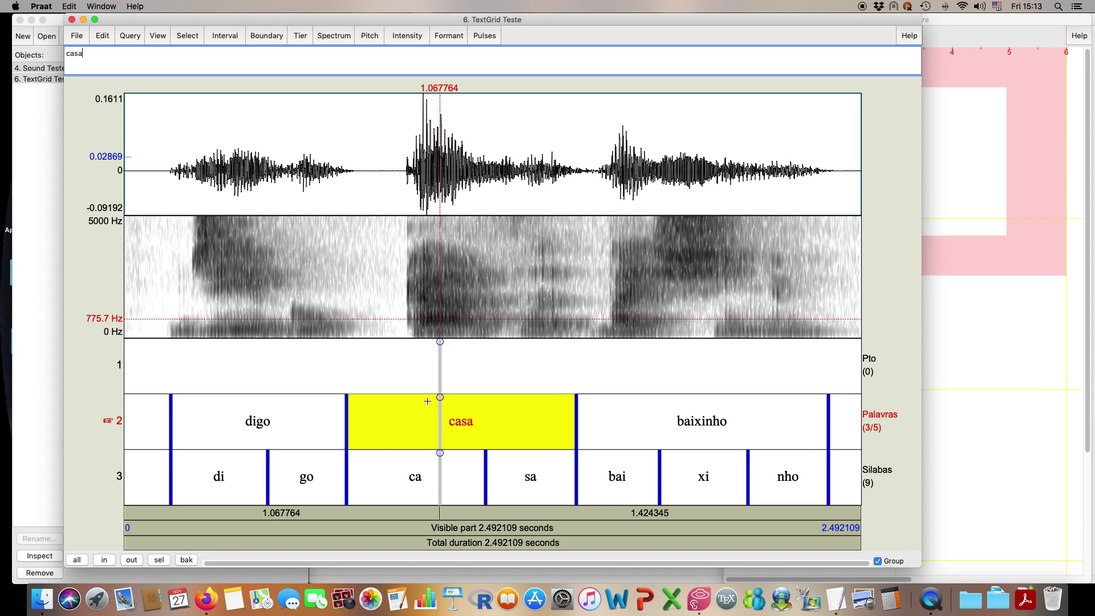
pyautogui.click(440, 342)
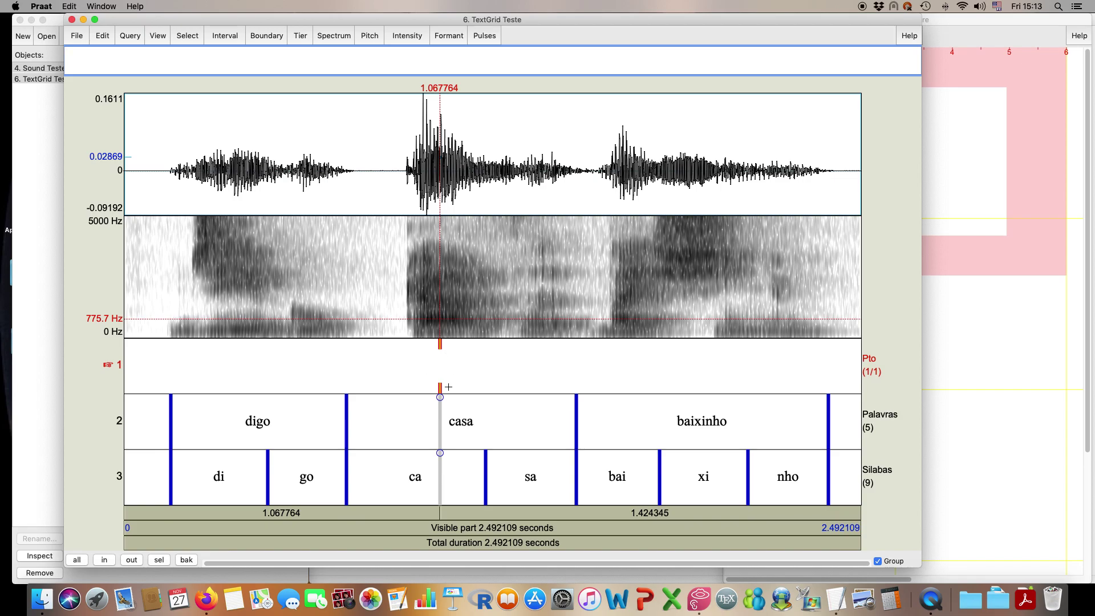
pyautogui.write('a')
pyautogui.moveTo(428, 322); pyautogui.dragTo(453, 338)
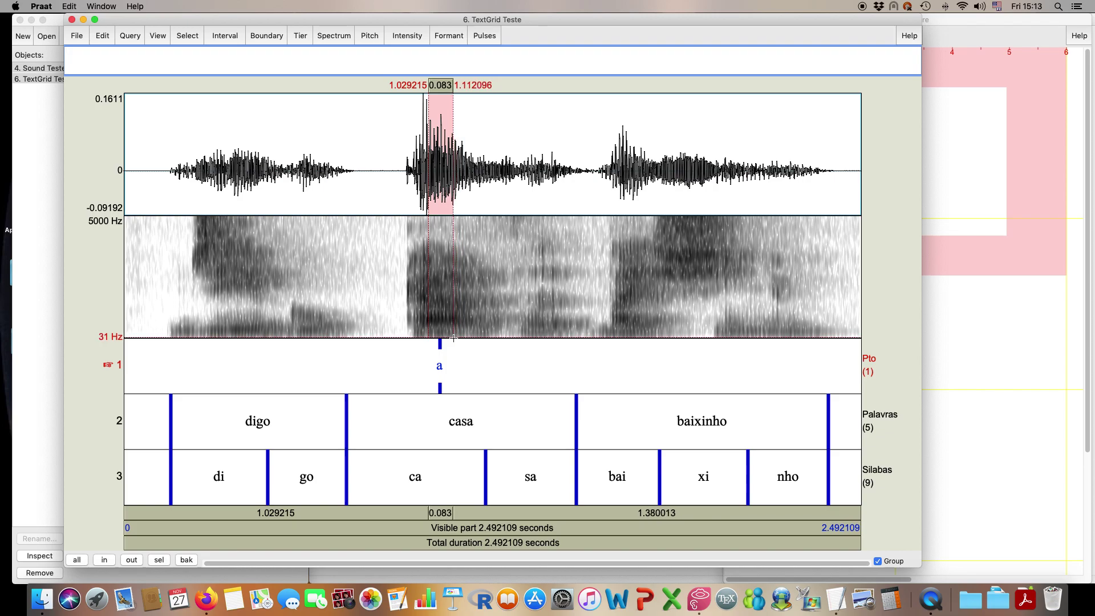
pyautogui.click(453, 388)
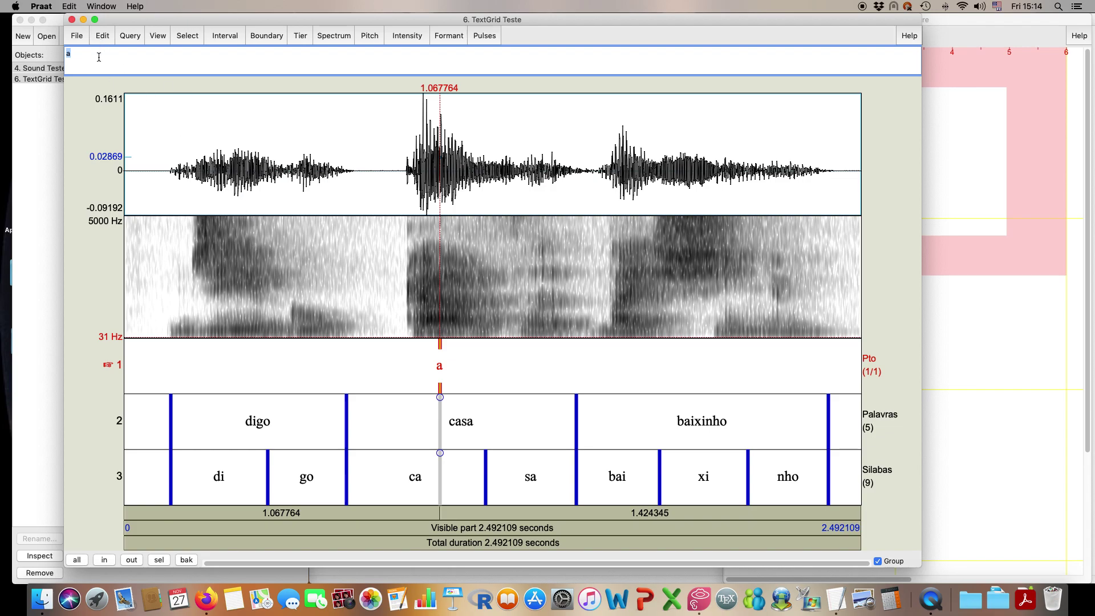
# Close the TextGrid editor, reopen Sound Teste and TextGrid Teste together to review the annotation, and close it again.
pyautogui.click(72, 20)
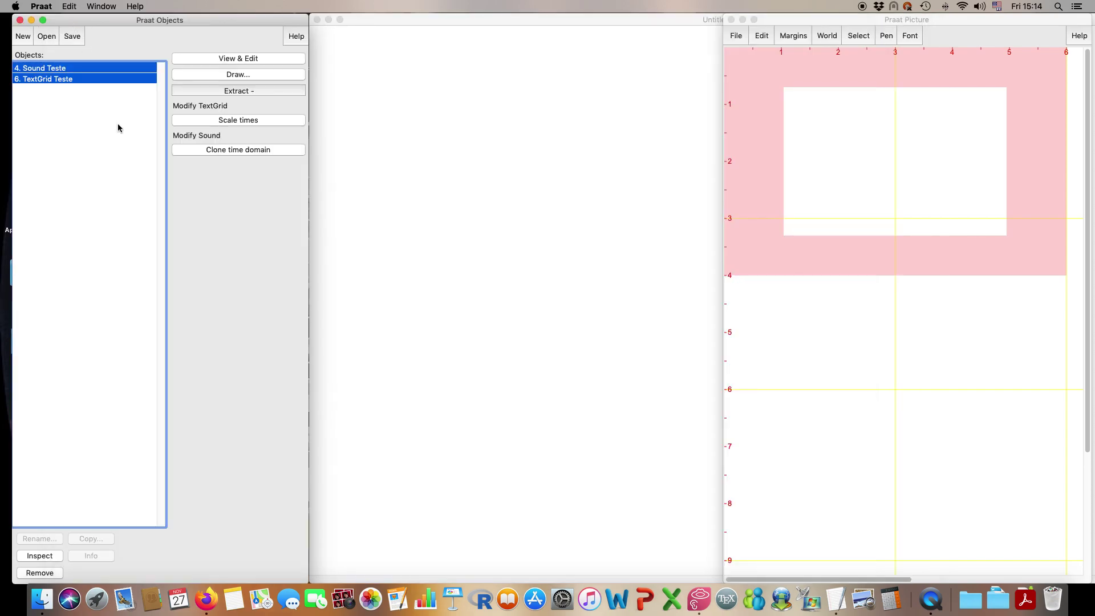
pyautogui.click(225, 59)
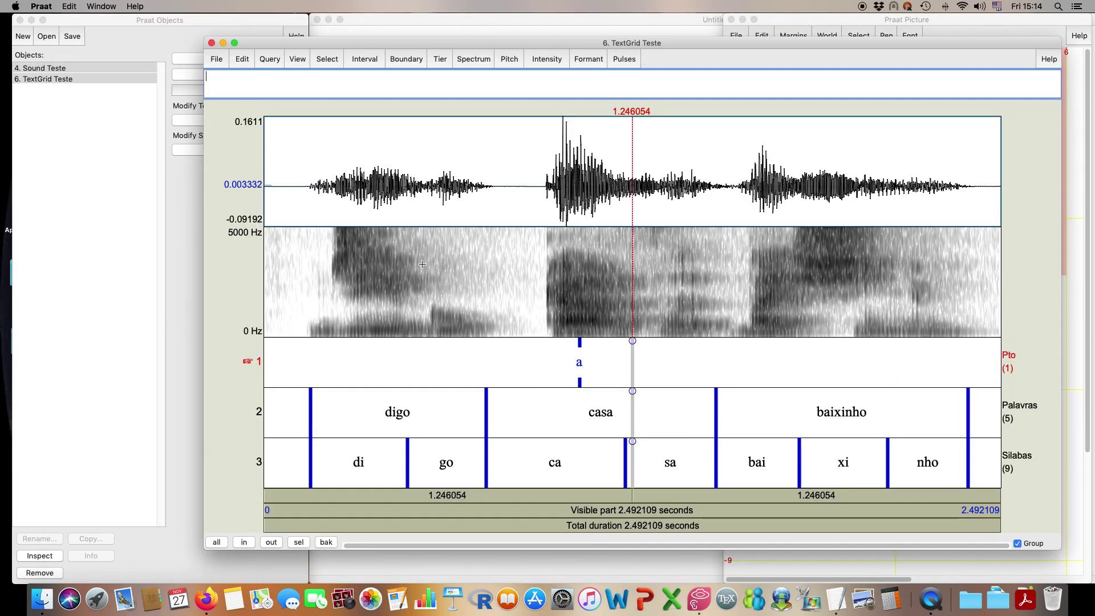
pyautogui.click(211, 43)
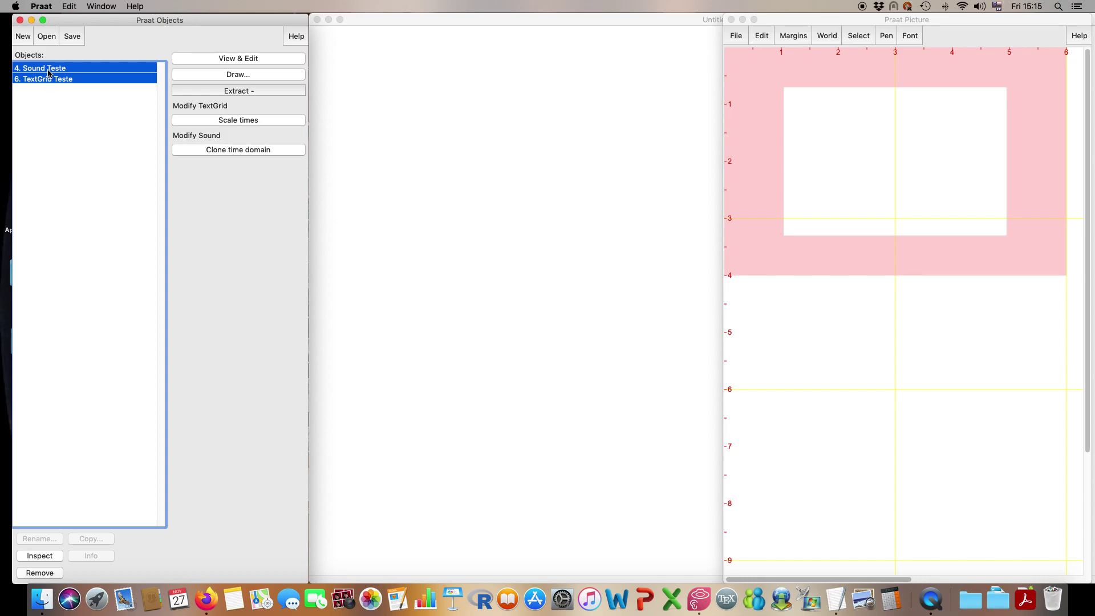
# Save Sound Teste and TextGrid Teste together as the binary file SalvarTudo.Collection in the DemoAula1 folder.
pyautogui.click(72, 36)
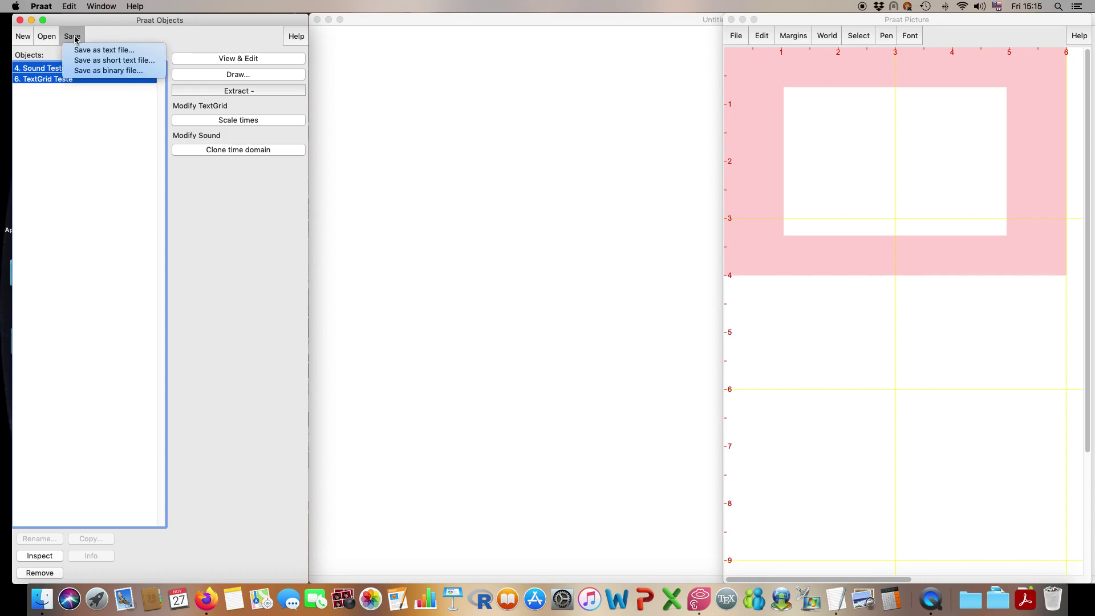
pyautogui.click(98, 72)
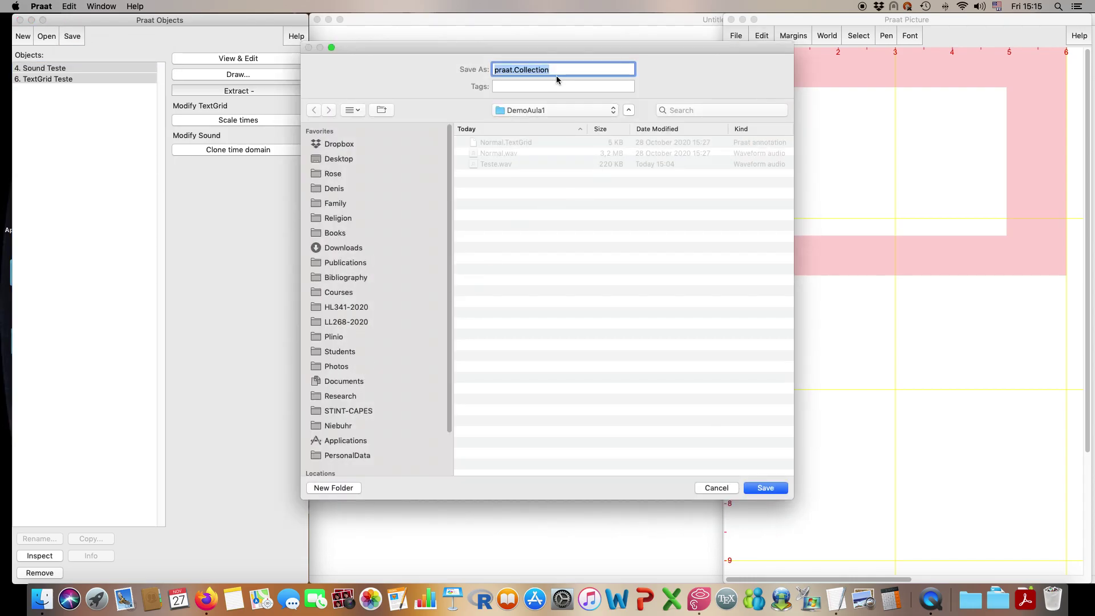
pyautogui.click(515, 73)
pyautogui.doubleClick(506, 70)
pyautogui.write('SalavarTudo')
pyautogui.click(507, 70)
pyautogui.press('BackSpace')
pyautogui.press('Return')
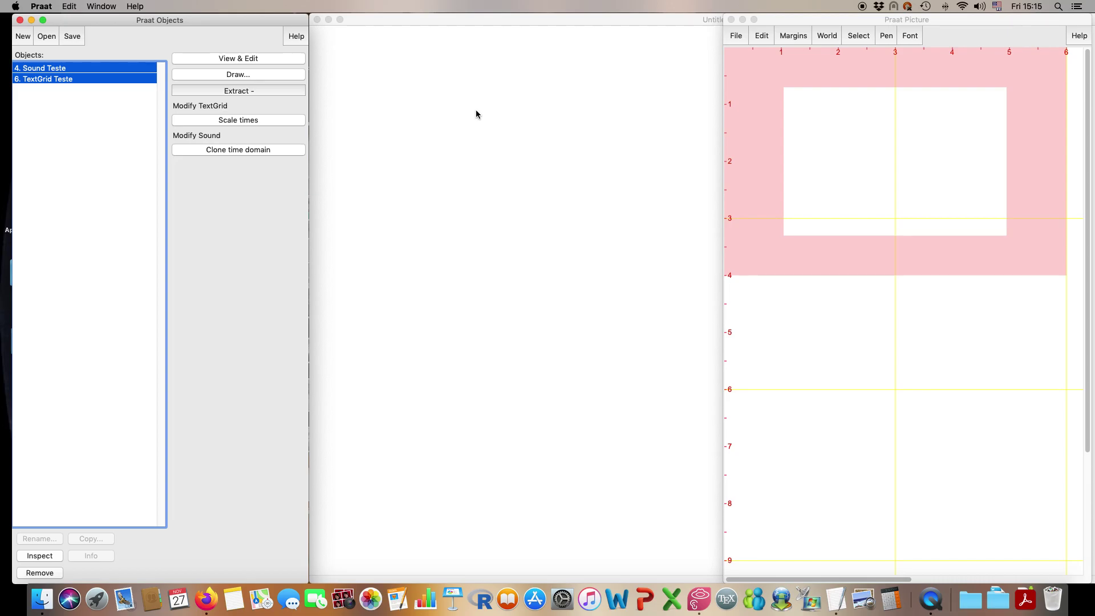
# Read SalvarTudo.Collection back in, remove the loaded Sound and TextGrid copies, and reselect the original pair.
pyautogui.click(45, 36)
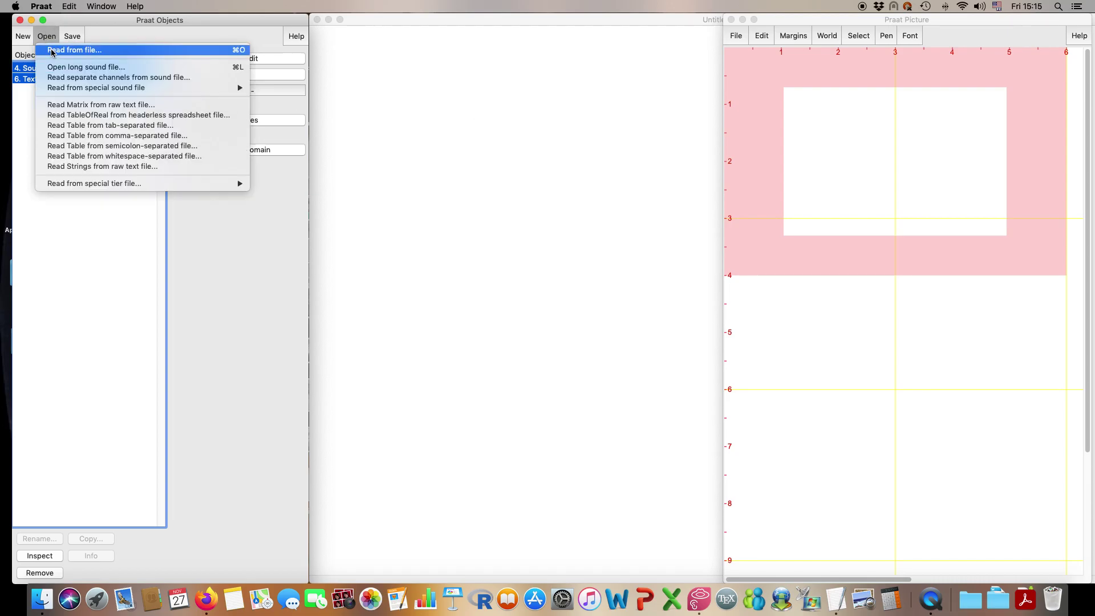
pyautogui.click(51, 51)
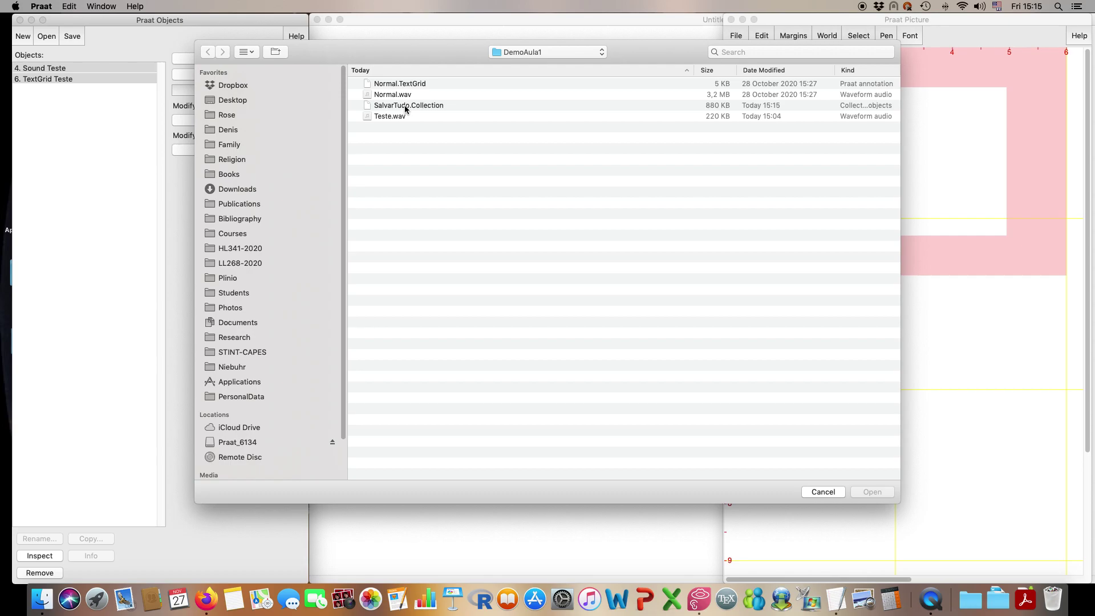
pyautogui.doubleClick(405, 106)
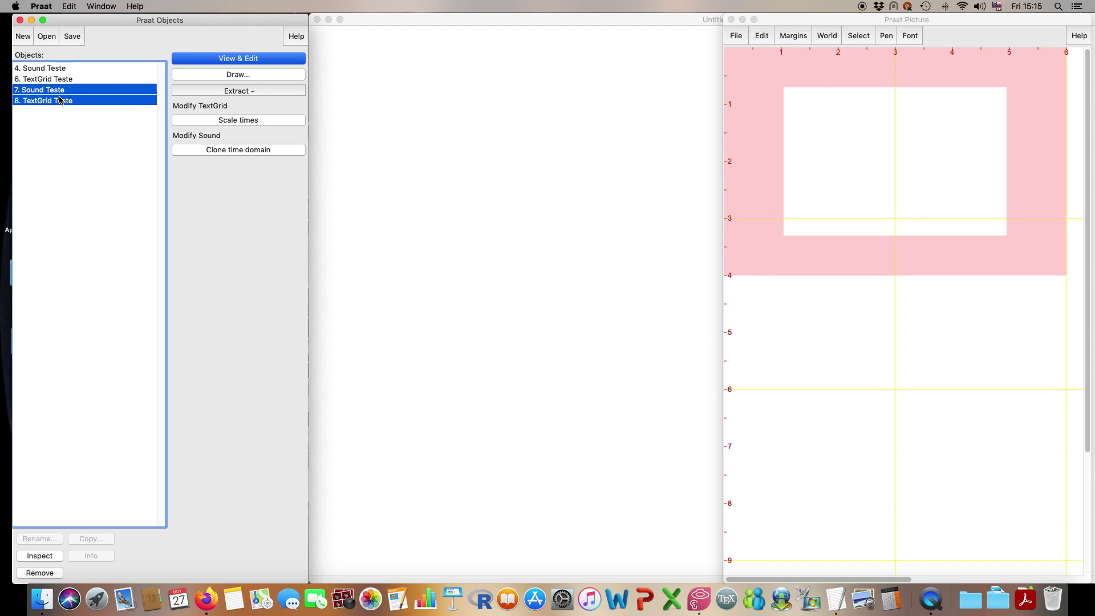
pyautogui.click(54, 573)
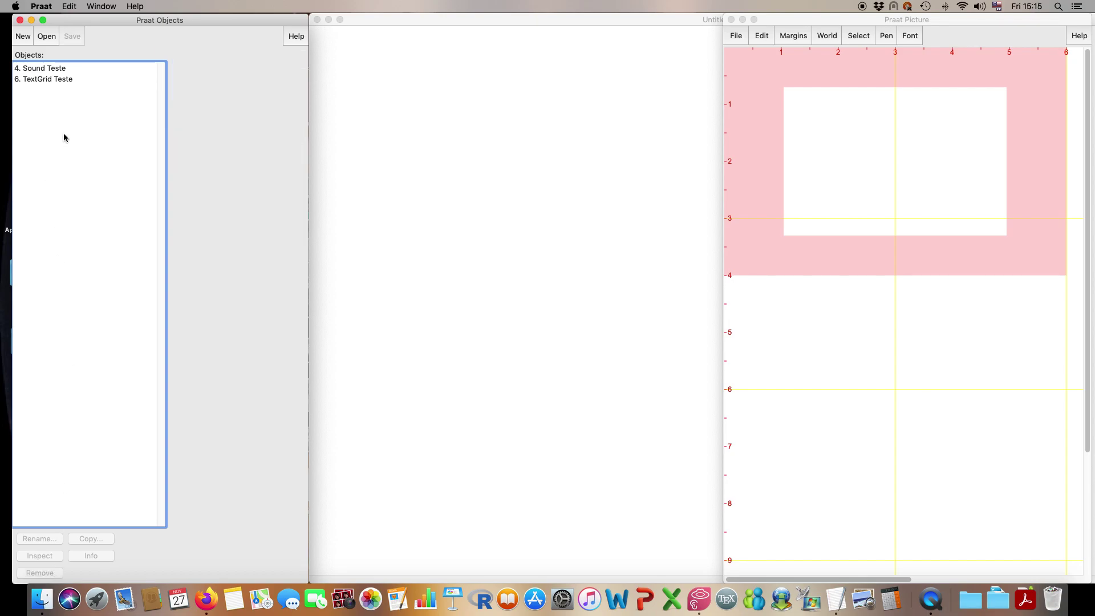
pyautogui.moveTo(79, 70); pyautogui.dragTo(83, 84)
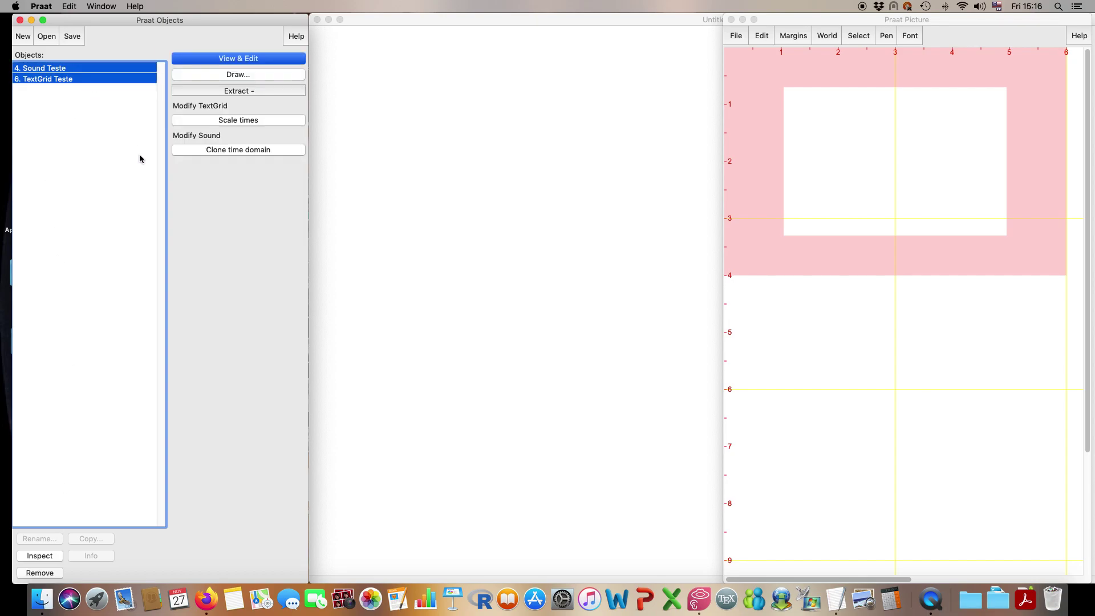
# Check the files already saved in the DemoAula1 folder and leave without opening any of them.
pyautogui.click(70, 69)
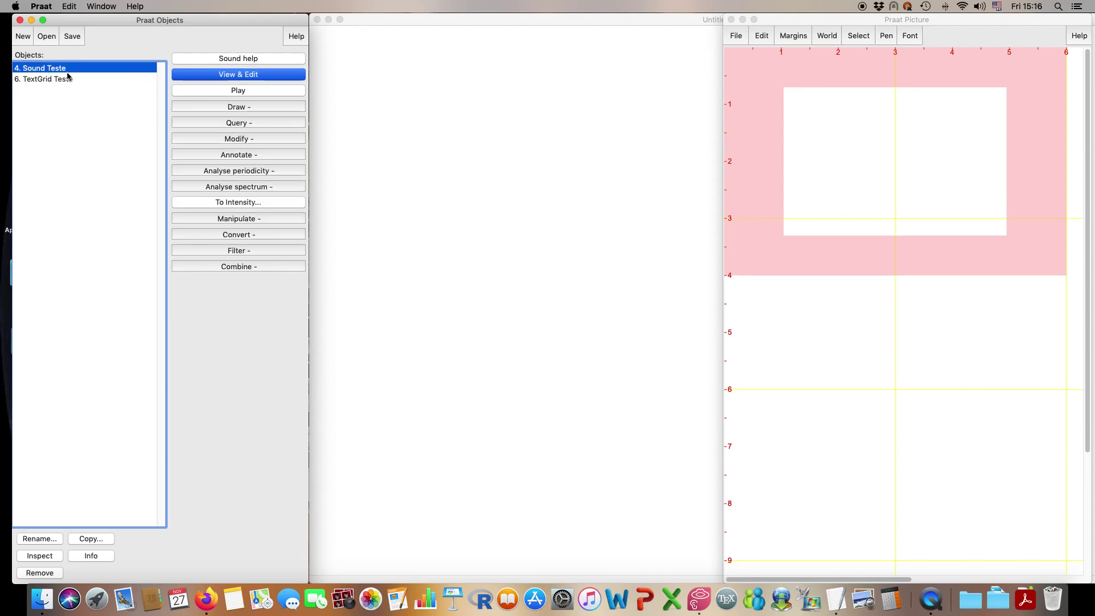
pyautogui.click(54, 39)
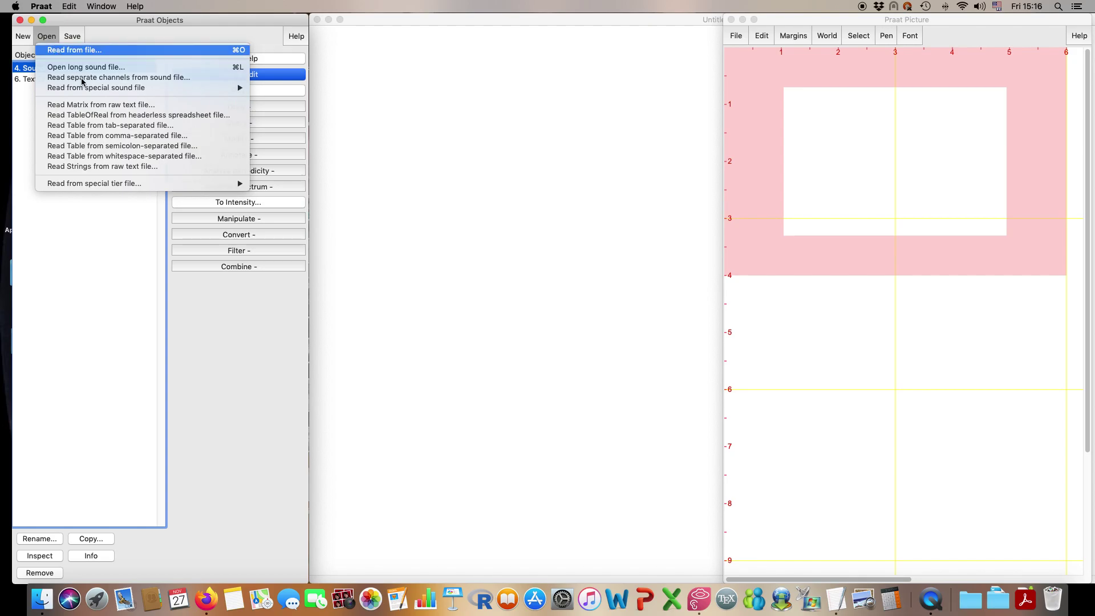
pyautogui.click(57, 48)
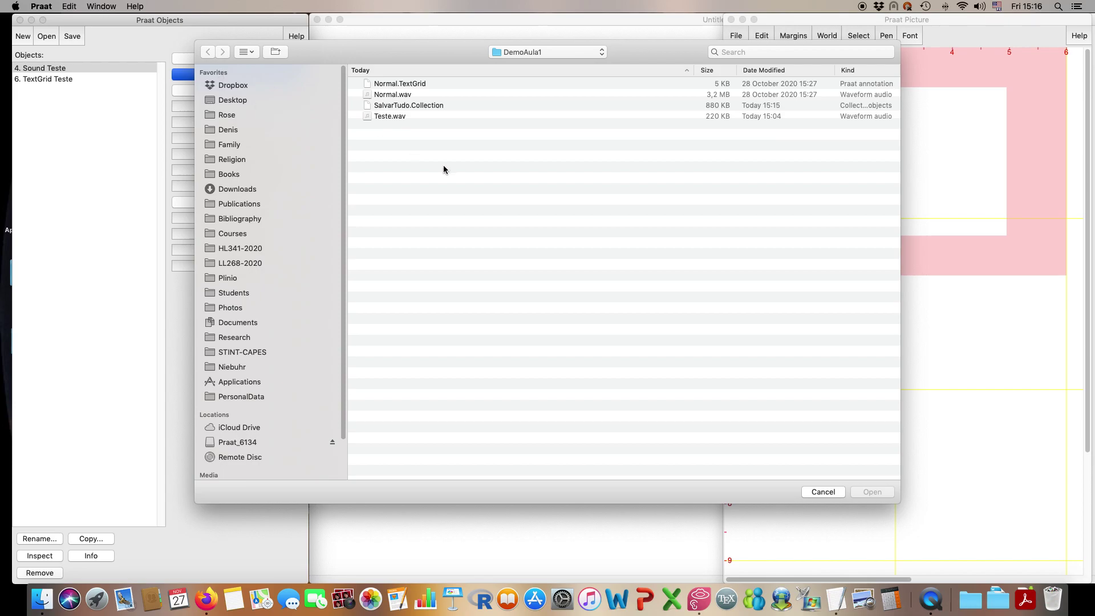
pyautogui.click(823, 492)
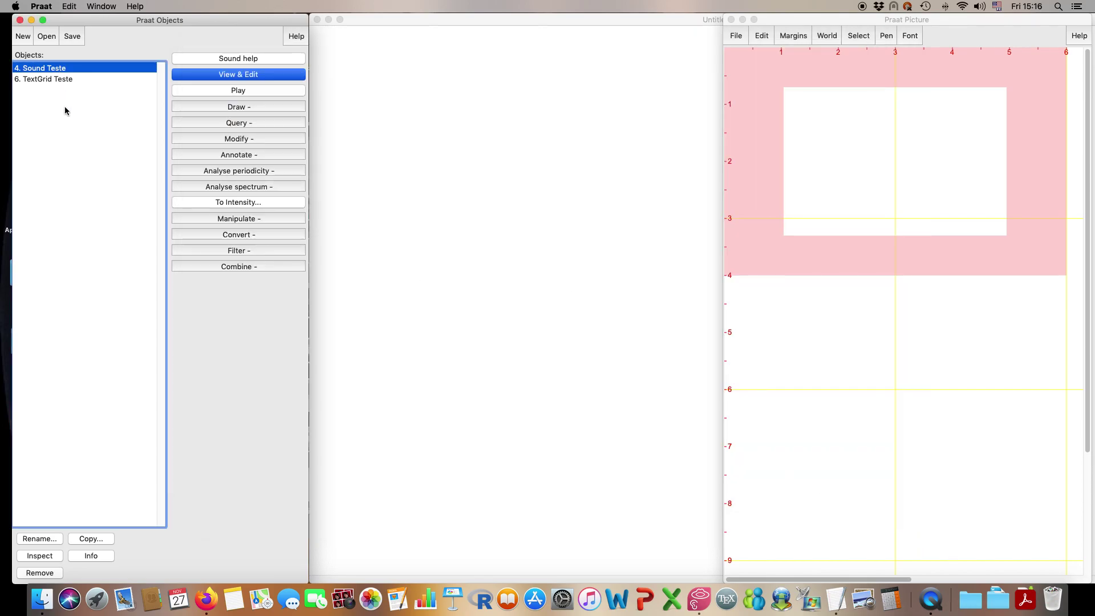
# Save TextGrid Teste as the text file Teste.TextGrid in the DemoAula1 folder.
pyautogui.click(54, 82)
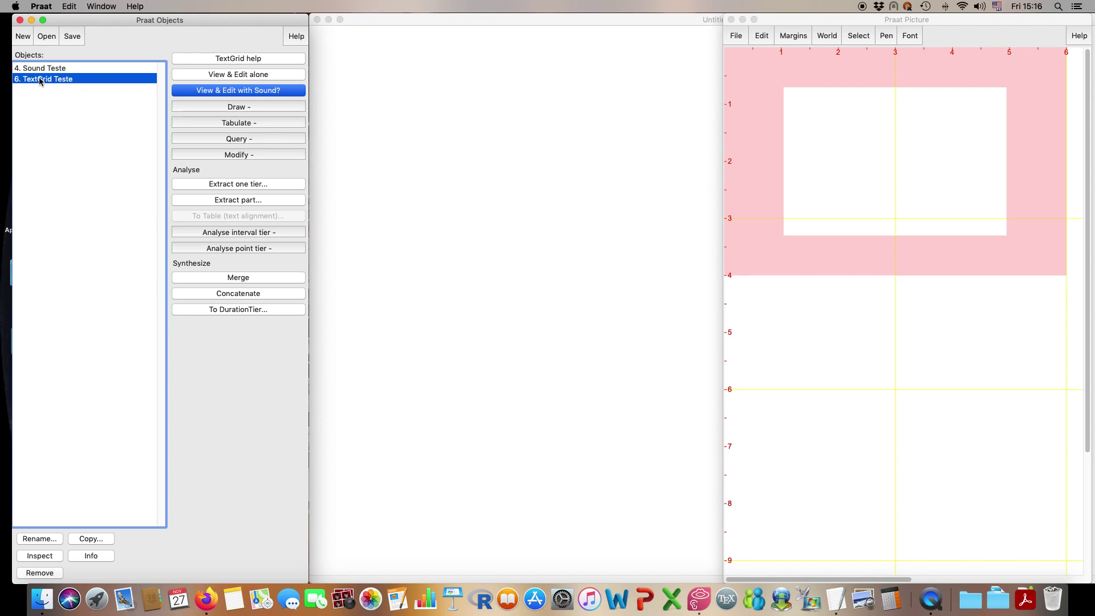
pyautogui.click(77, 38)
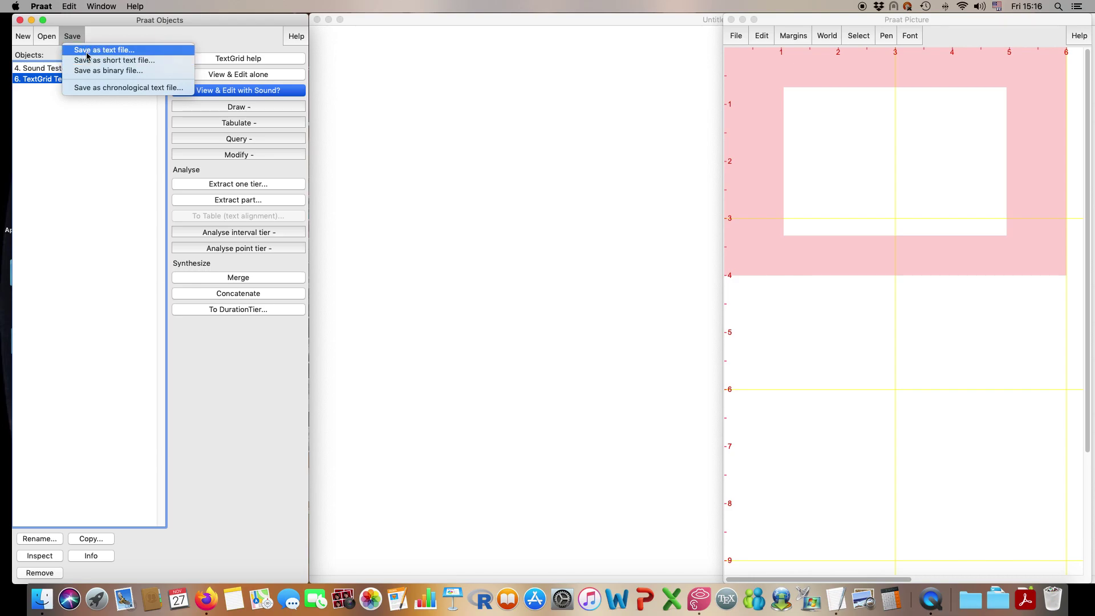
pyautogui.click(87, 51)
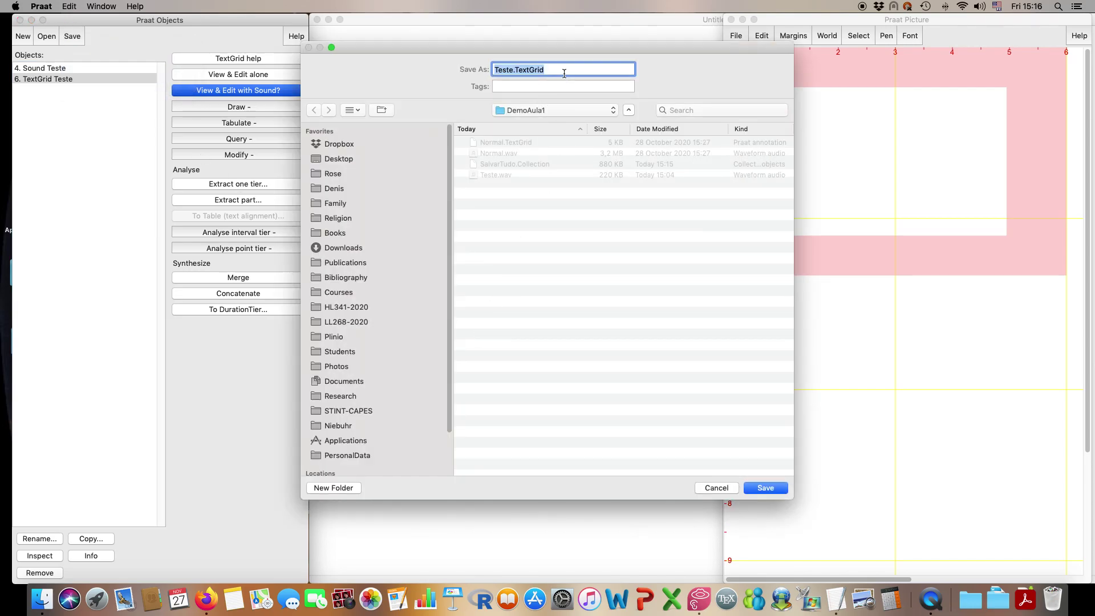
pyautogui.click(765, 488)
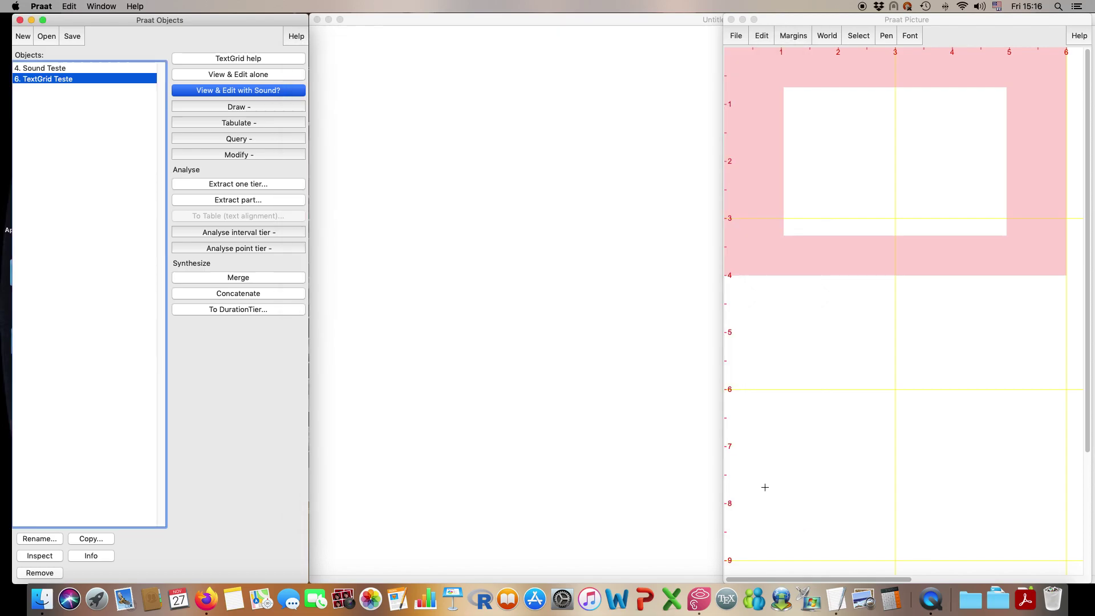
# Look at the Teste.wav and Teste.TextGrid files in the DemoAula1 folder and leave without opening them.
pyautogui.click(48, 36)
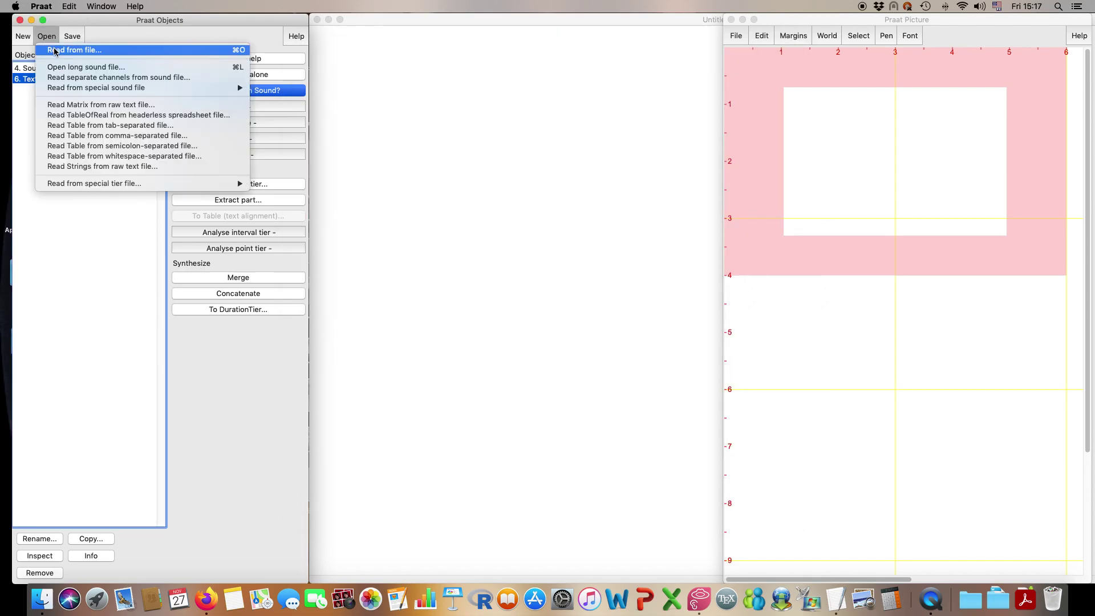
pyautogui.click(54, 48)
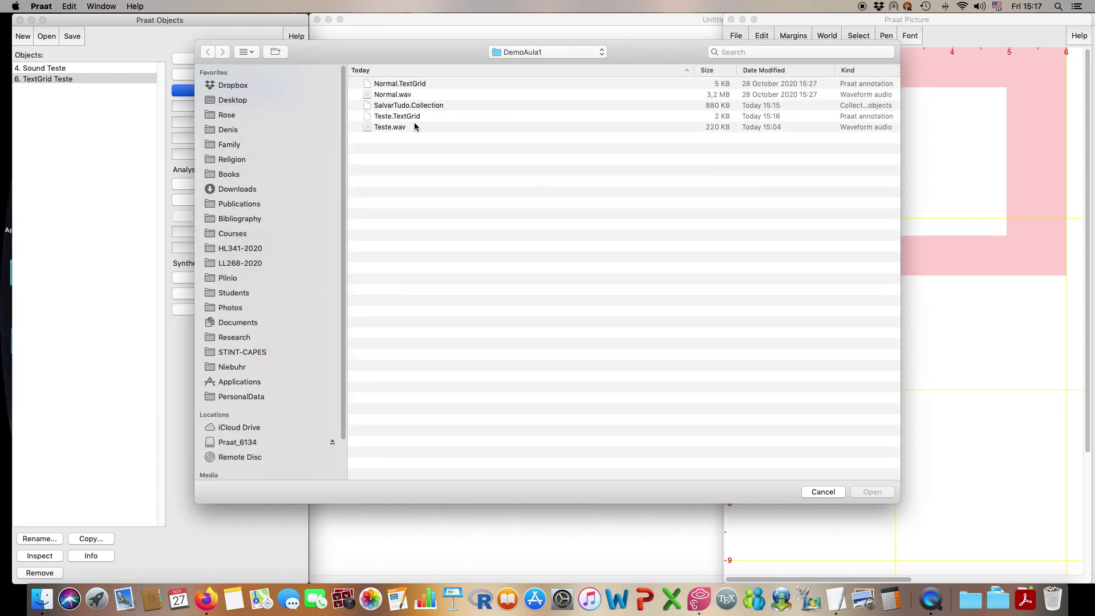
pyautogui.click(402, 128)
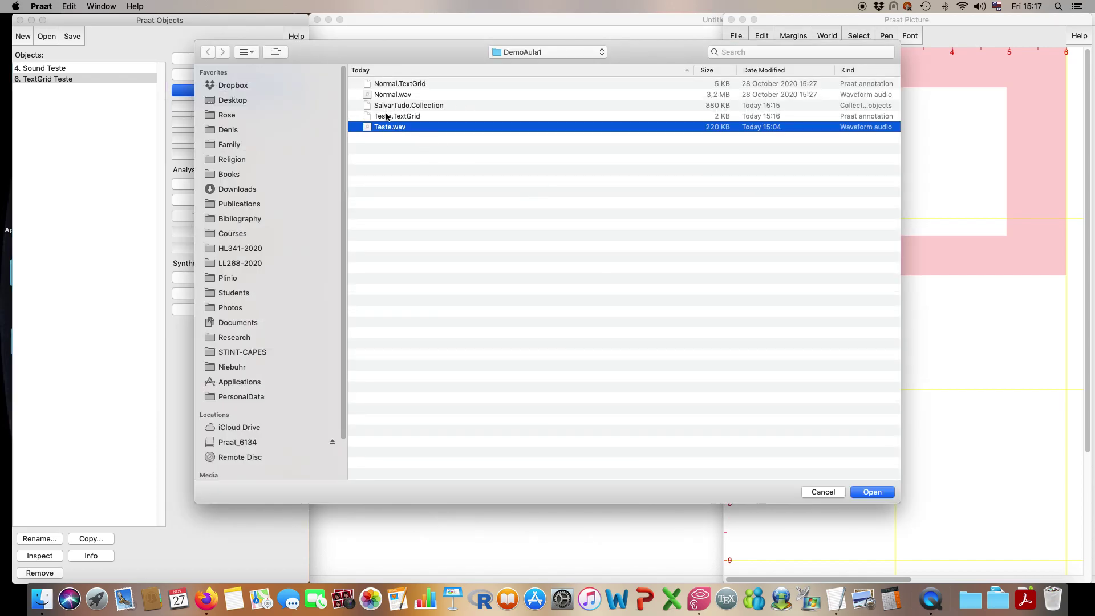
pyautogui.click(397, 116)
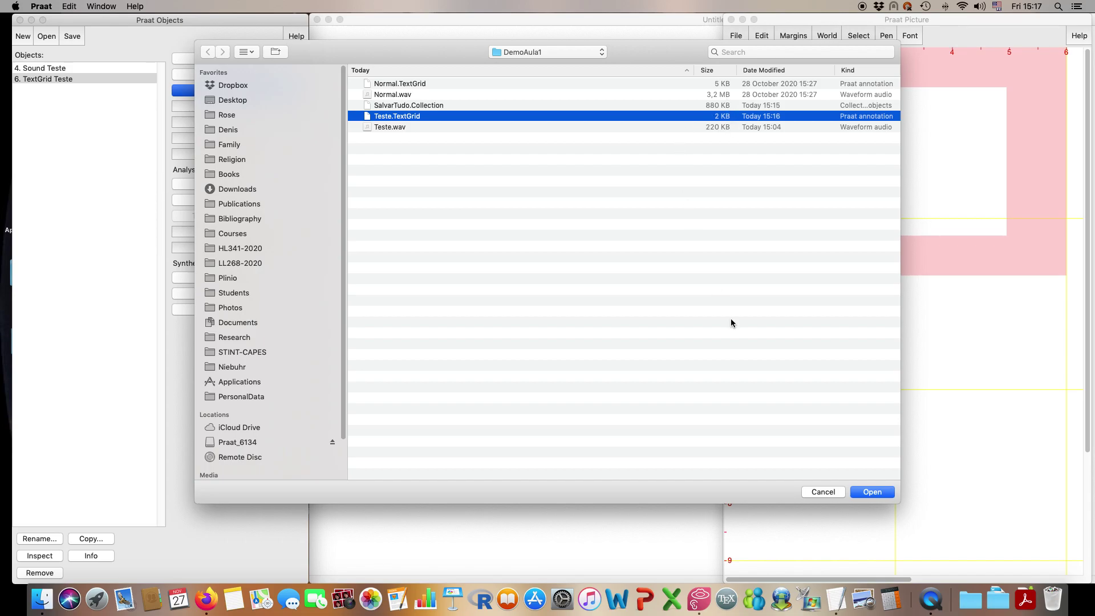
pyautogui.click(827, 491)
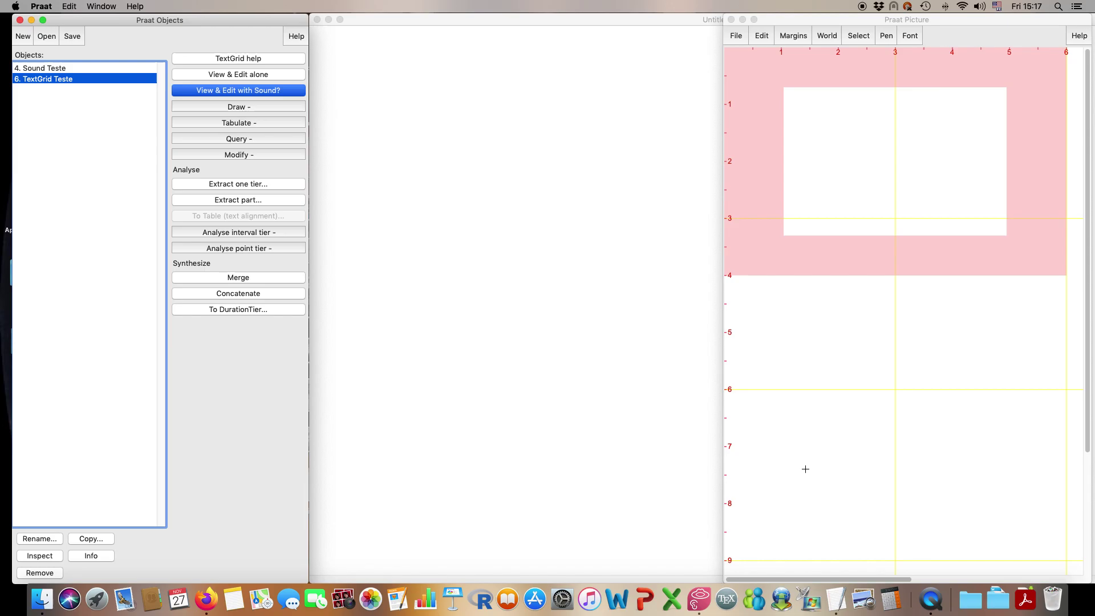
# Open Sound Teste and TextGrid Teste together in the editor, close it, and reopen the same pair for editing.
pyautogui.keyDown('shift'); pyautogui.click(78, 69); pyautogui.keyUp('shift')
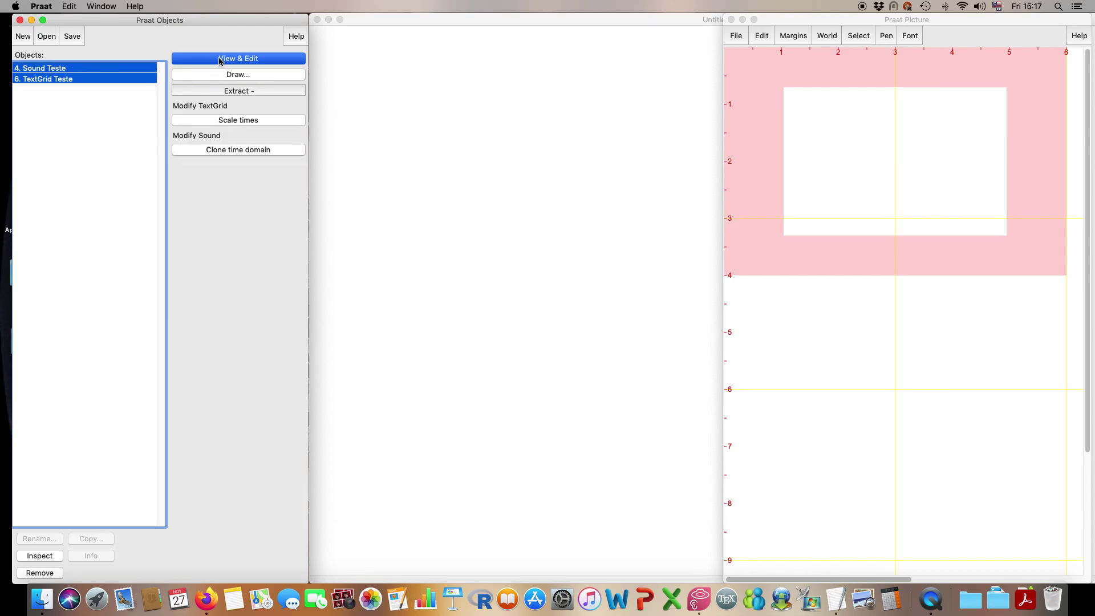
pyautogui.click(220, 60)
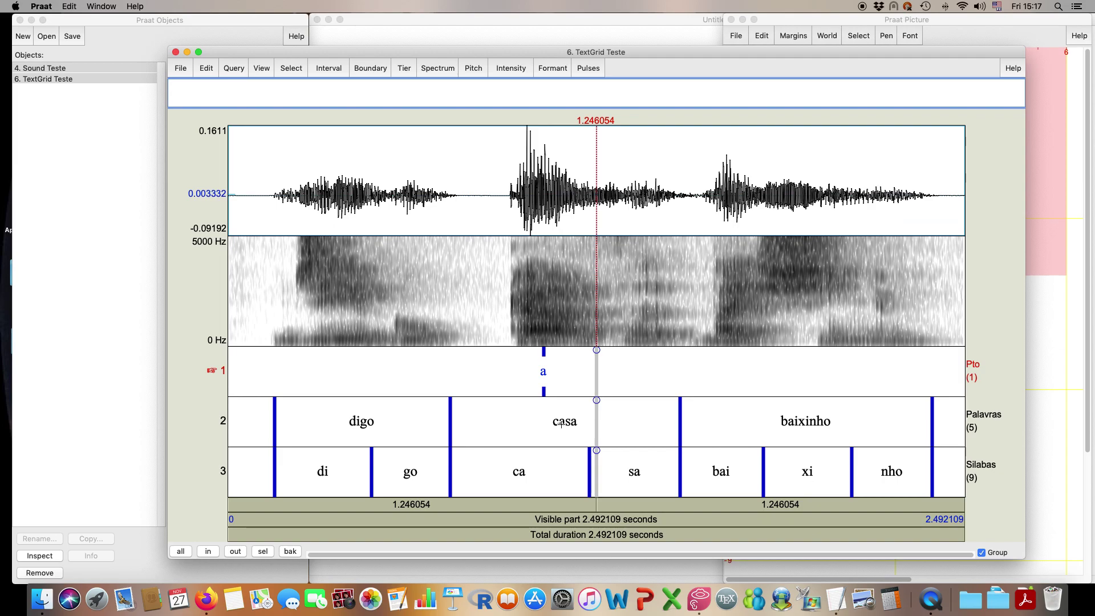
pyautogui.click(176, 52)
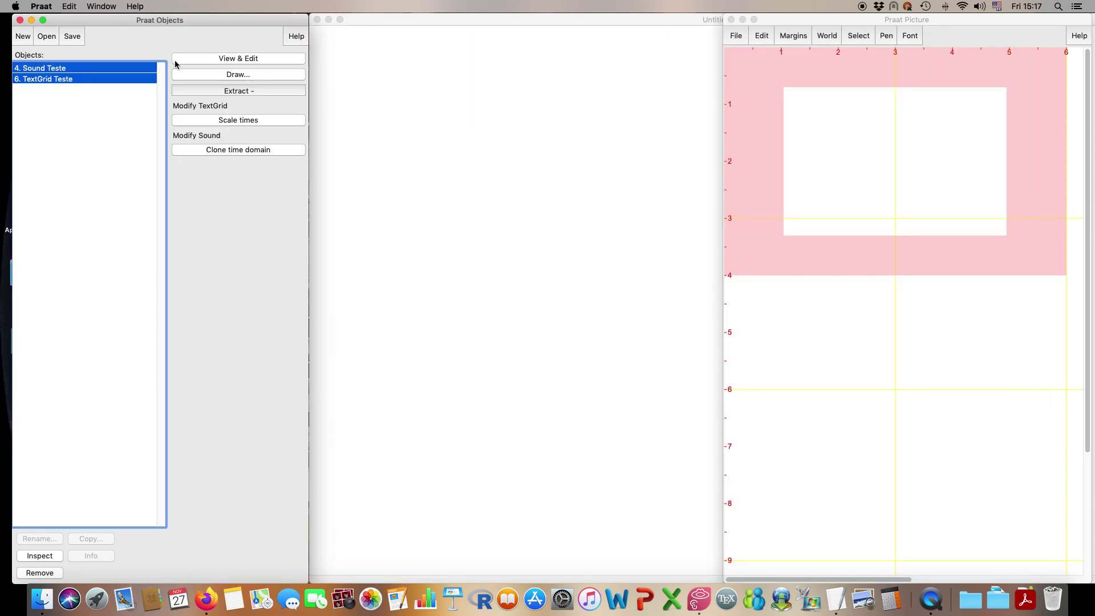
pyautogui.click(105, 83)
pyautogui.keyDown('shift'); pyautogui.click(98, 69); pyautogui.keyUp('shift')
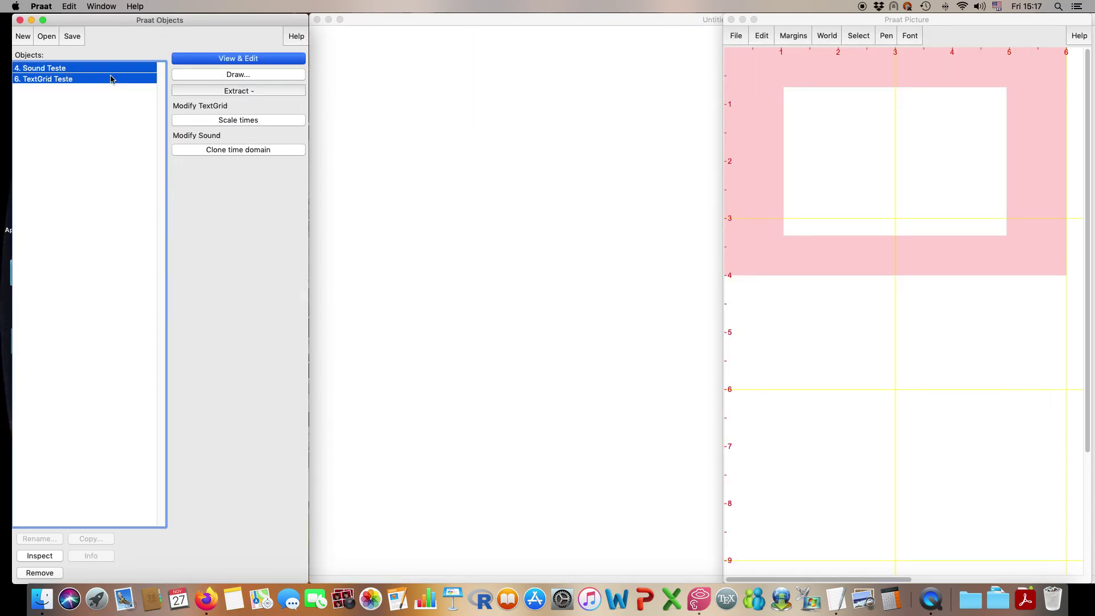
pyautogui.click(240, 59)
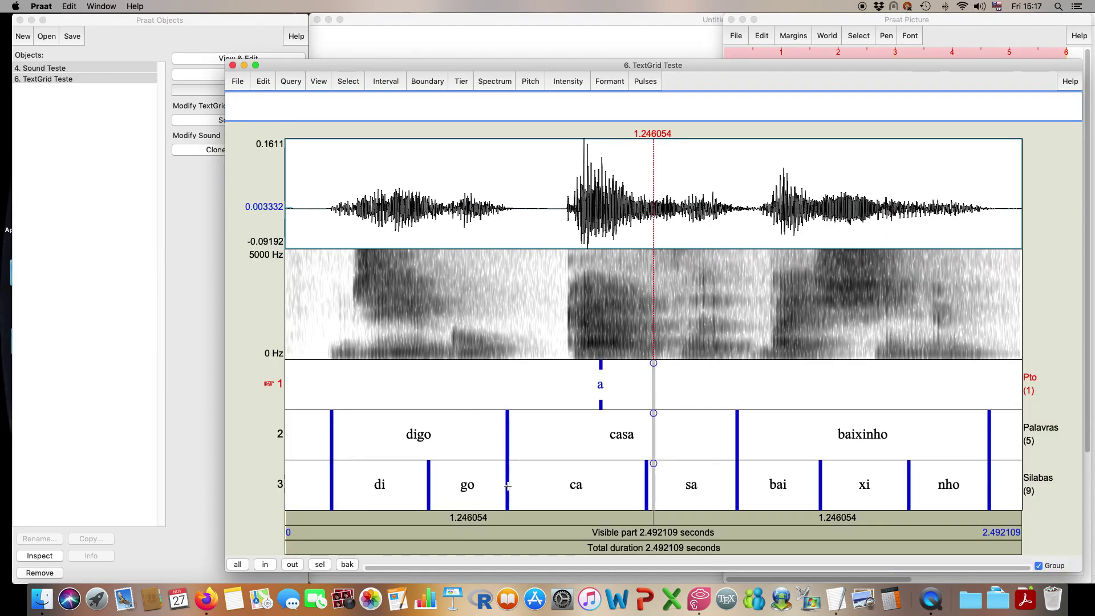
# Move the go/ca boundary on the Silabas tier to about 0.869 s and back to about 0.750 s.
pyautogui.moveTo(507, 486); pyautogui.dragTo(542, 490)
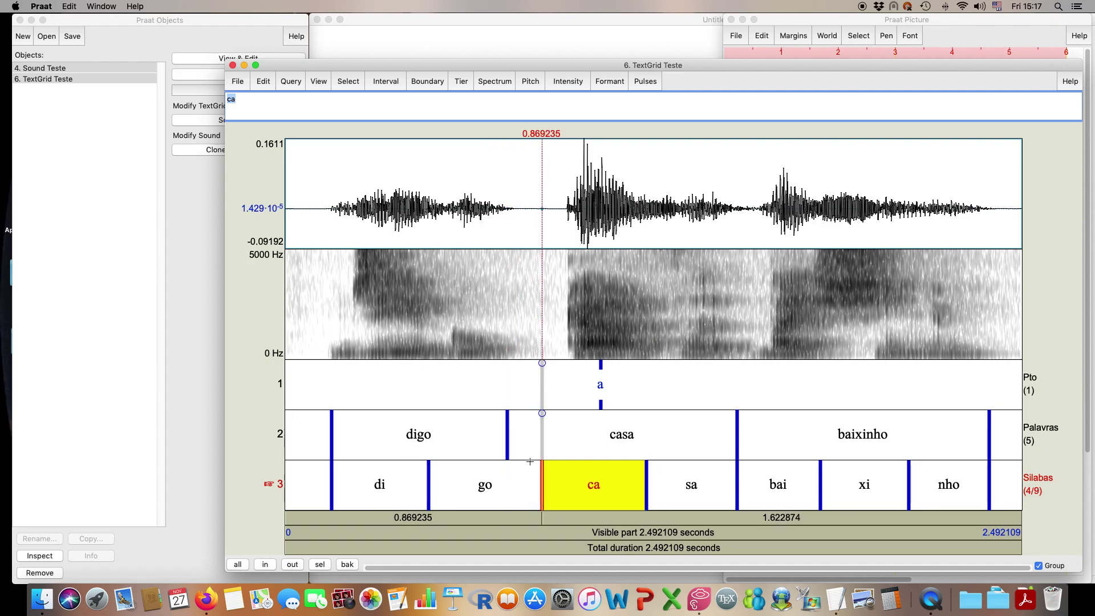
pyautogui.click(530, 462)
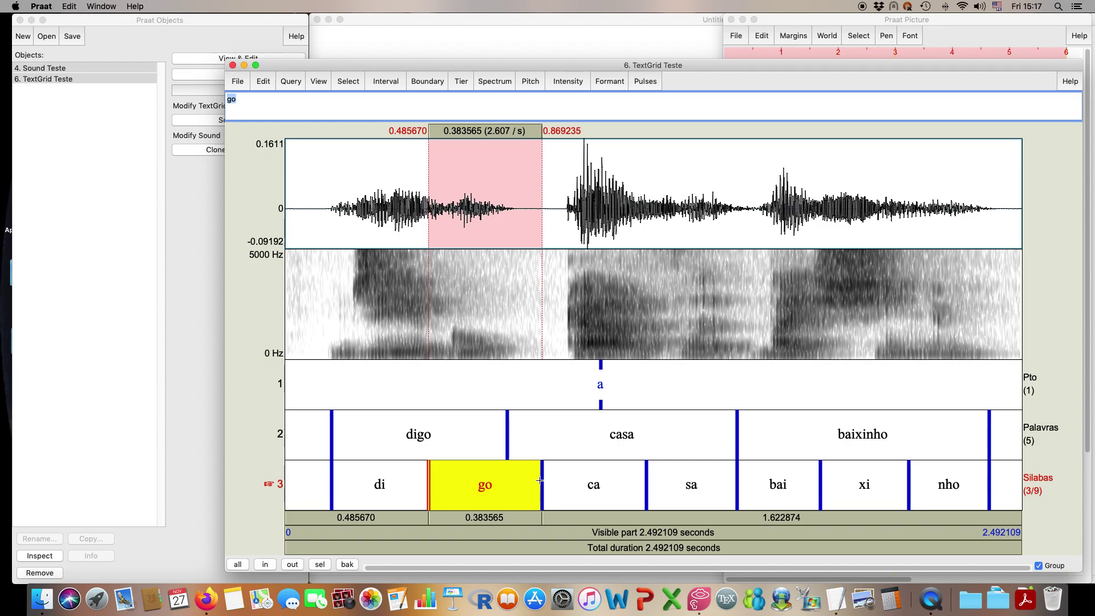
pyautogui.click(541, 483)
pyautogui.moveTo(542, 483); pyautogui.dragTo(507, 497)
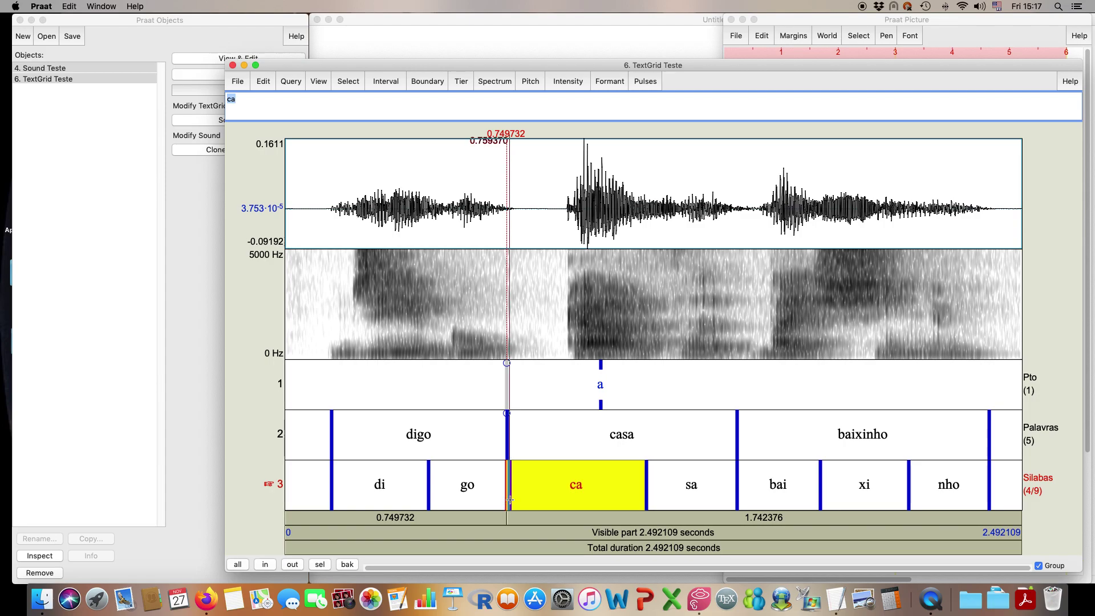
pyautogui.click(507, 499)
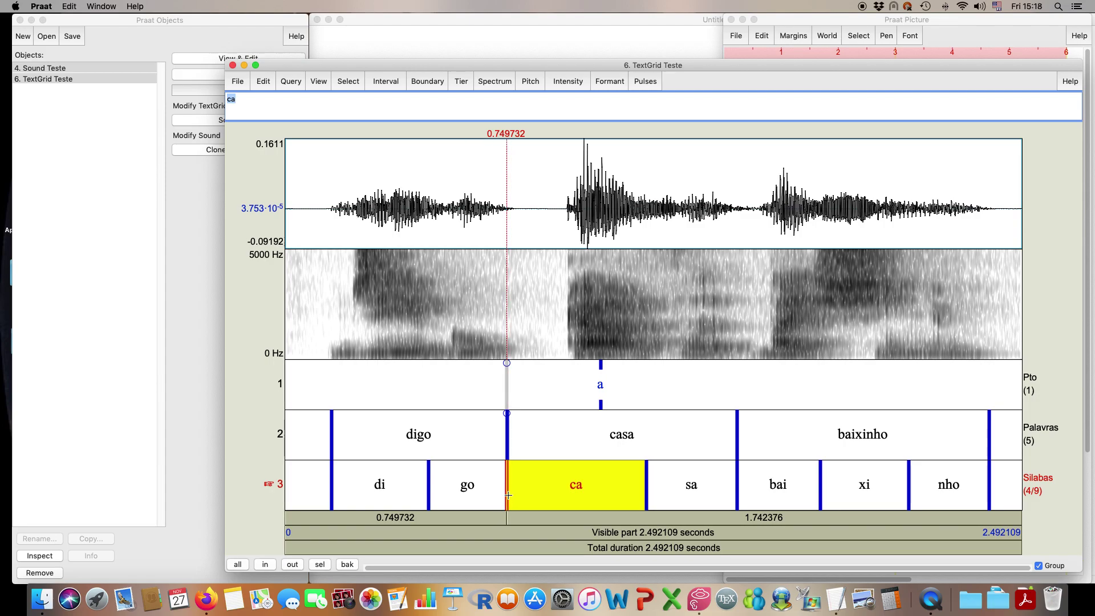
# Shift the go/ca syllable boundary slightly earlier, and realign it with the digo/casa word boundary at about 0.752 s.
pyautogui.moveTo(507, 469); pyautogui.dragTo(494, 469)
pyautogui.moveTo(508, 423); pyautogui.dragTo(507, 423)
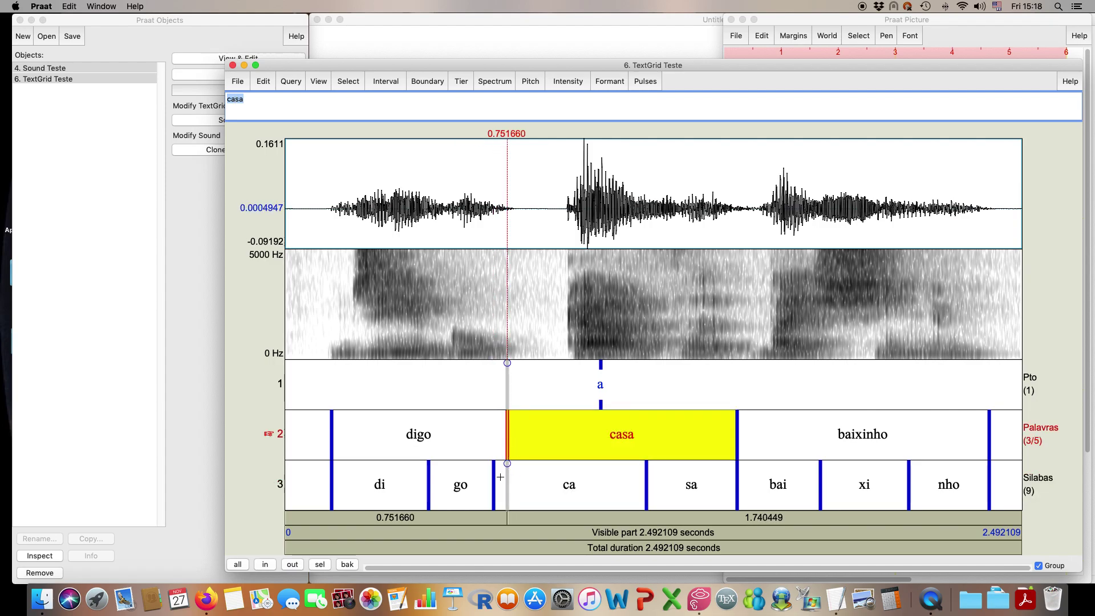
pyautogui.moveTo(494, 490)
pyautogui.mouseDown()
pyautogui.moveTo(523, 496)
pyautogui.moveTo(497, 499)
pyautogui.moveTo(508, 503)
pyautogui.mouseUp()
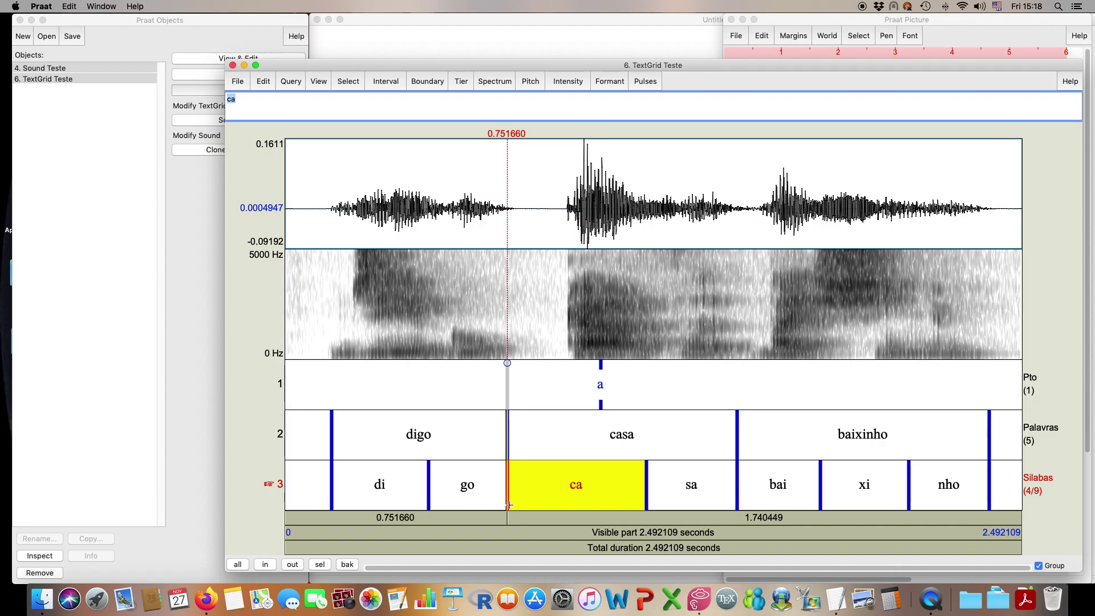
# Shift the go/ca syllable boundary to about 0.734 s and replace it with a new Silabas boundary aligned to the start of casa.
pyautogui.moveTo(508, 503)
pyautogui.mouseDown()
pyautogui.moveTo(487, 502)
pyautogui.moveTo(502, 508)
pyautogui.mouseUp()
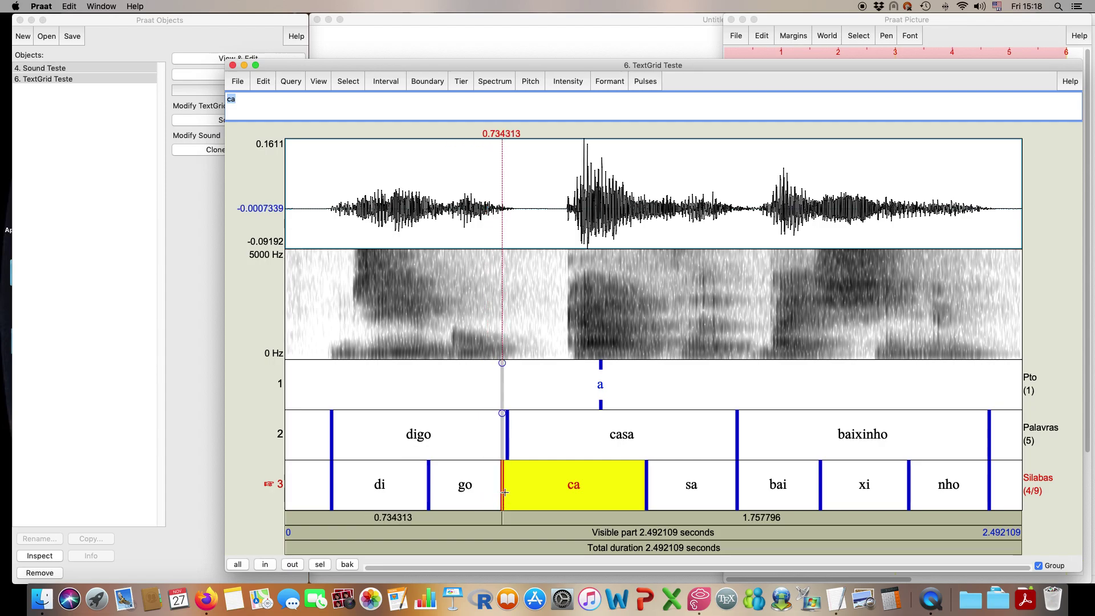
pyautogui.click(508, 451)
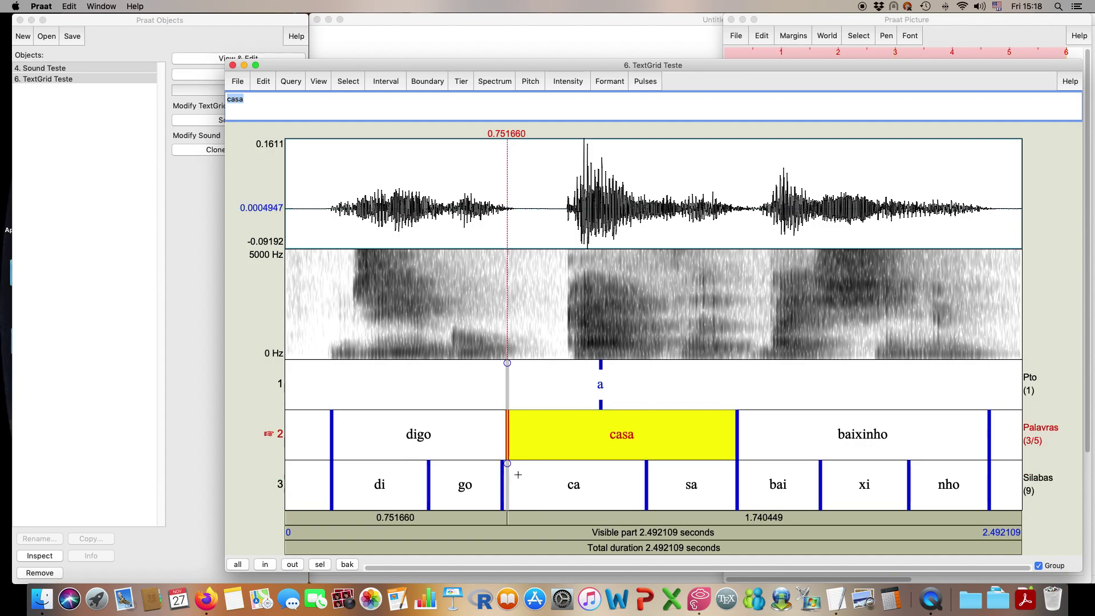
pyautogui.click(506, 463)
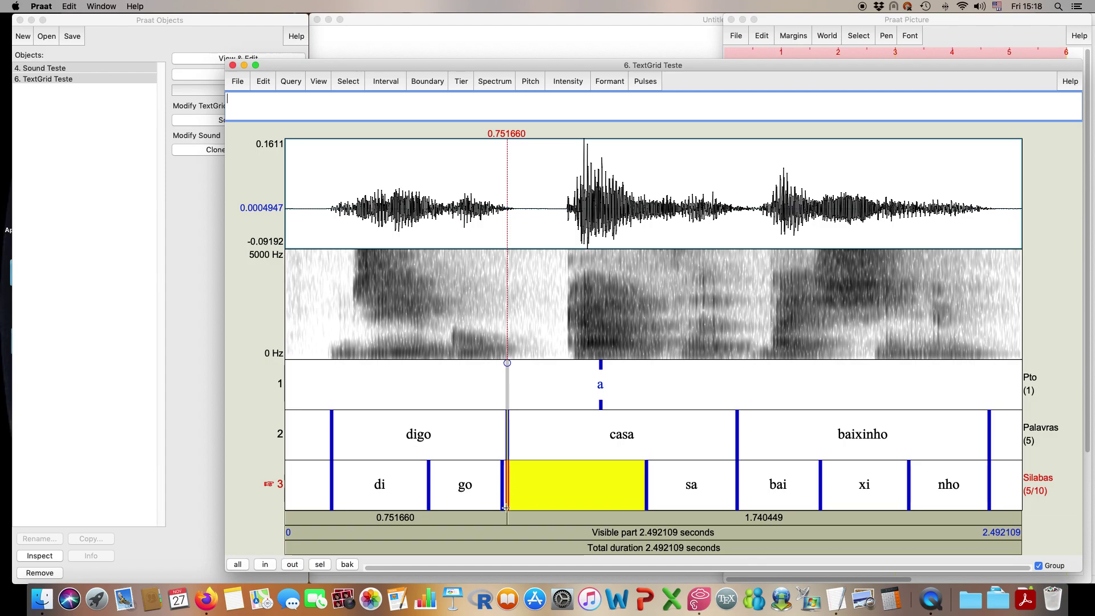
pyautogui.click(503, 475)
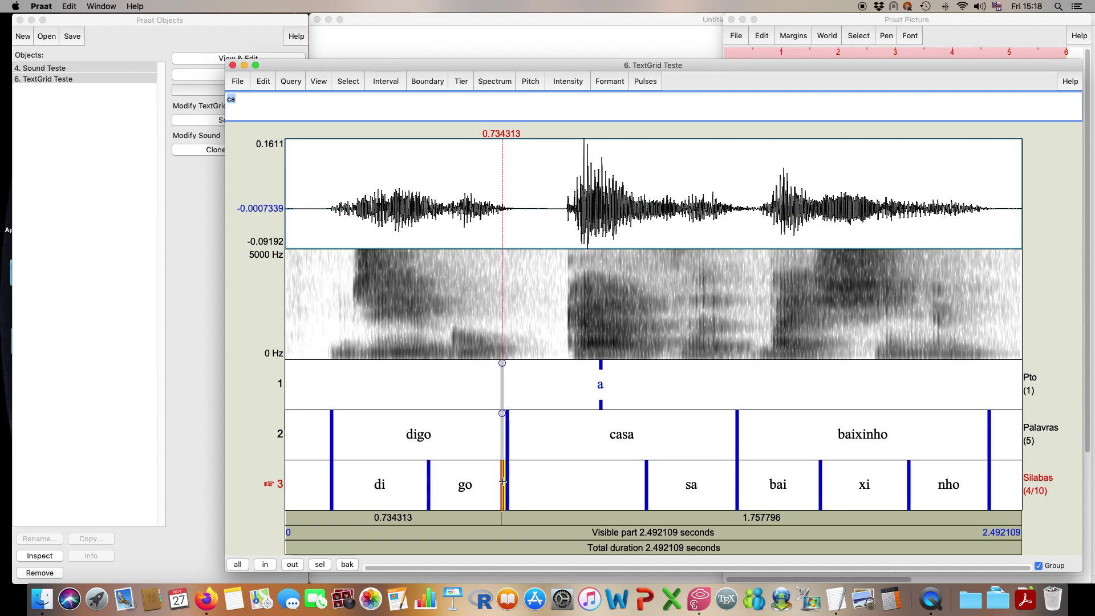
pyautogui.hotkey('alt', 'BackSpace')
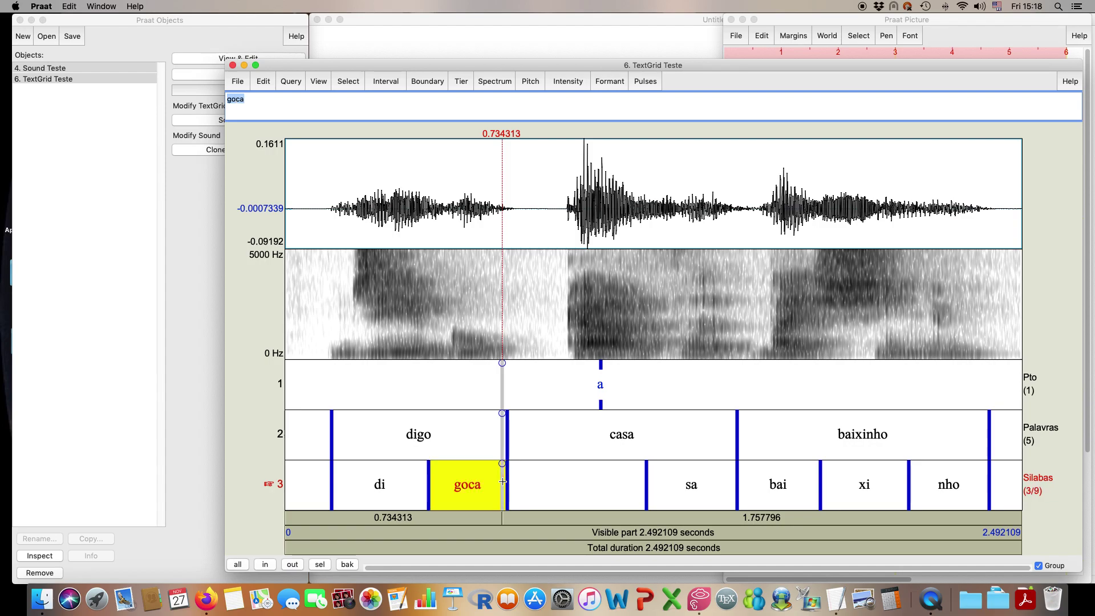
# Correct the merged goca label on the Silabas tier to go and label the following empty interval ca.
pyautogui.click(490, 501)
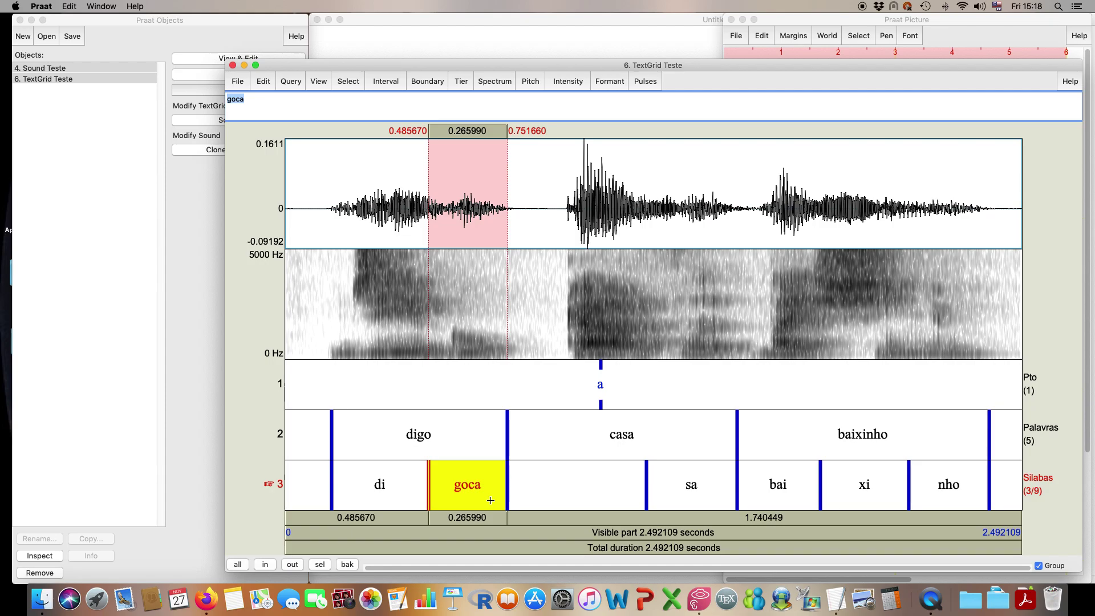
pyautogui.click(566, 489)
pyautogui.click(497, 507)
pyautogui.click(267, 101)
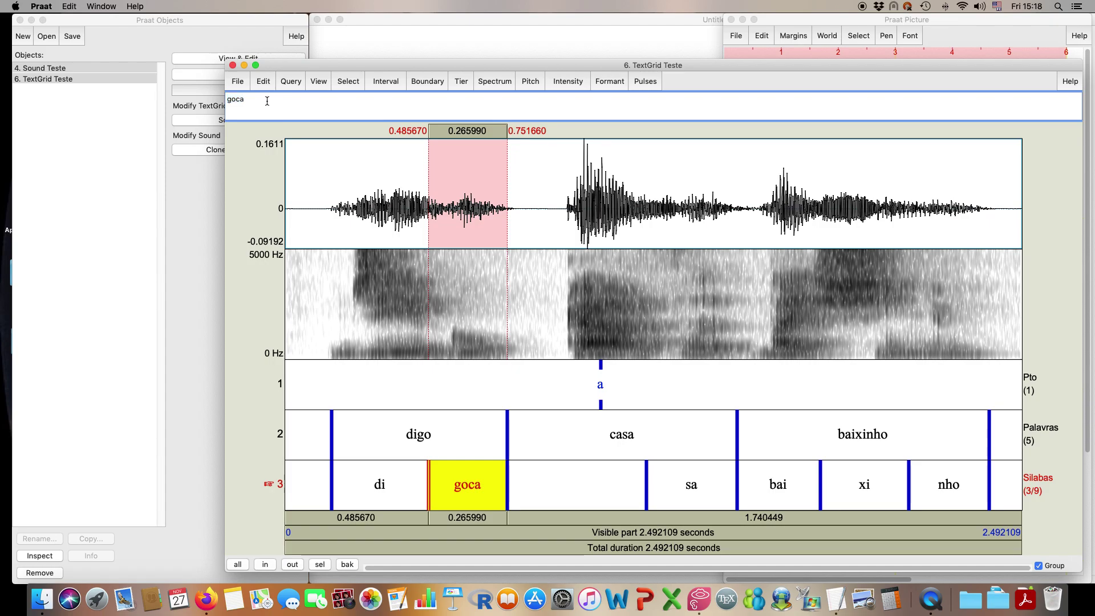
pyautogui.press('BackSpace')
pyautogui.press('BackSpace')
pyautogui.hotkey('alt', 'Right')
pyautogui.write('ca')
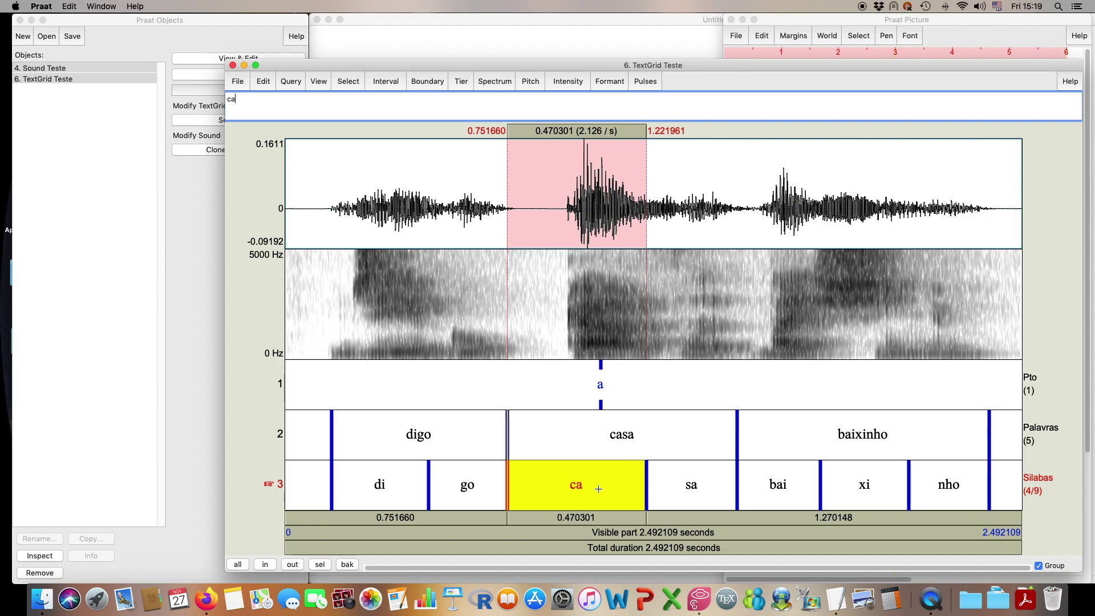
# Remove the a point from the Pto tier and add a point labelled \sh at about 1.918 s, within the syllable xi.
pyautogui.click(613, 394)
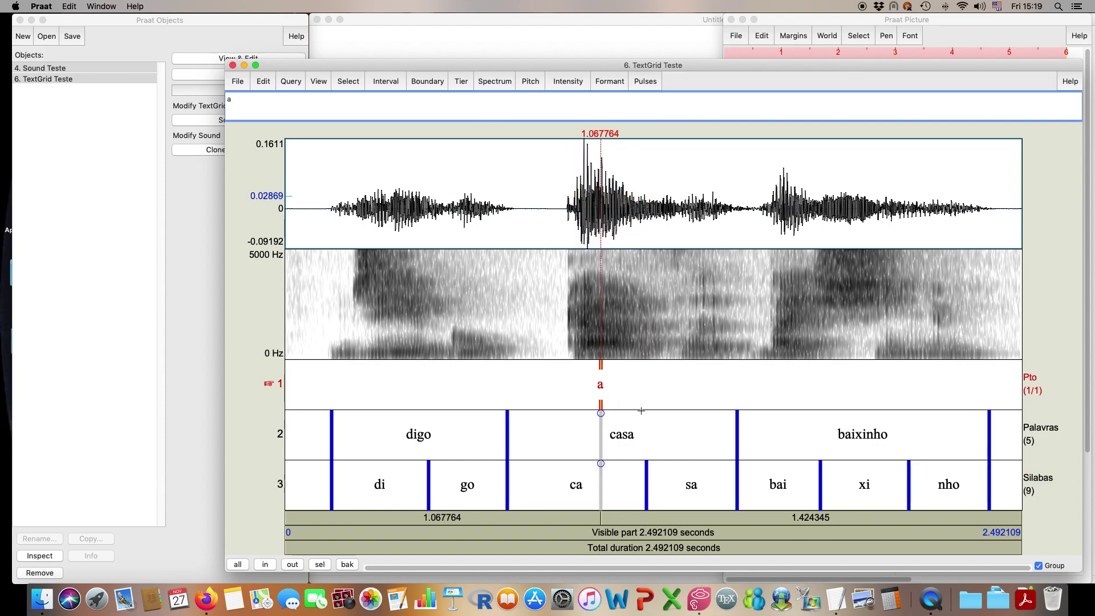
pyautogui.press('super+alt+BackSpace')
pyautogui.click(856, 308)
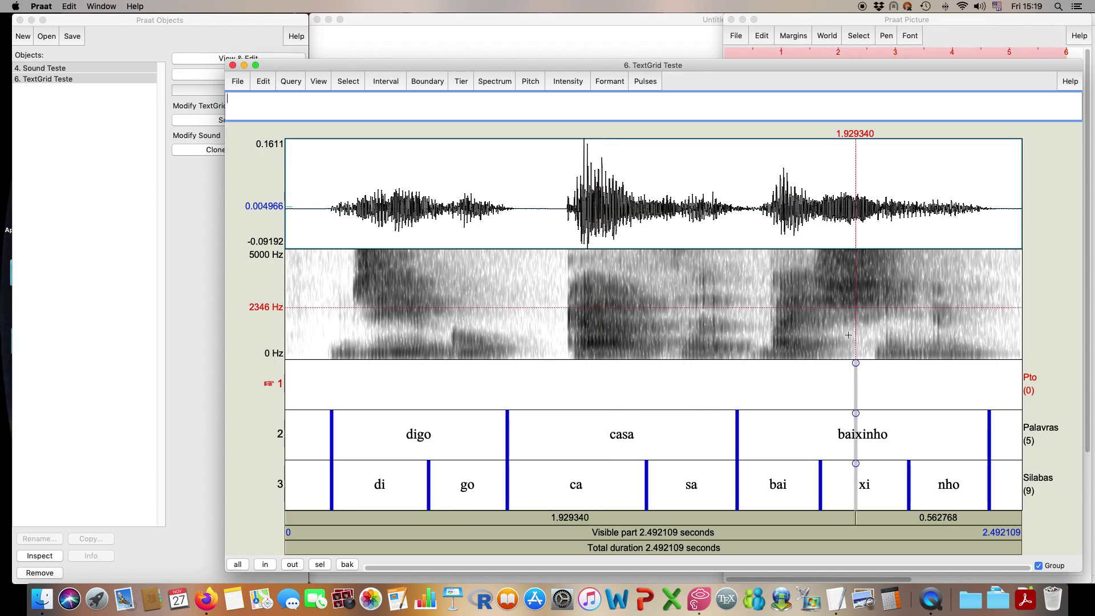
pyautogui.click(855, 363)
pyautogui.write('\\sh')
pyautogui.moveTo(856, 368)
pyautogui.mouseDown()
pyautogui.moveTo(840, 374)
pyautogui.moveTo(852, 379)
pyautogui.mouseUp()
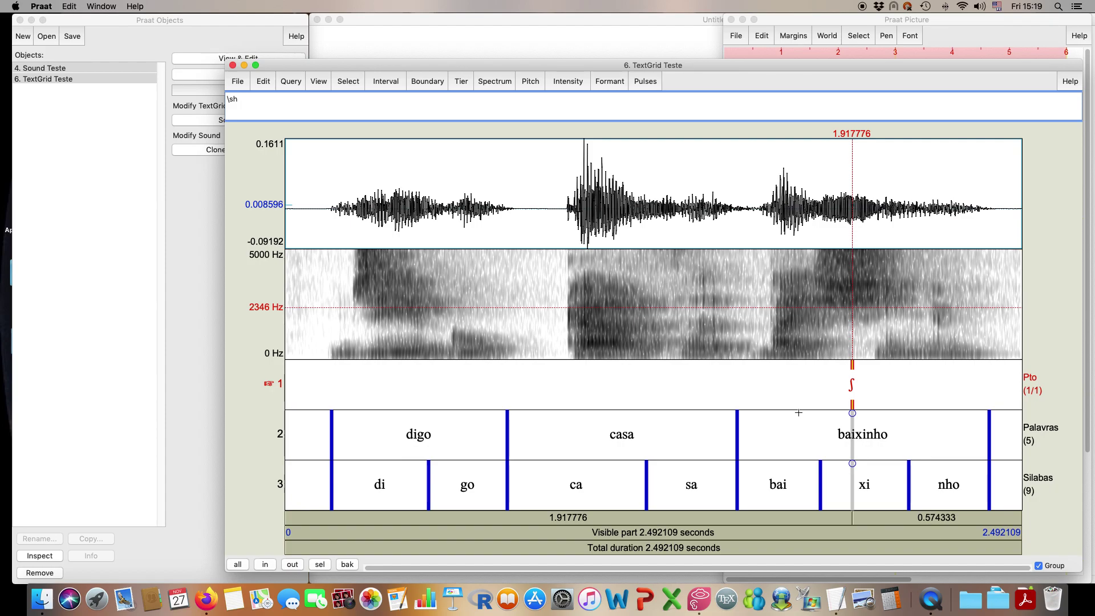
# Open the information on the Sound Teste object and examine its date, channels, start time, number of samples and sampling frequency.
pyautogui.click(58, 141)
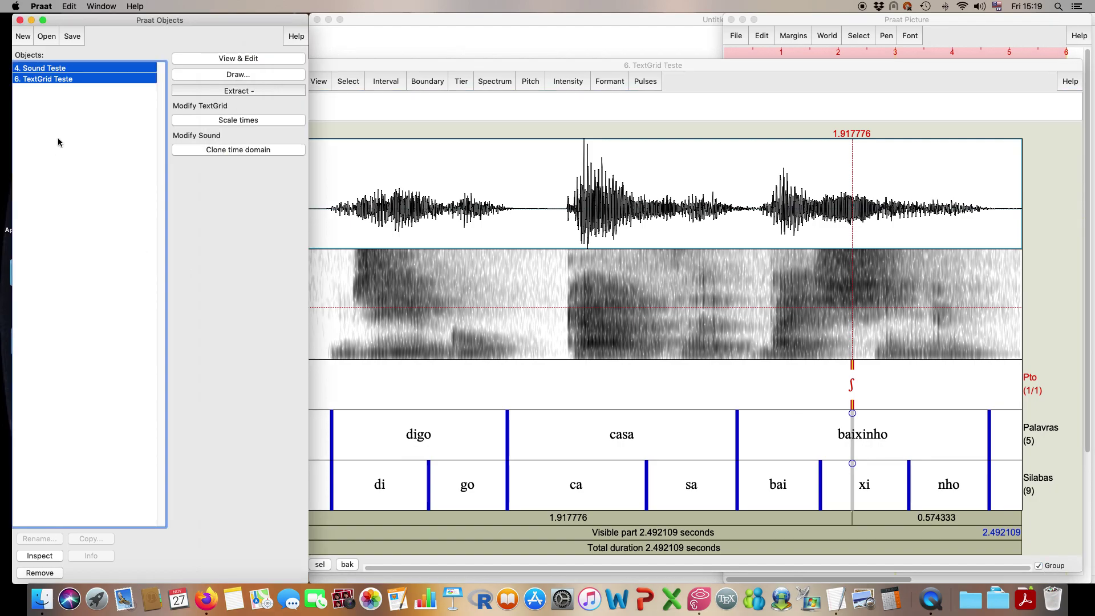
pyautogui.click(71, 69)
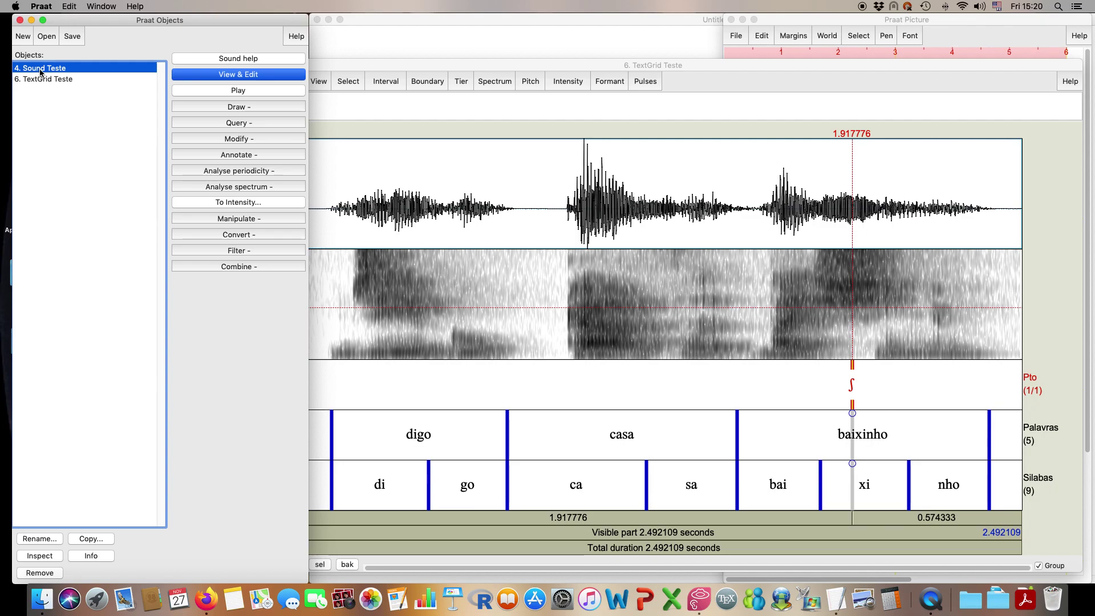
pyautogui.click(91, 555)
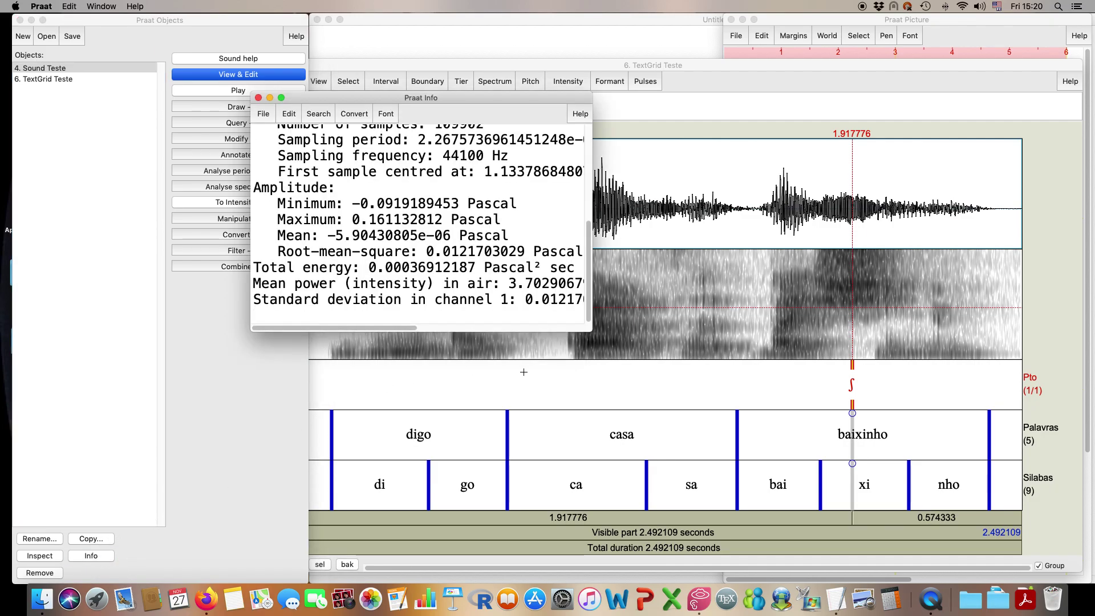
pyautogui.moveTo(592, 330); pyautogui.dragTo(823, 581)
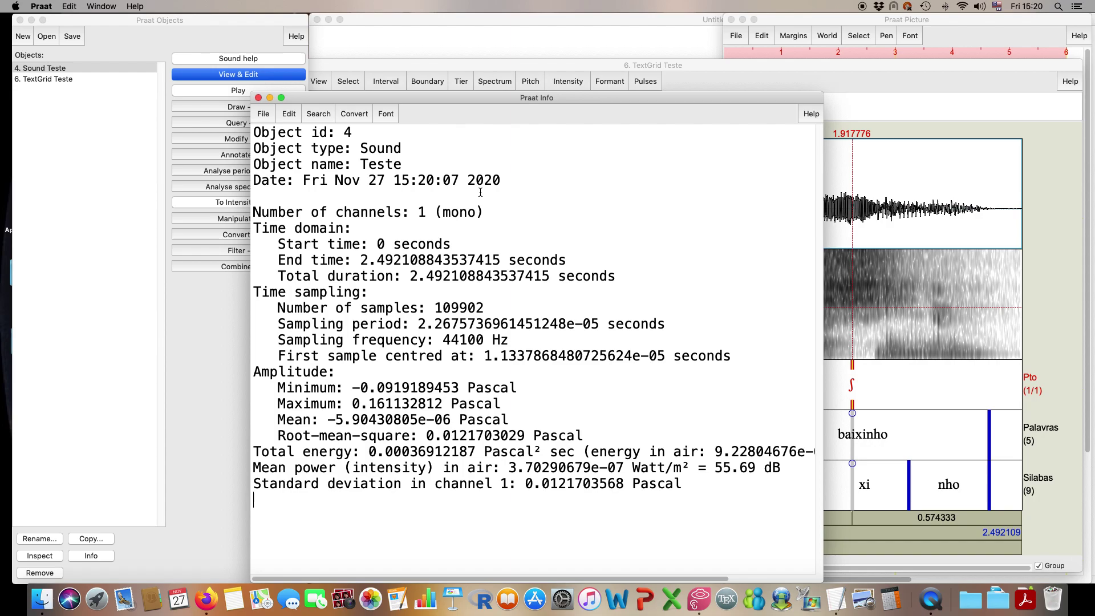
pyautogui.moveTo(505, 182); pyautogui.dragTo(243, 182)
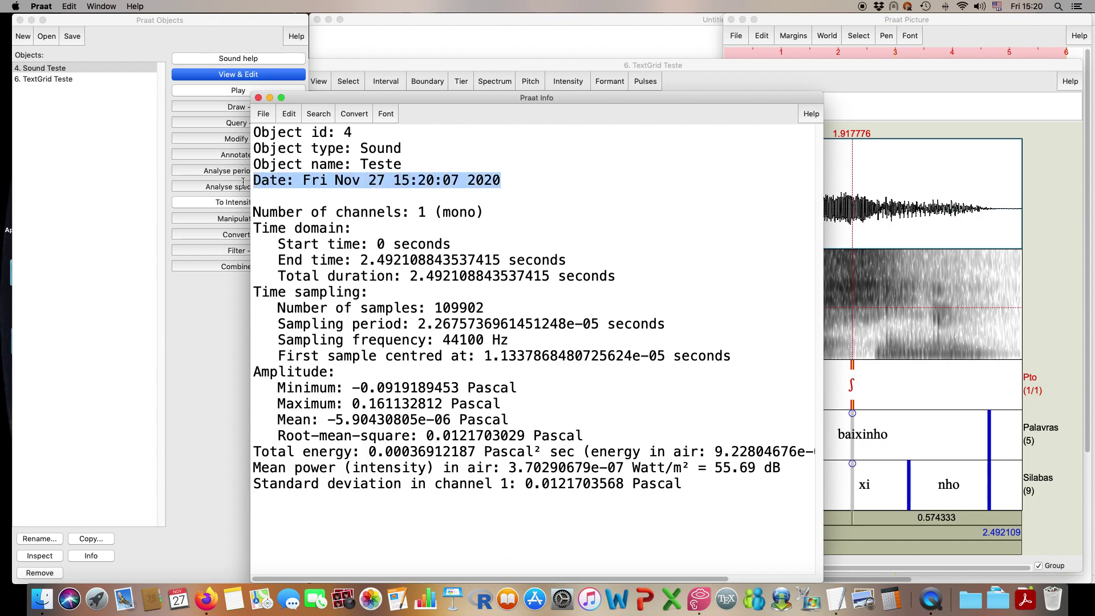
pyautogui.moveTo(484, 212); pyautogui.dragTo(242, 213)
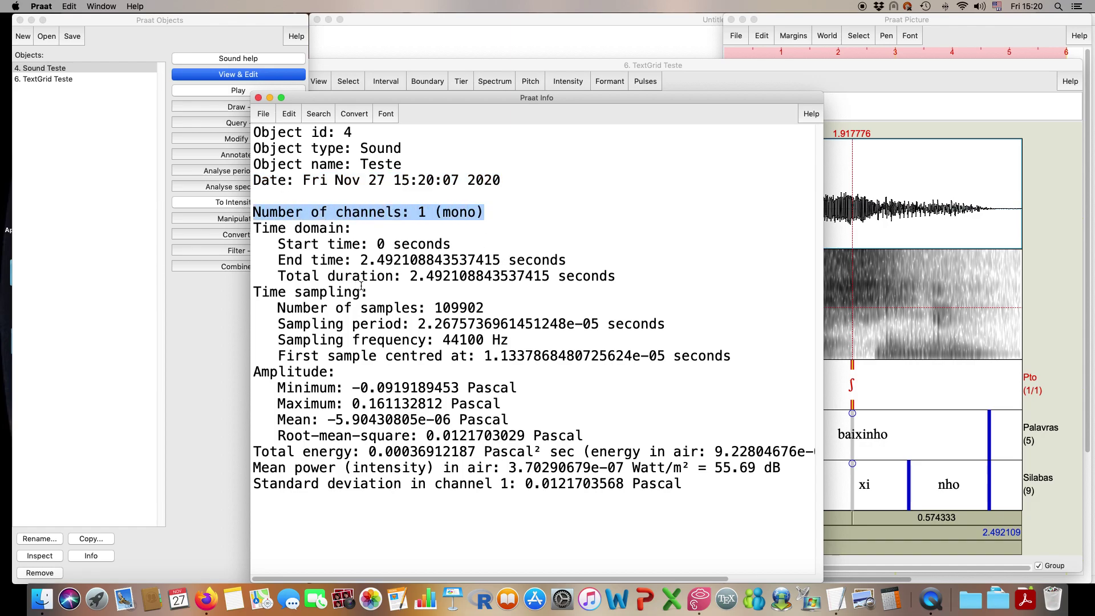
pyautogui.moveTo(452, 244); pyautogui.dragTo(244, 246)
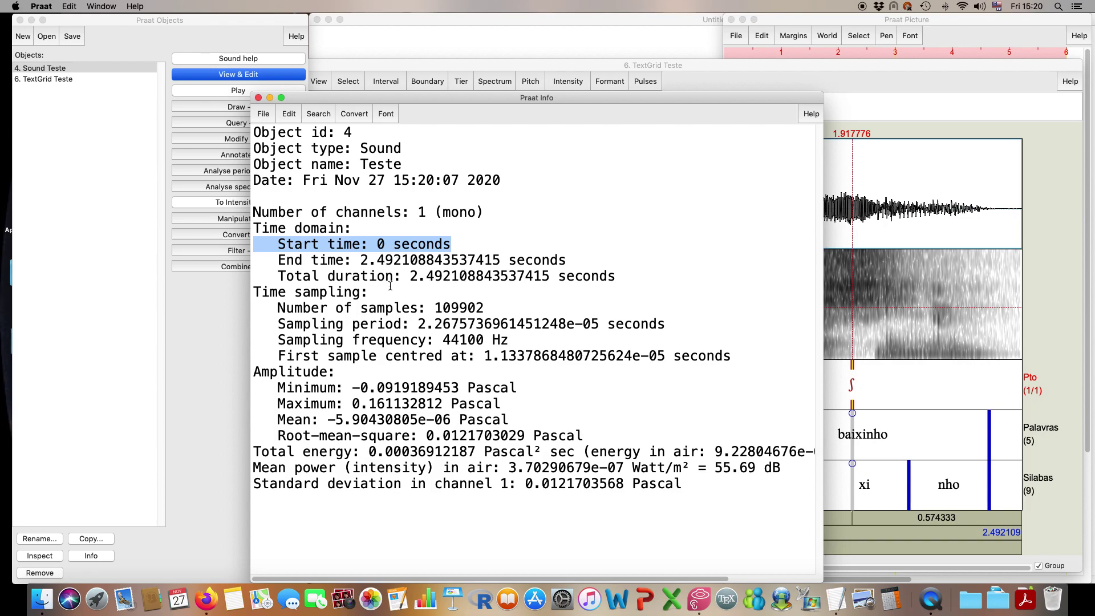
pyautogui.moveTo(485, 308); pyautogui.dragTo(273, 307)
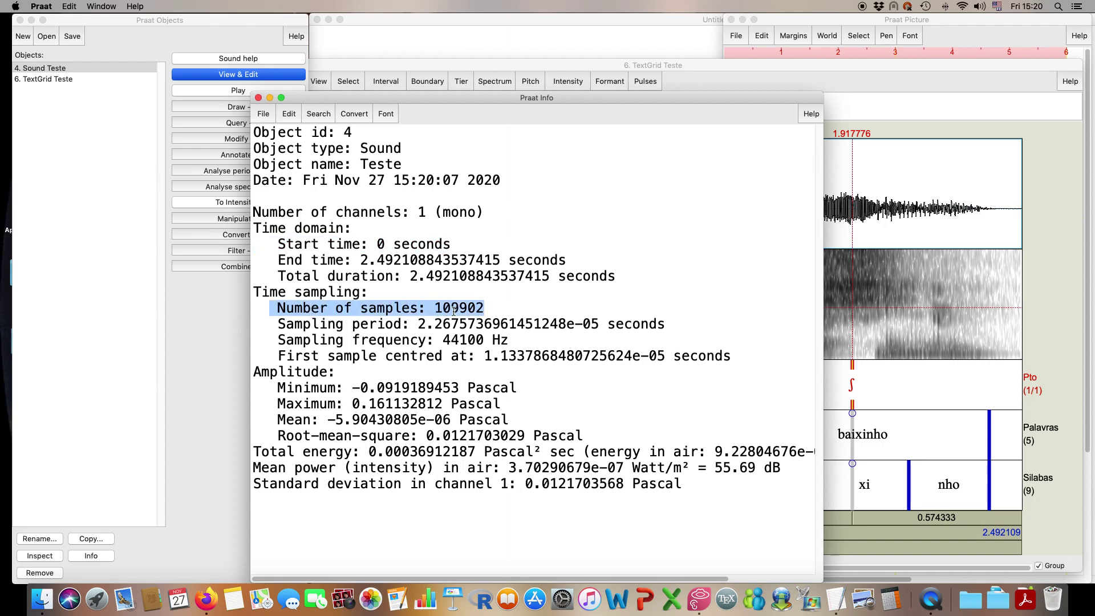
pyautogui.moveTo(522, 340); pyautogui.dragTo(247, 345)
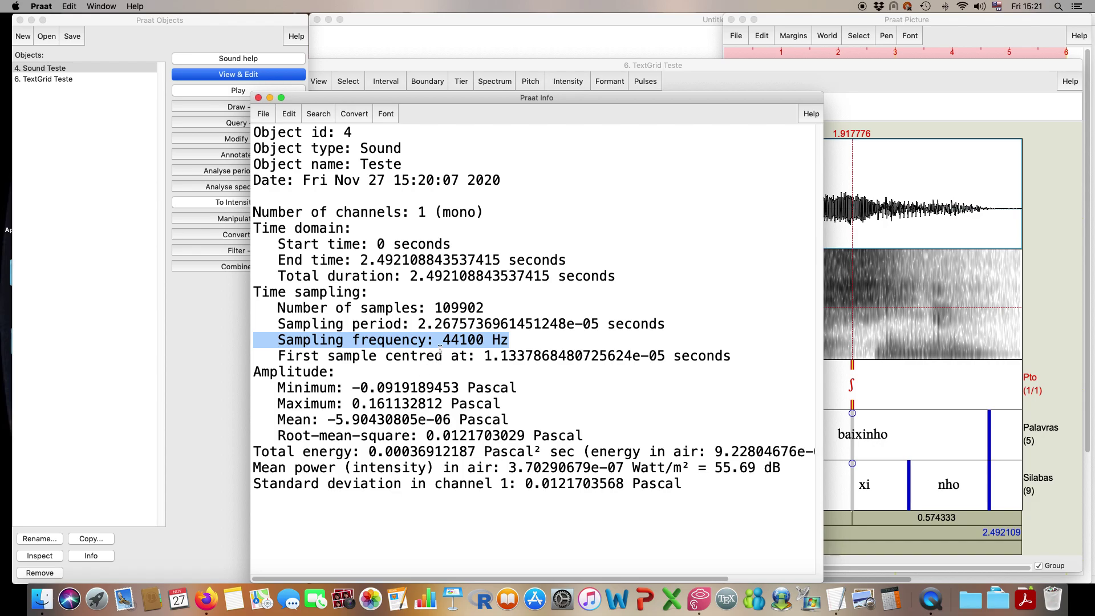
pyautogui.click(257, 98)
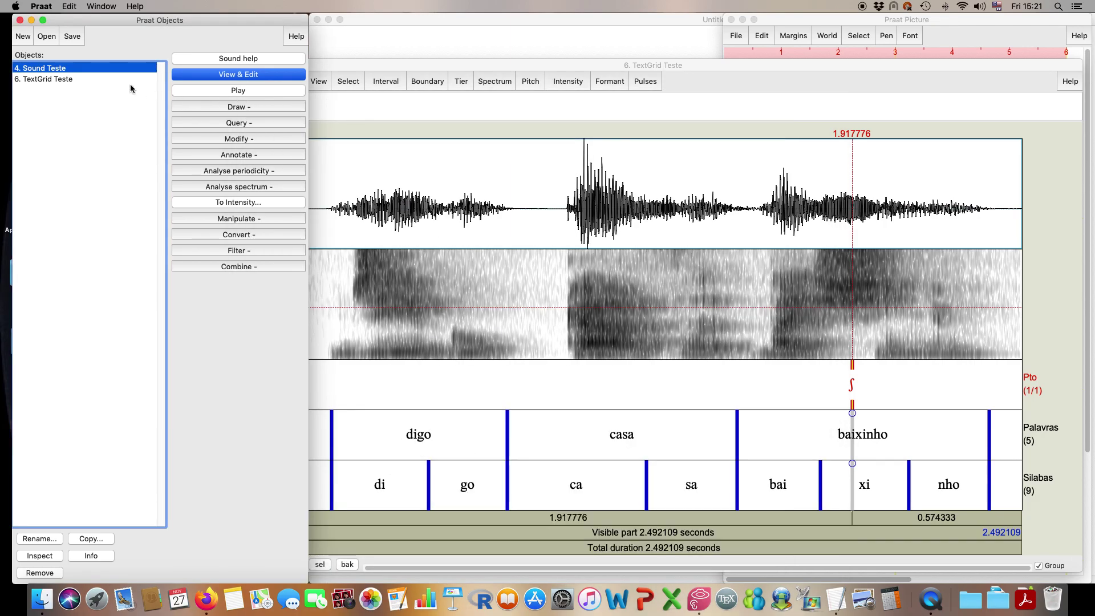
# Read Normal.TextGrid and Normal.wav from the DemoAula1 folder and open both objects together for viewing and editing.
pyautogui.click(48, 38)
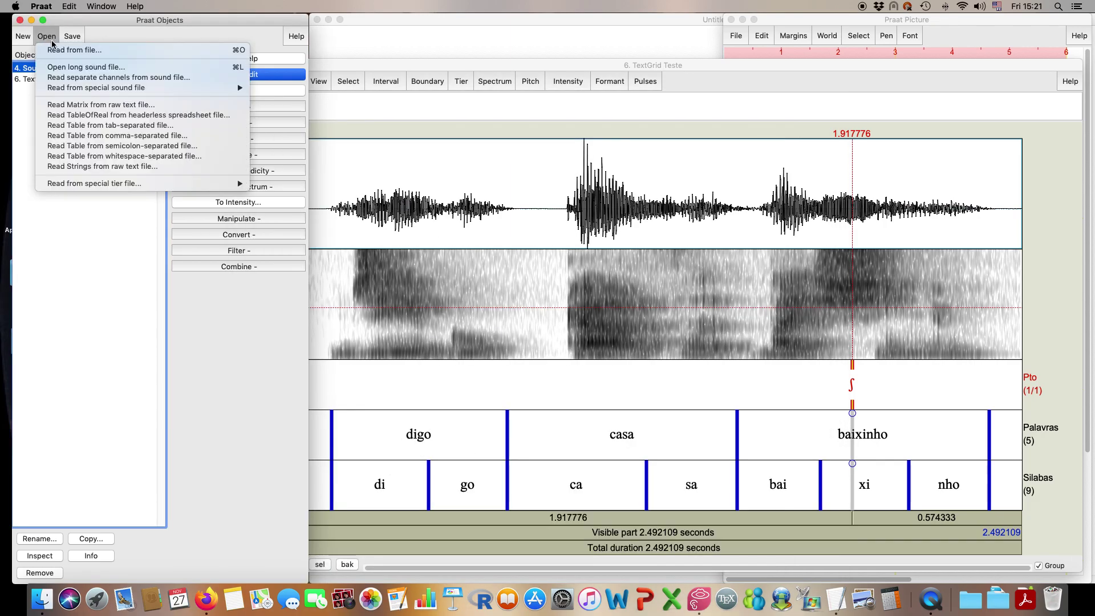
pyautogui.click(61, 245)
pyautogui.click(48, 39)
pyautogui.click(51, 49)
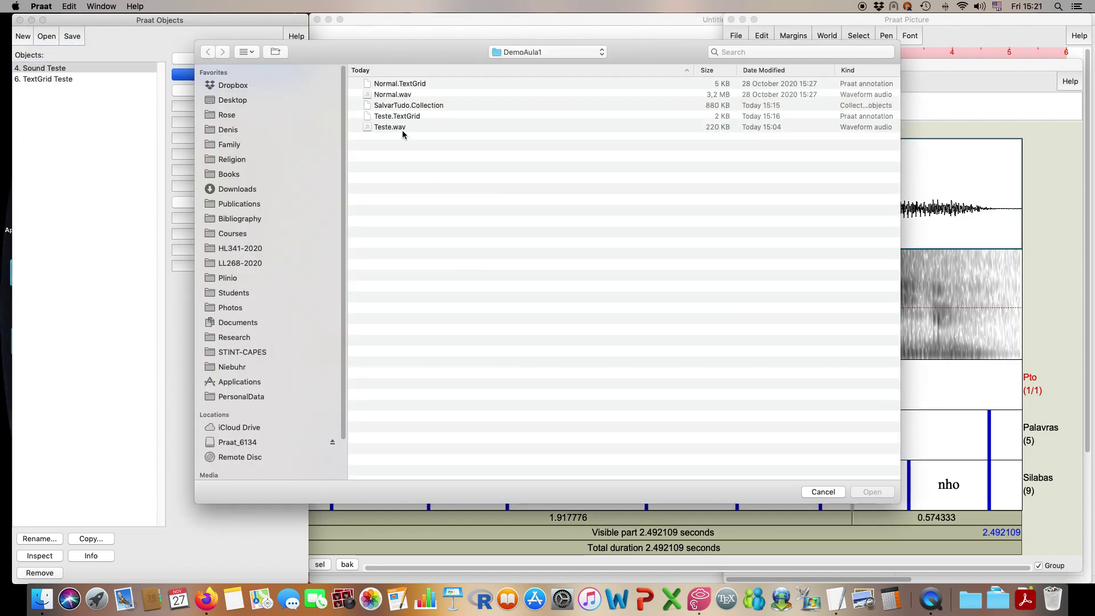
pyautogui.click(401, 97)
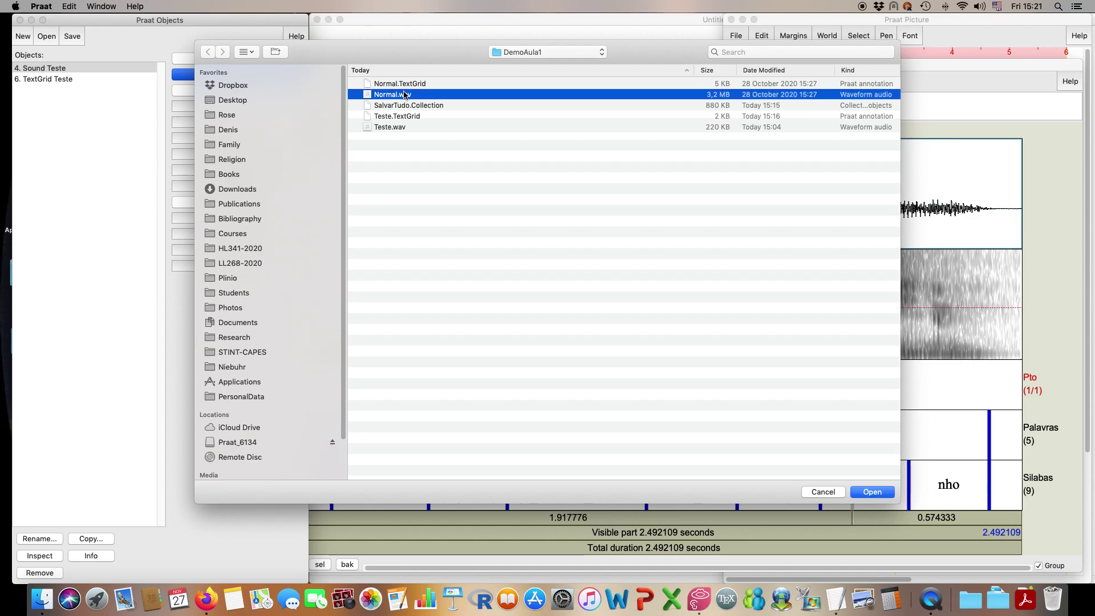
pyautogui.keyDown('super'); pyautogui.click(409, 85); pyautogui.keyUp('super')
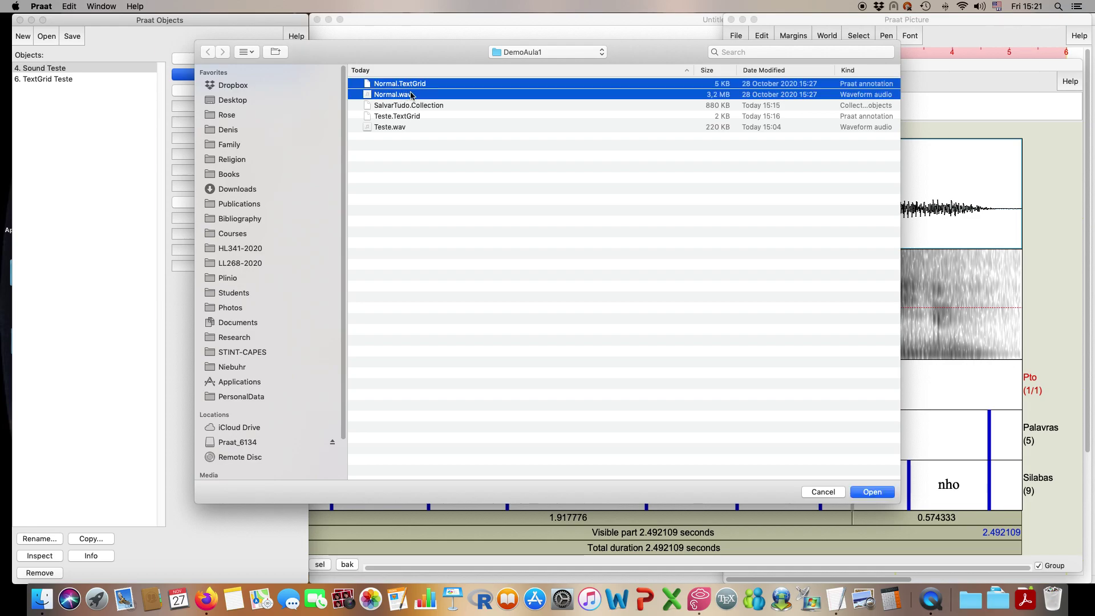
pyautogui.click(862, 493)
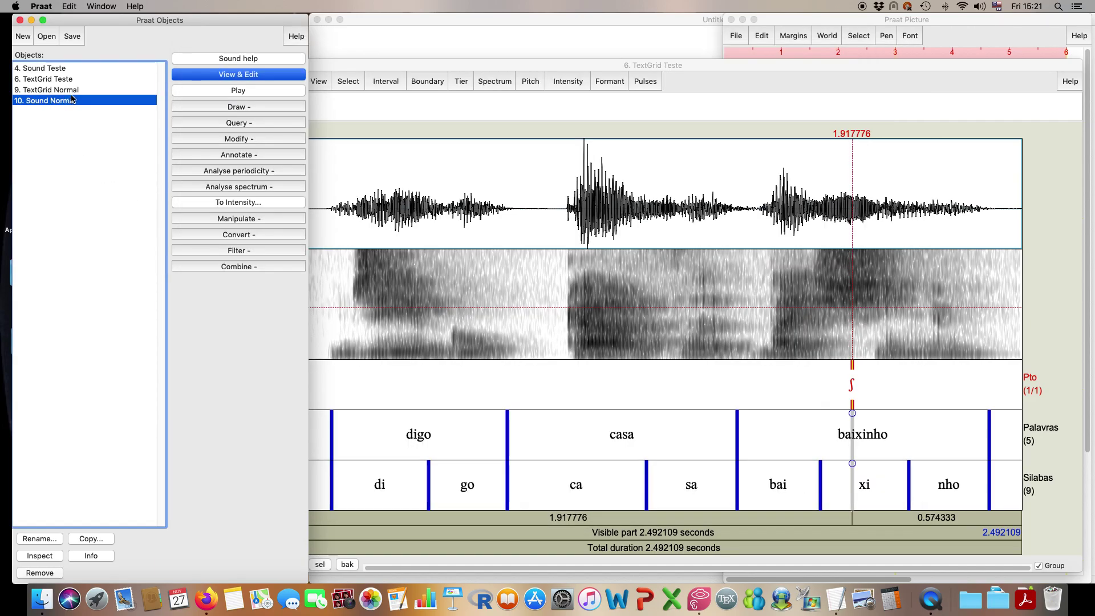
pyautogui.keyDown('shift'); pyautogui.click(63, 90); pyautogui.keyUp('shift')
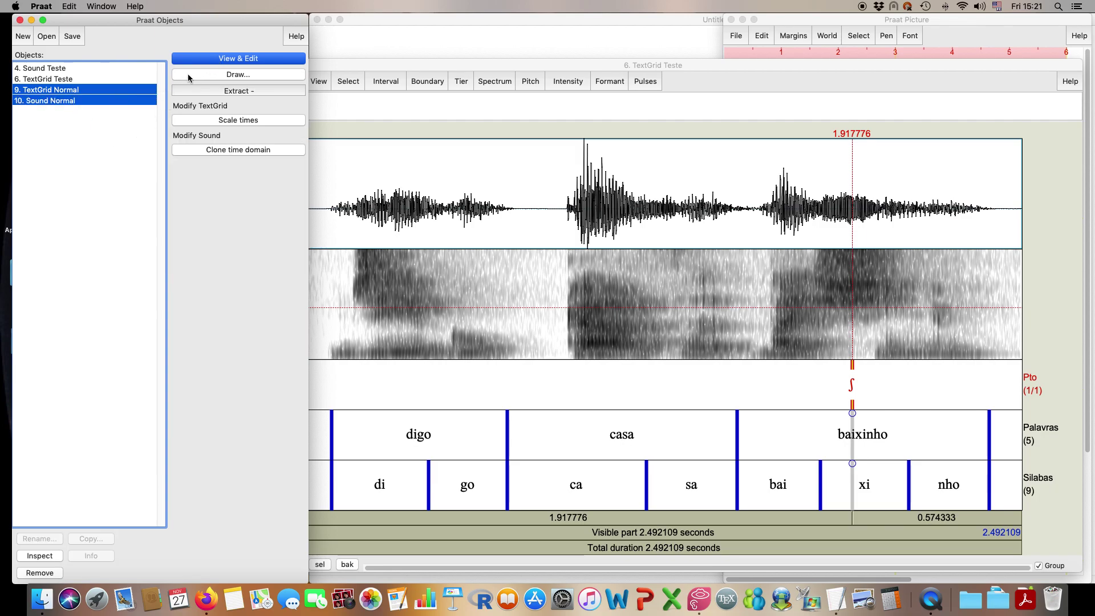
pyautogui.click(209, 60)
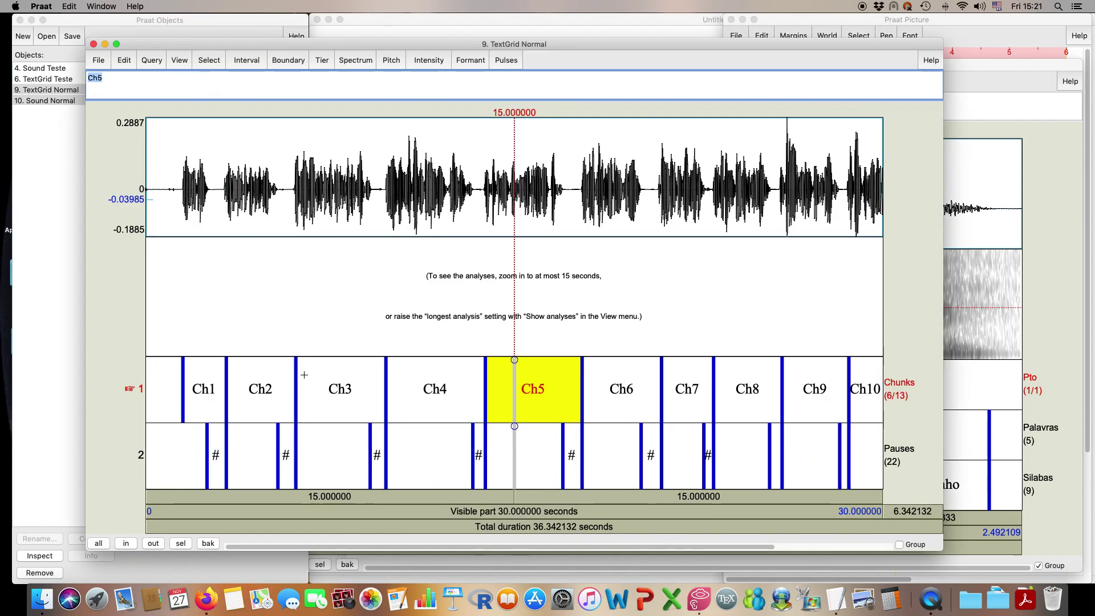
# Select the Ch1, Ch2 and Ch5 intervals in turn on the Chunks tier, and play Ch5 with the volume raised.
pyautogui.click(196, 413)
pyautogui.click(249, 411)
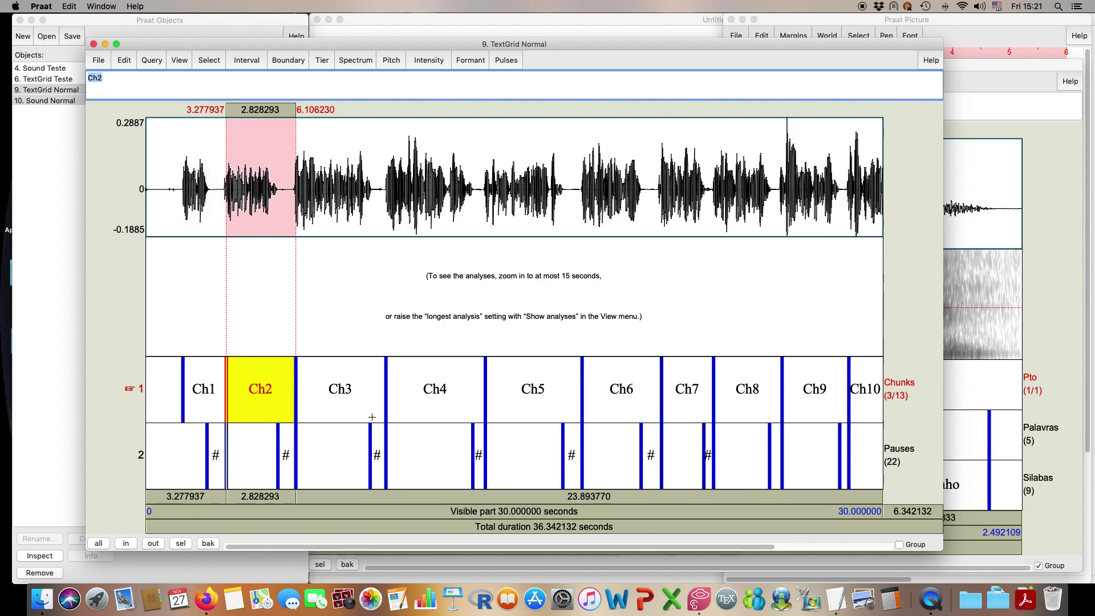
pyautogui.click(519, 417)
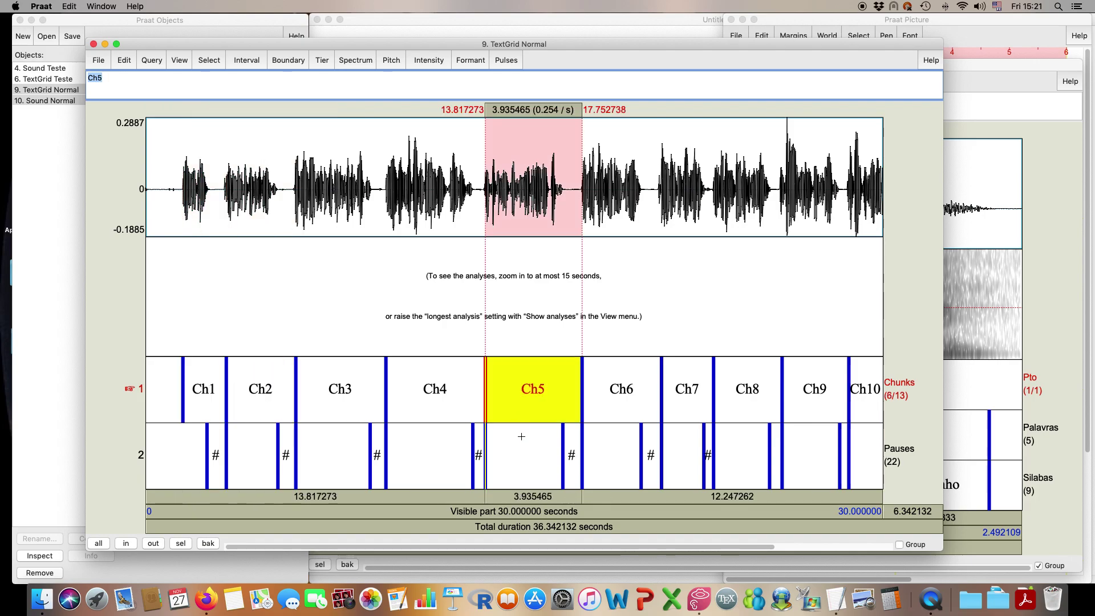
pyautogui.press('XF86AudioRaiseVolume')
pyautogui.click(502, 496)
# Inspect the # intervals on the Pauses tier that close chunks Ch3, Ch4 and Ch5.
pyautogui.click(568, 476)
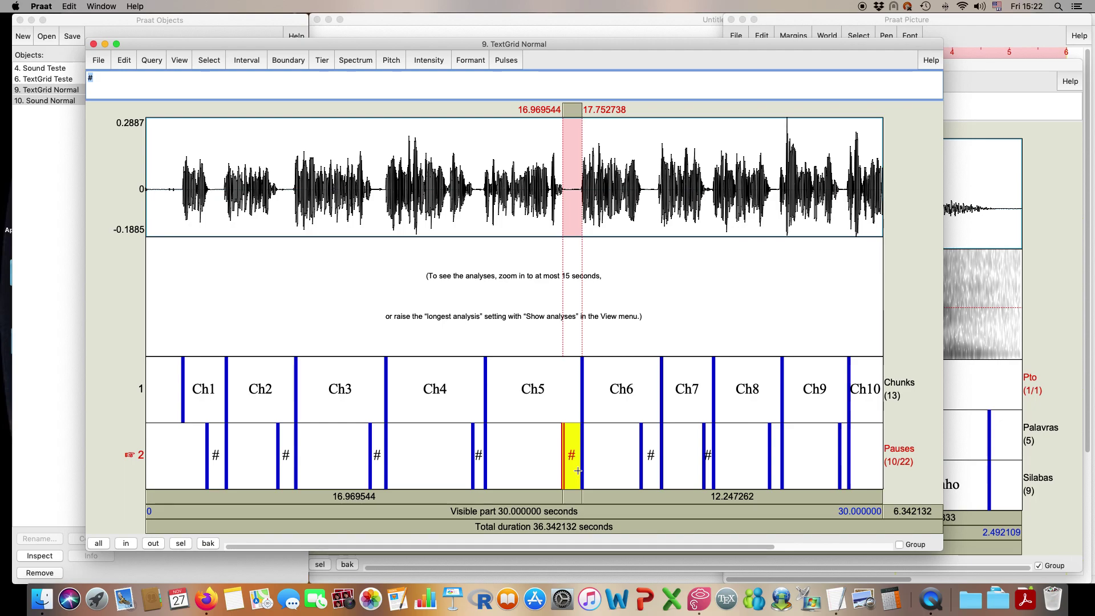
pyautogui.click(379, 456)
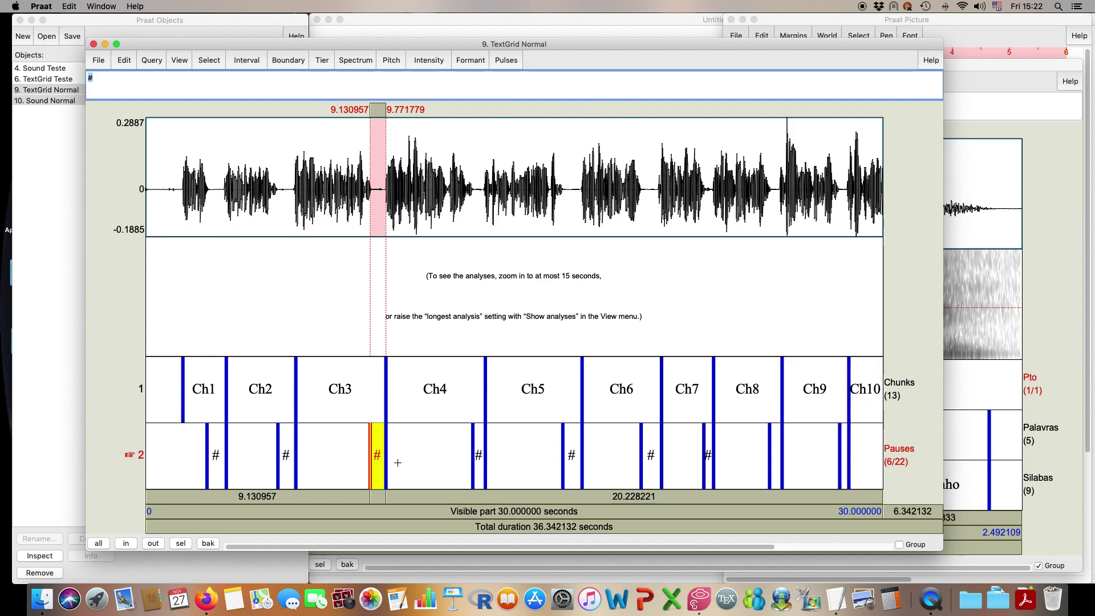
pyautogui.click(477, 472)
pyautogui.click(568, 479)
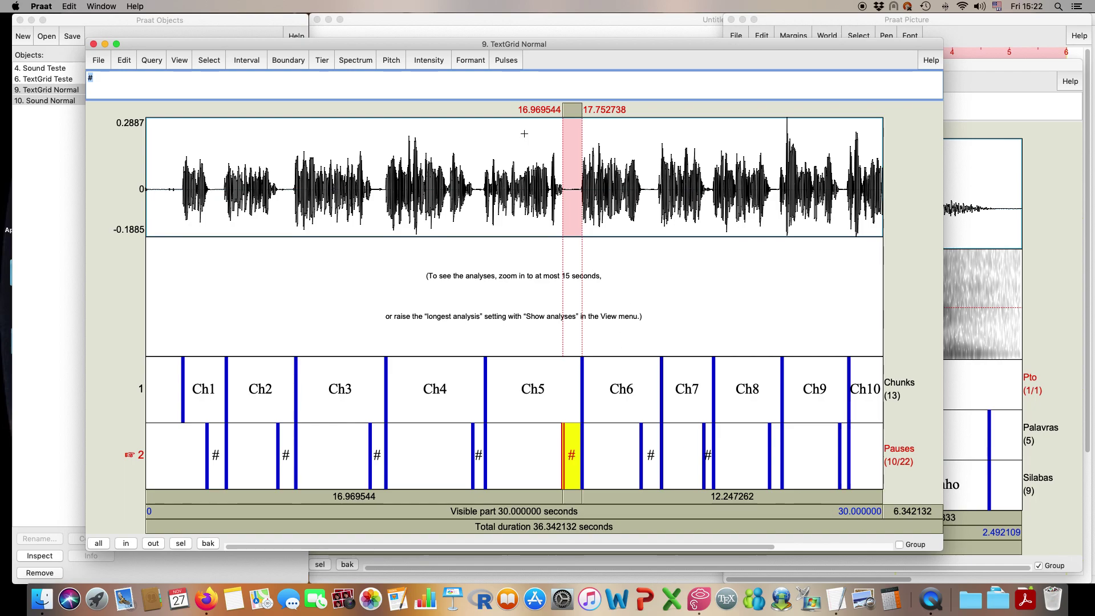
# Select the waveform from about 13.55 s to 17.52 s around chunk Ch5, and show the whole recording.
pyautogui.moveTo(401, 47); pyautogui.dragTo(428, 22)
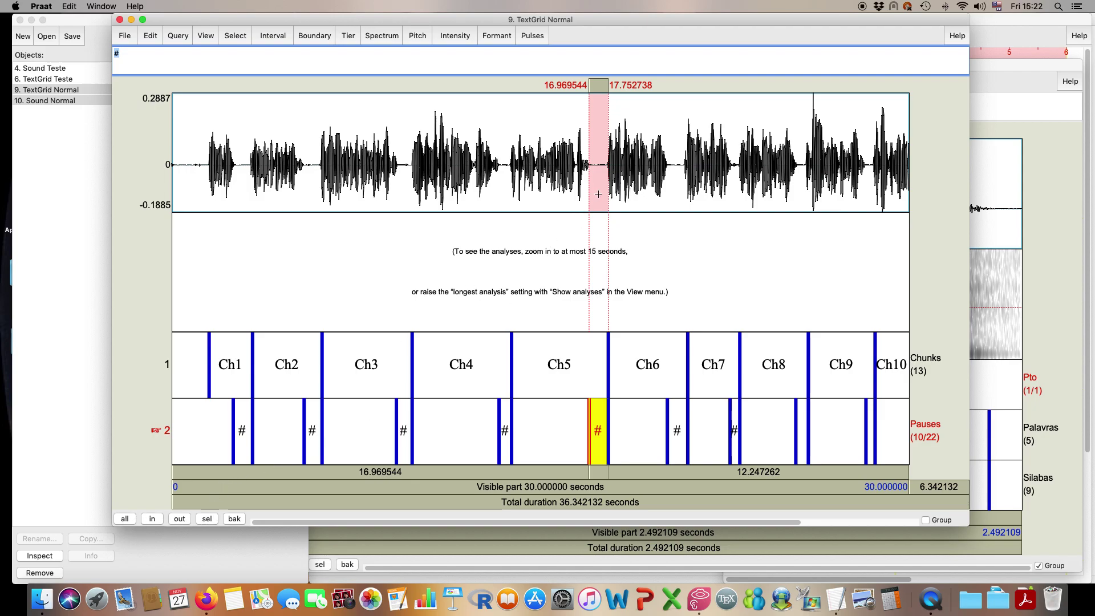
pyautogui.moveTo(505, 207); pyautogui.dragTo(603, 214)
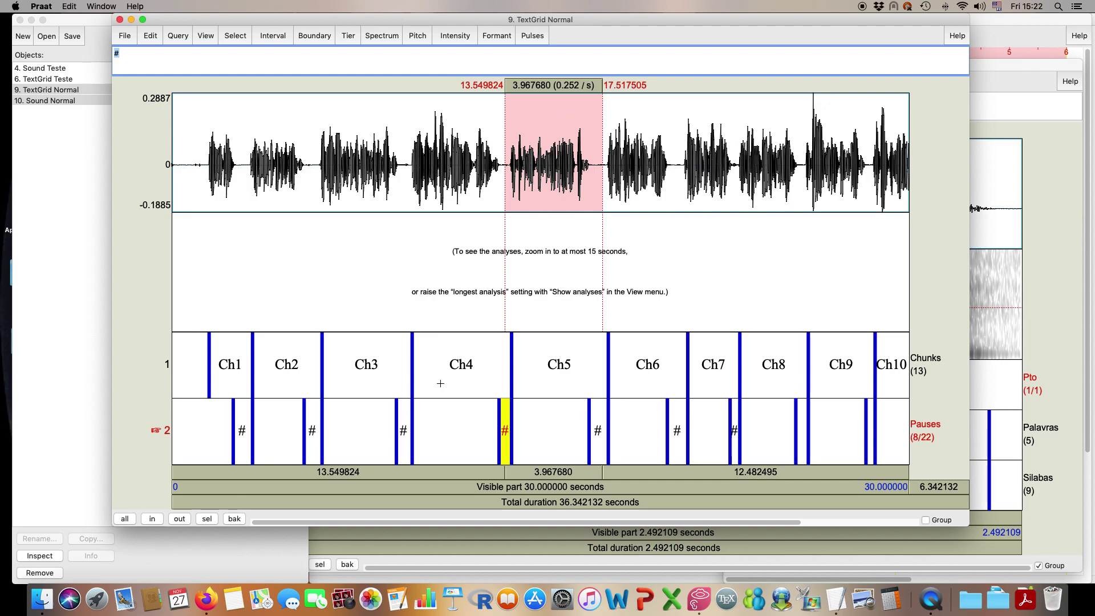
pyautogui.click(125, 519)
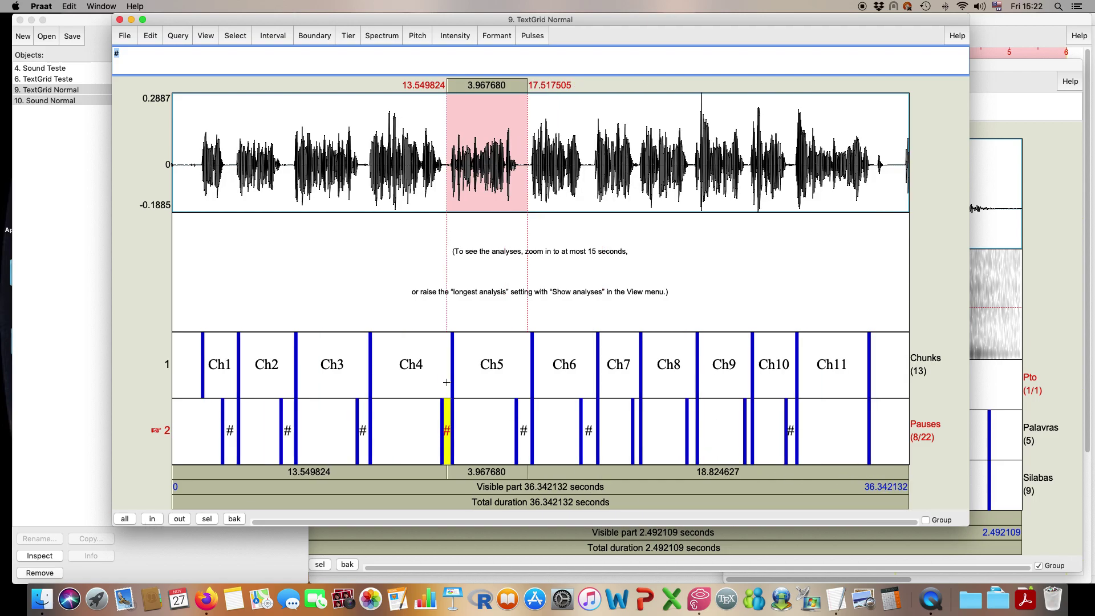
# Select the Ch4 interval on the Chunks tier, play it and lower the volume.
pyautogui.click(428, 379)
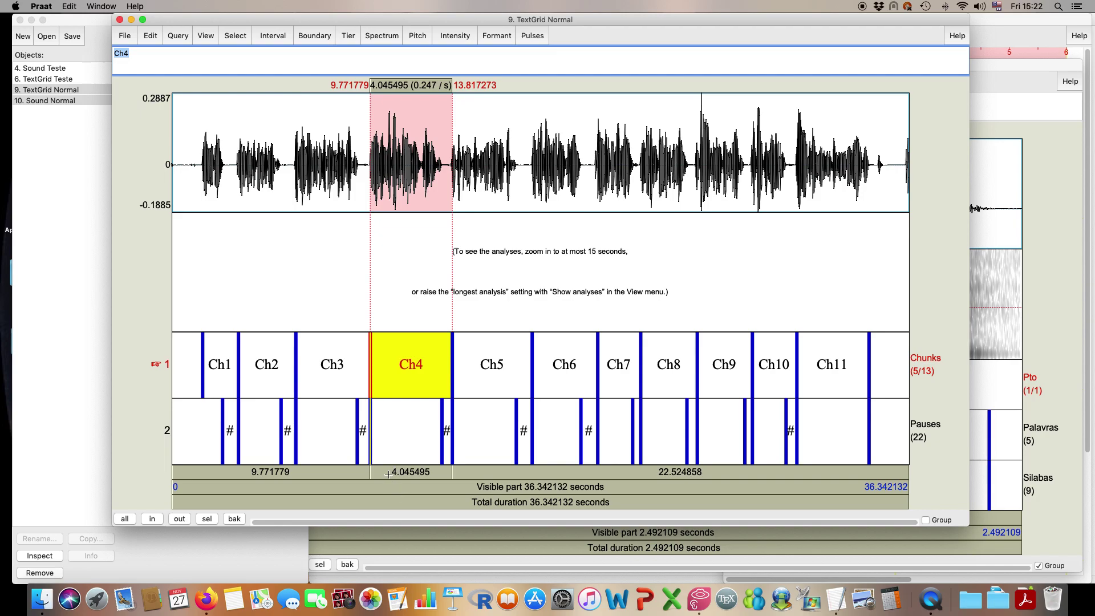
pyautogui.click(431, 476)
pyautogui.press('XF86AudioLowerVolume')
pyautogui.press('XF86AudioLowerVolume')
pyautogui.press('XF86AudioLowerVolume')
# Examine chunk Ch4 and its spectrogram at selection zoom, closer in and further out towards Ch5, and close the TextGrid Normal editor.
pyautogui.click(207, 519)
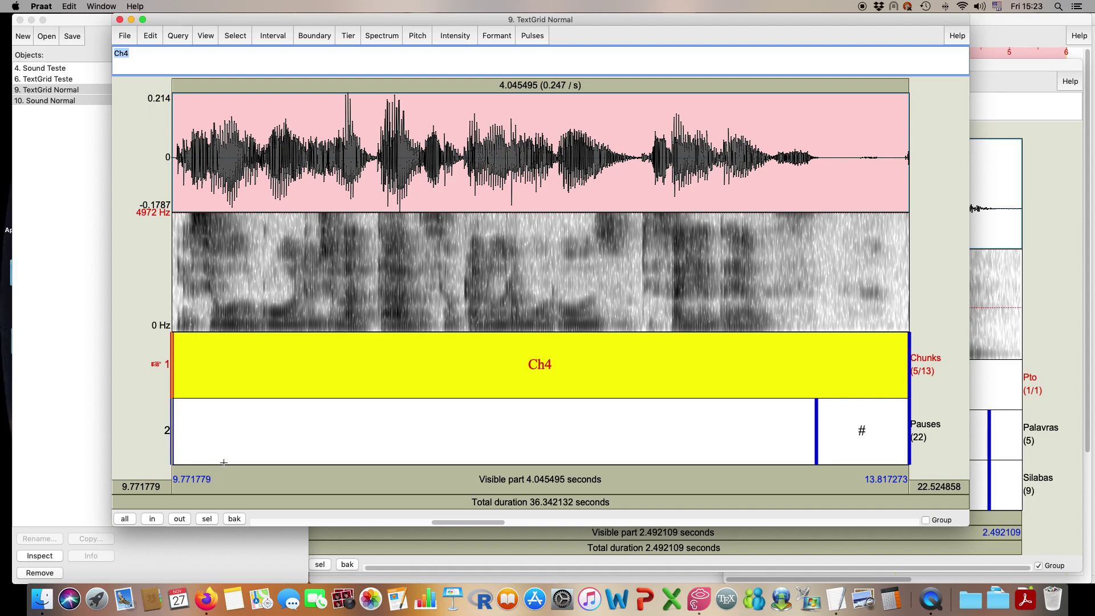
pyautogui.click(152, 519)
pyautogui.click(152, 519)
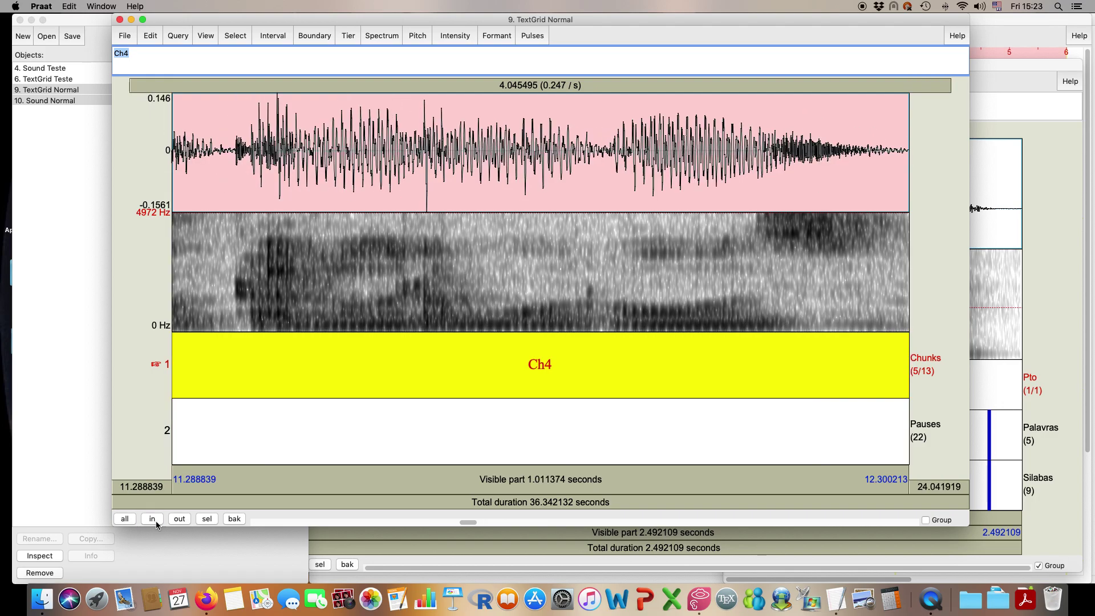
pyautogui.click(177, 519)
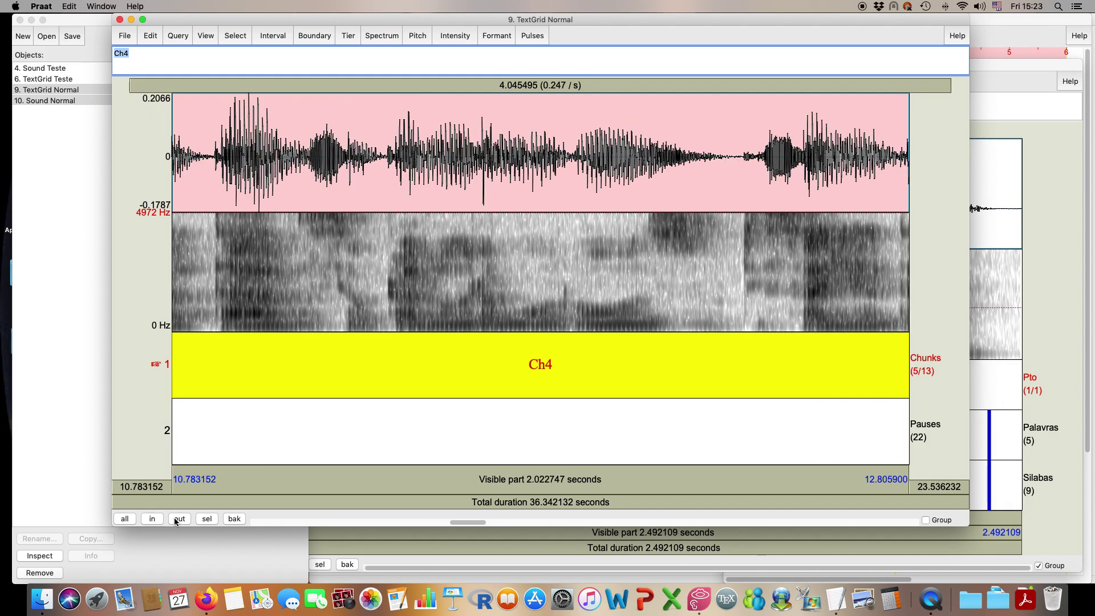
pyautogui.click(177, 519)
pyautogui.click(176, 520)
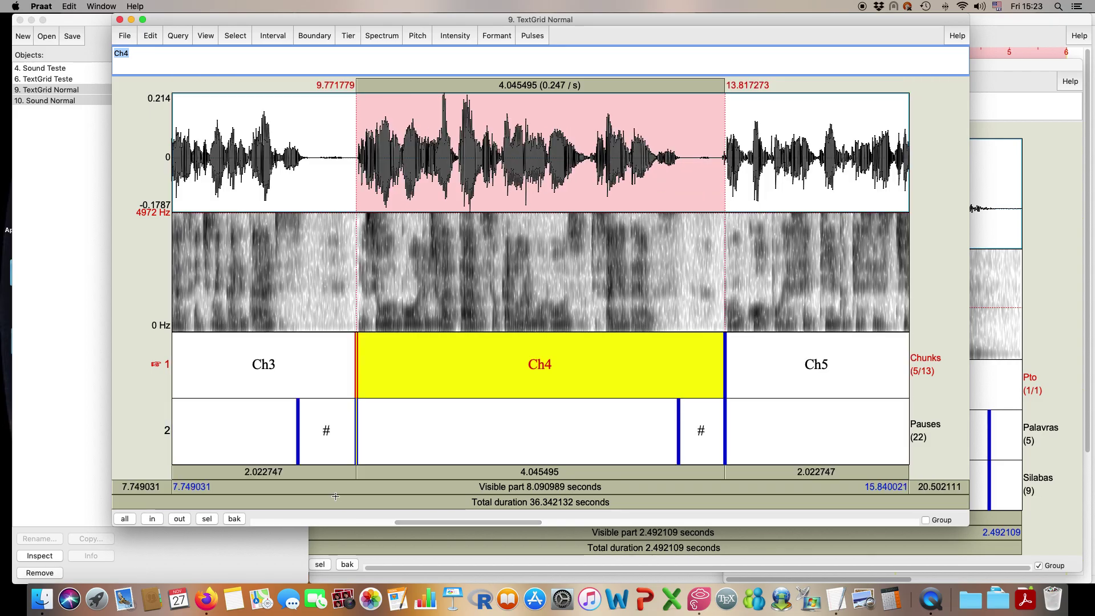
pyautogui.moveTo(401, 523); pyautogui.dragTo(430, 521)
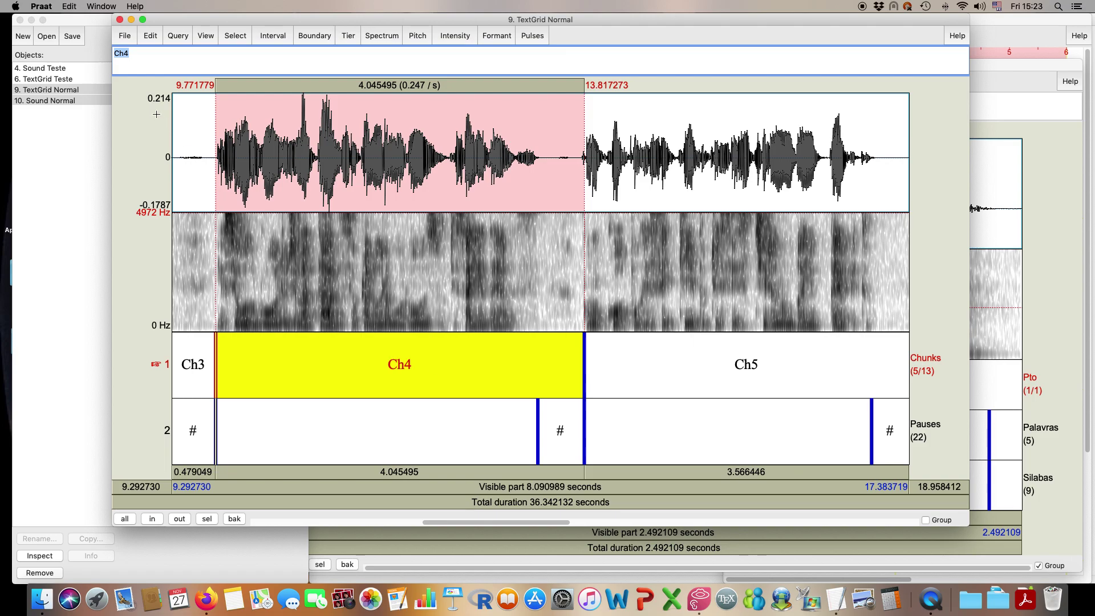
pyautogui.click(119, 20)
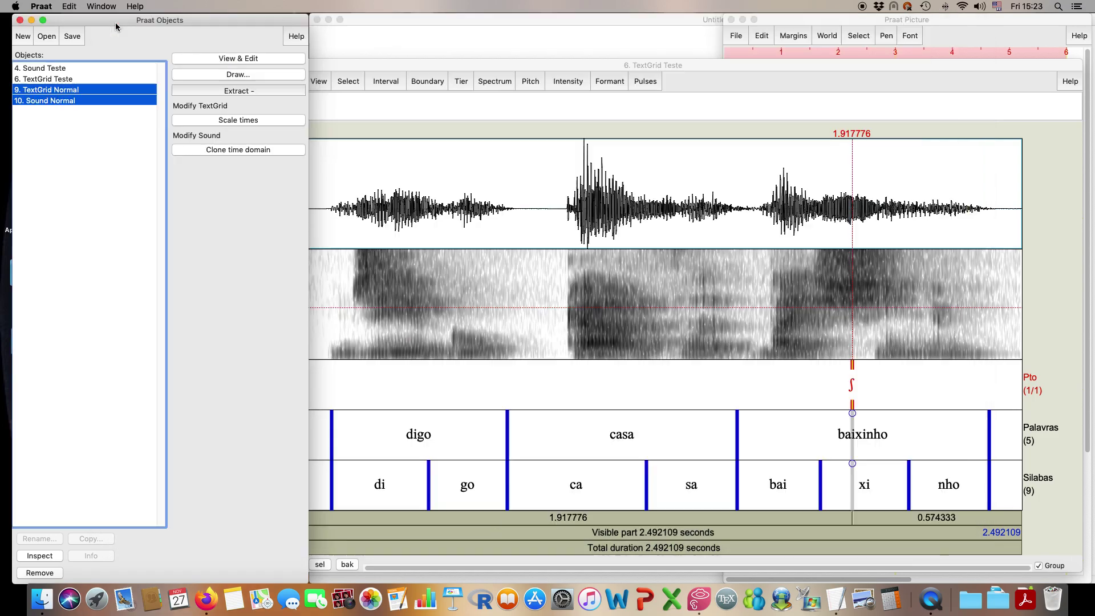
# Check the sampling frequency in the information on the Sound Normal object, and close the information window.
pyautogui.click(73, 101)
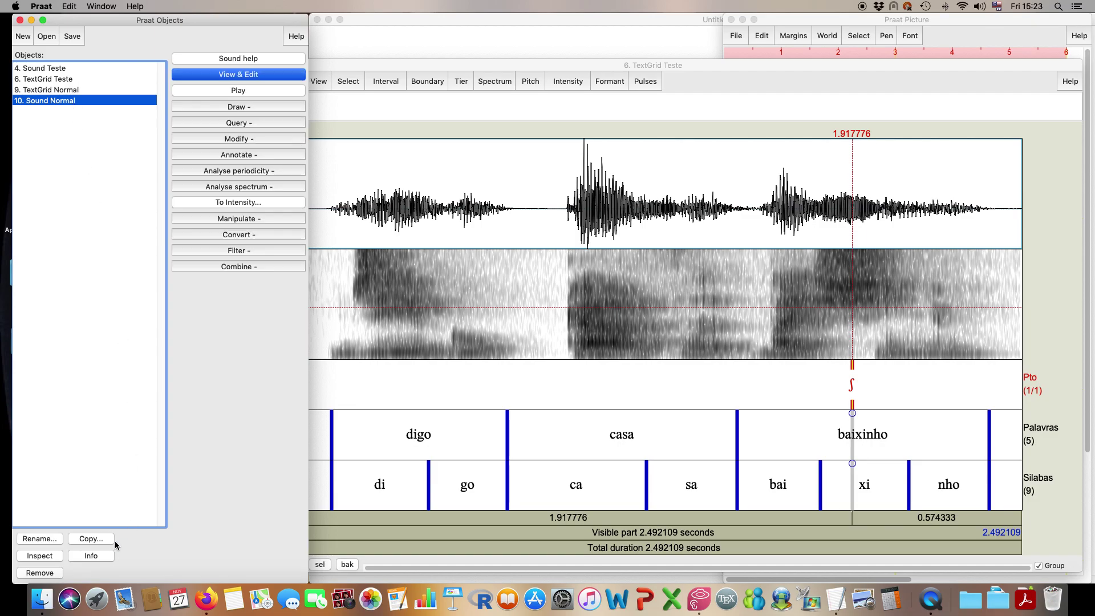
pyautogui.click(95, 555)
pyautogui.moveTo(569, 340); pyautogui.dragTo(301, 337)
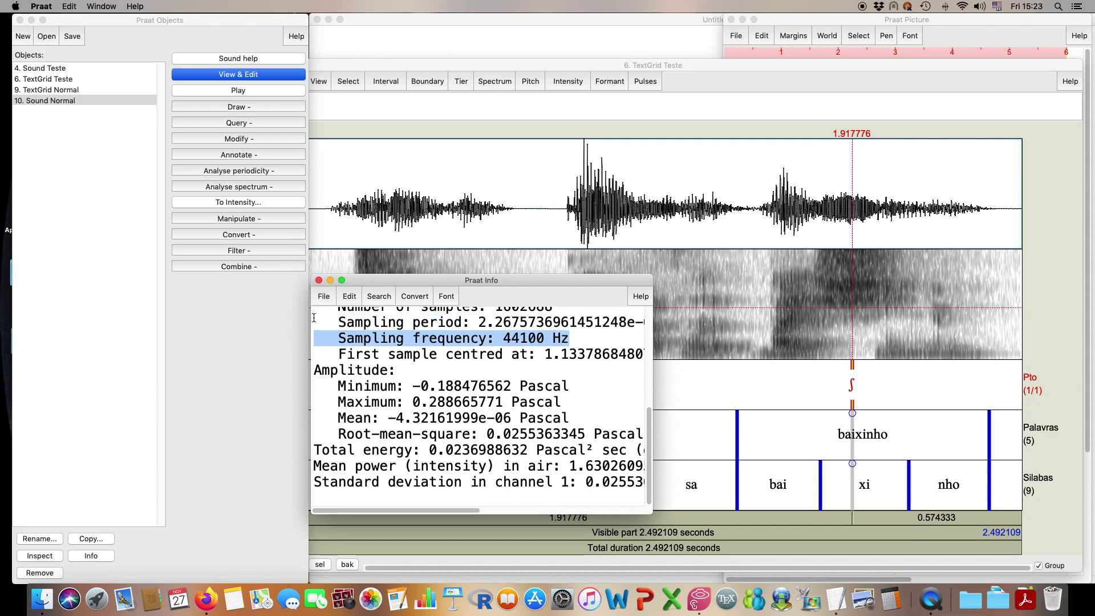
pyautogui.click(318, 280)
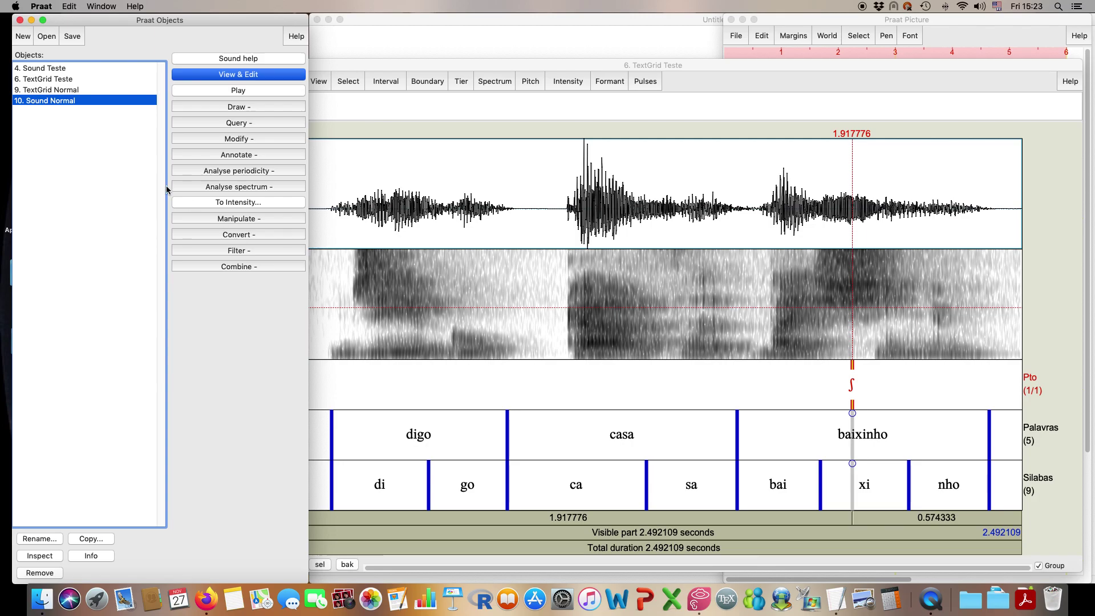
# Resample the Sound Normal object to a sampling frequency of 10000 Hz with a precision of 50 samples.
pyautogui.click(236, 235)
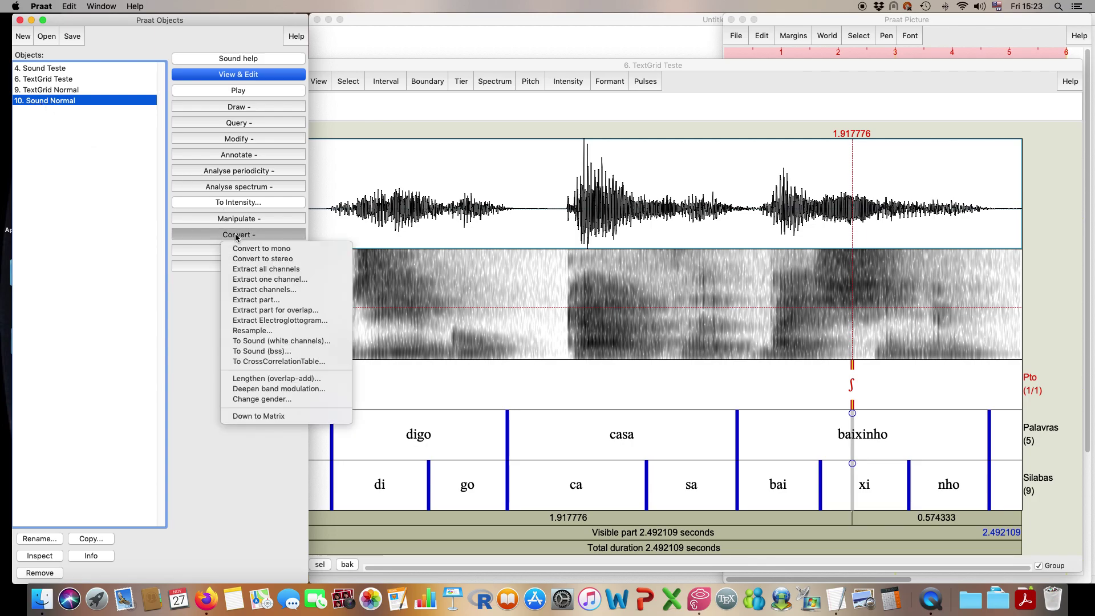
pyautogui.click(264, 336)
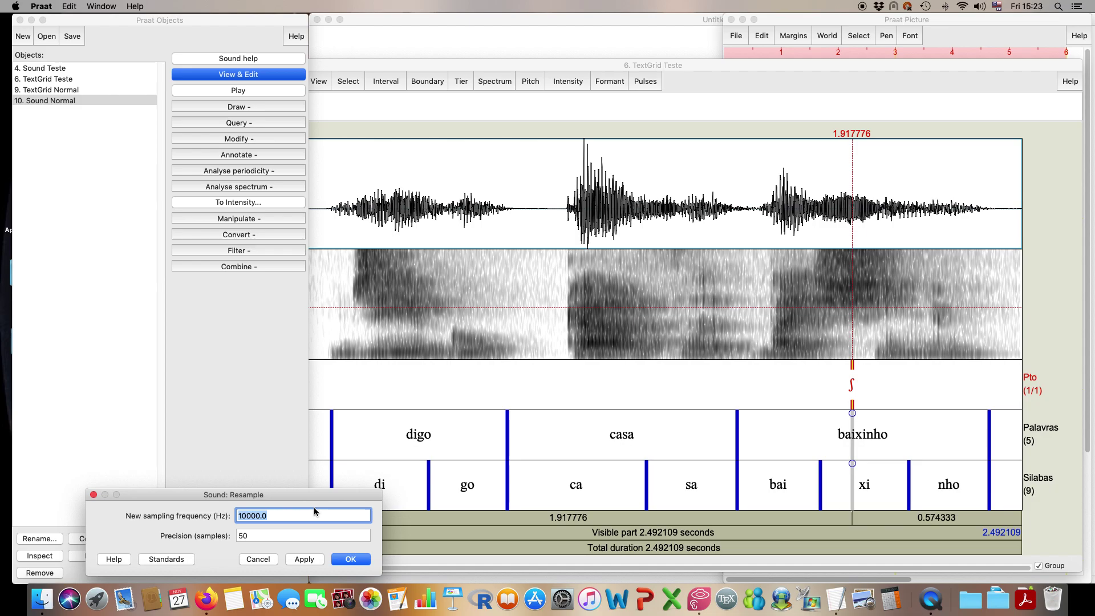
pyautogui.moveTo(322, 495); pyautogui.dragTo(624, 250)
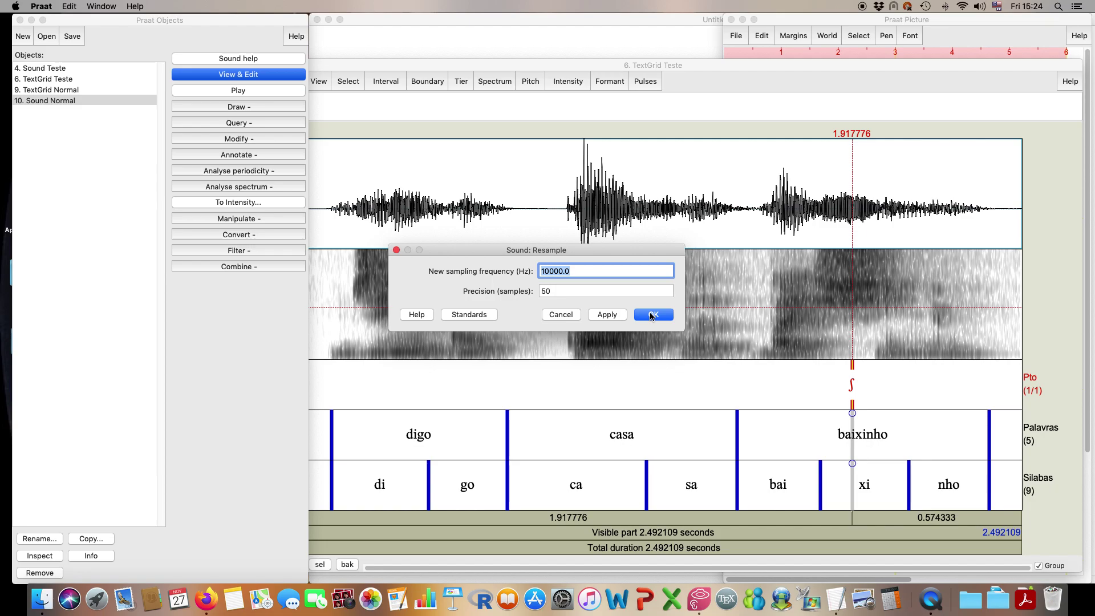
pyautogui.press('Tab')
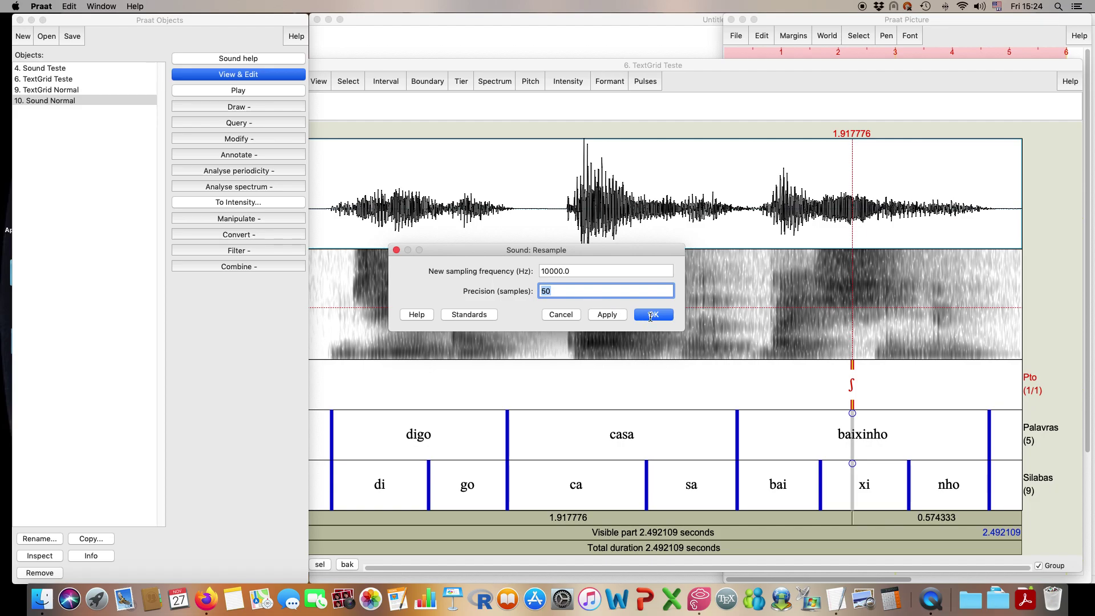
pyautogui.click(651, 317)
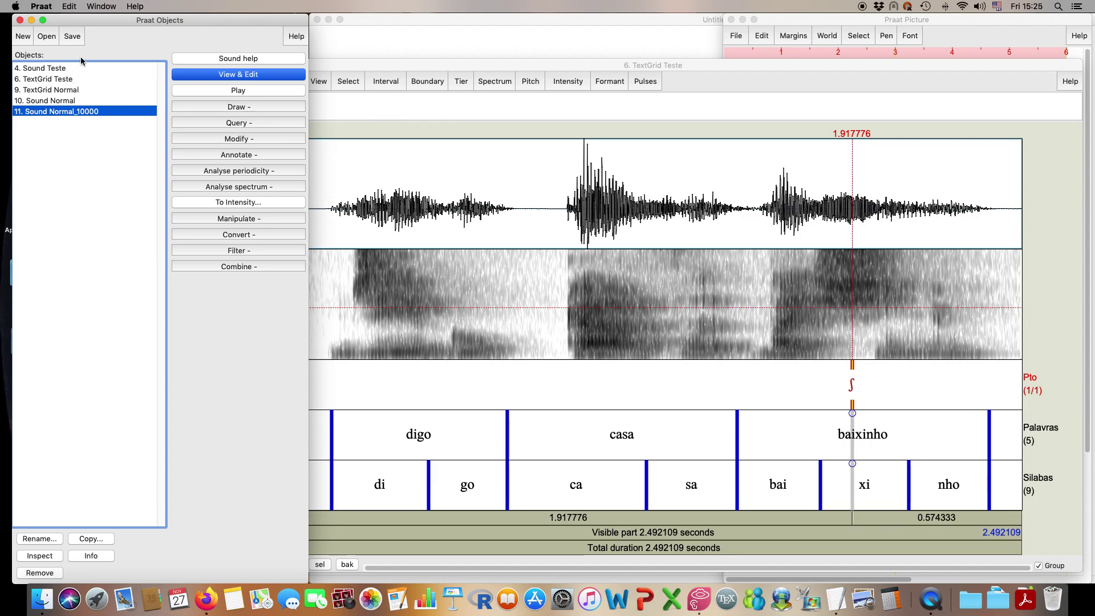
# Save the resampled sound as the WAV file Normal_10000.wav in the DemoAula1 folder.
pyautogui.click(79, 37)
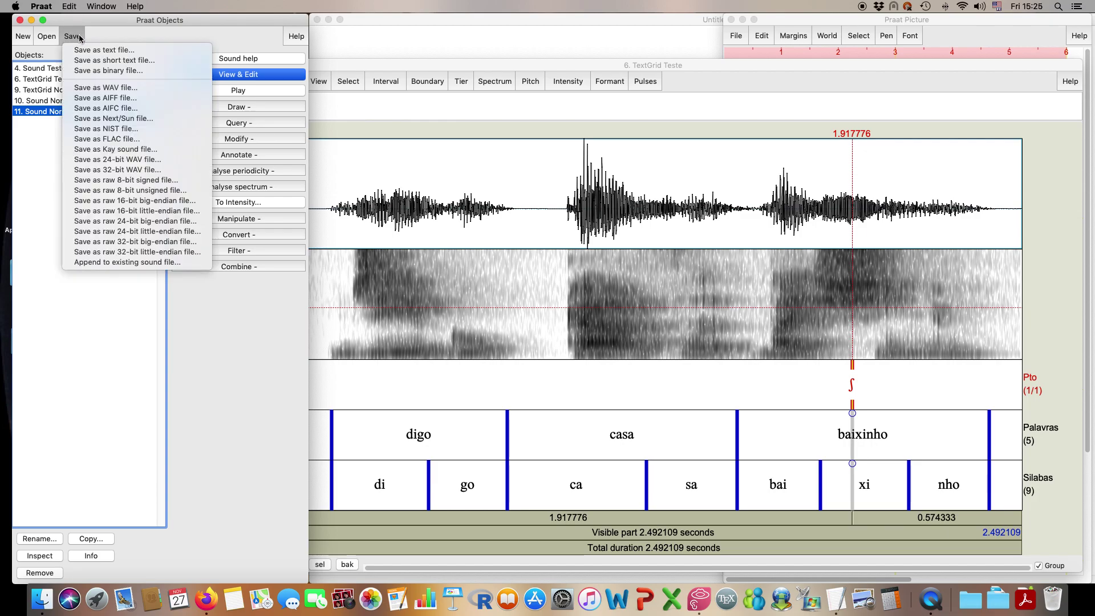
pyautogui.click(93, 88)
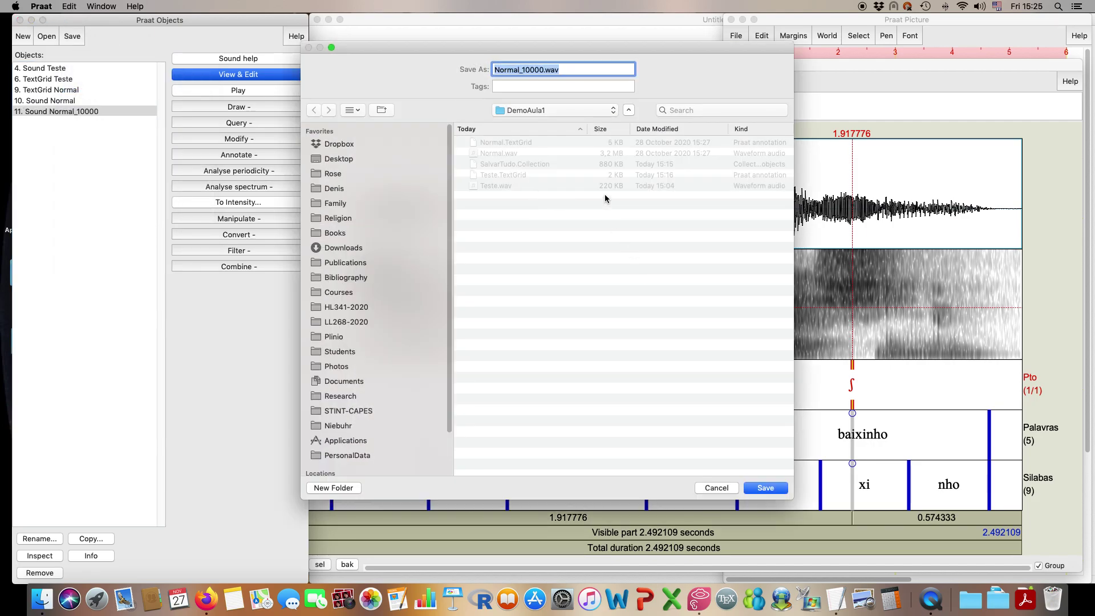
pyautogui.click(760, 489)
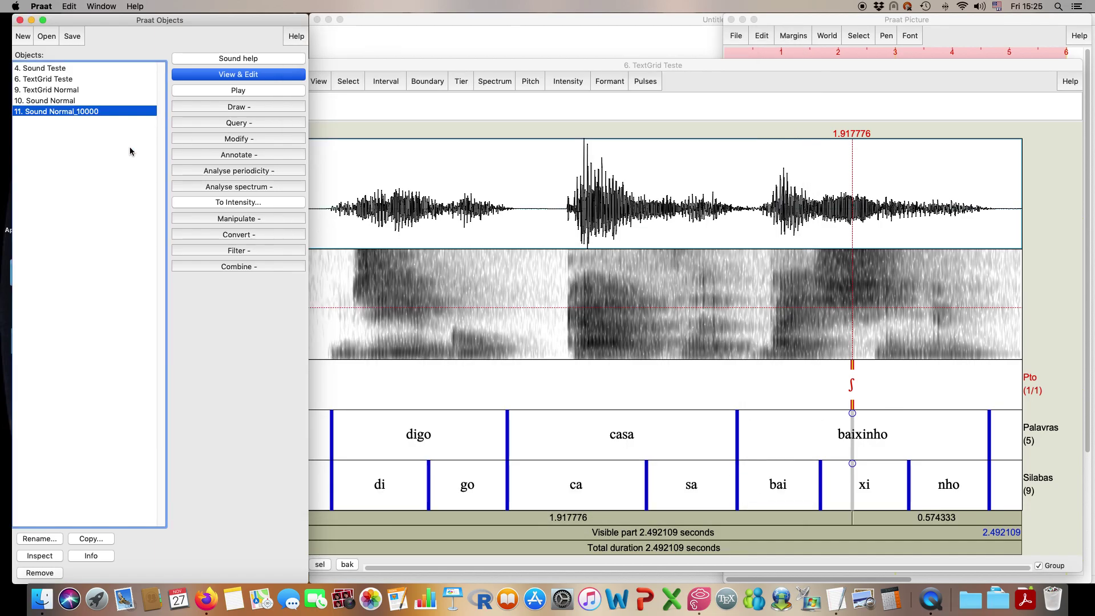
# Check the sampling frequency in the information on the Sound Normal_10000 object, and close the information window.
pyautogui.click(102, 555)
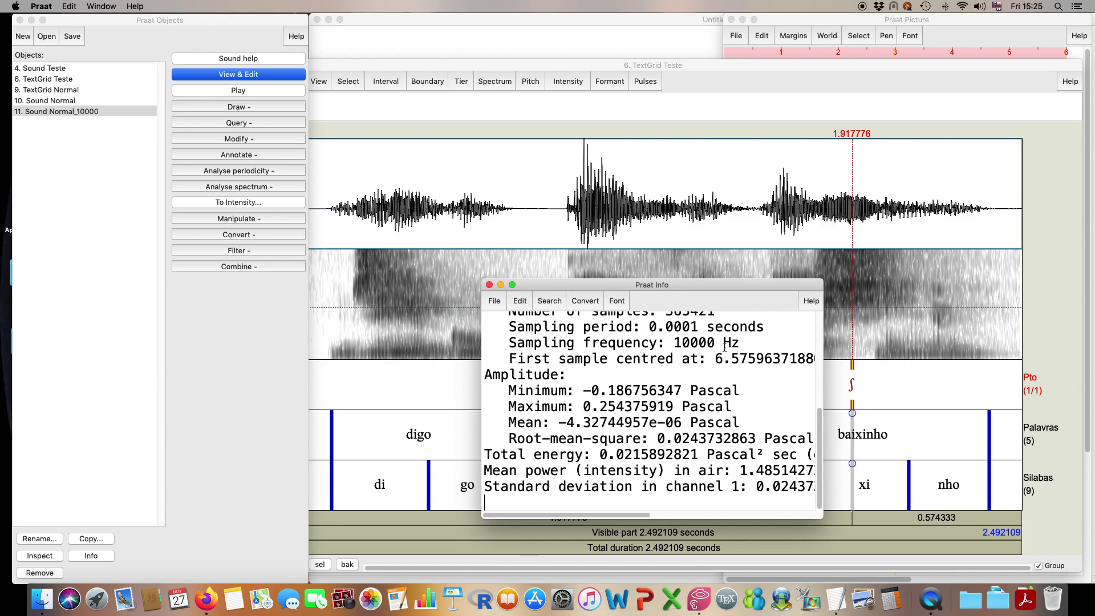
pyautogui.moveTo(749, 346); pyautogui.dragTo(467, 341)
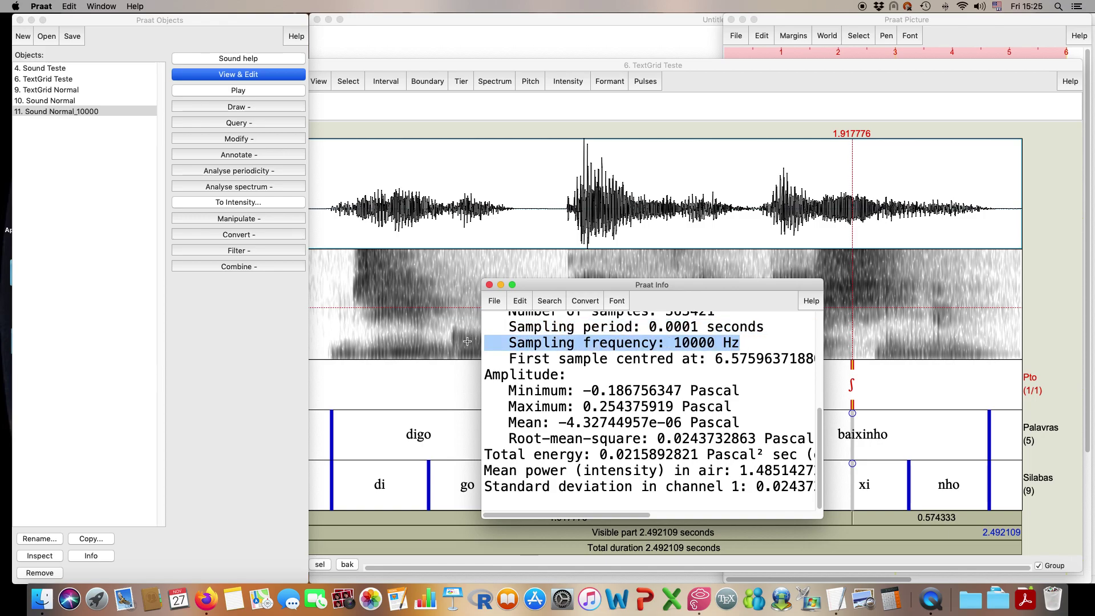
pyautogui.click(489, 285)
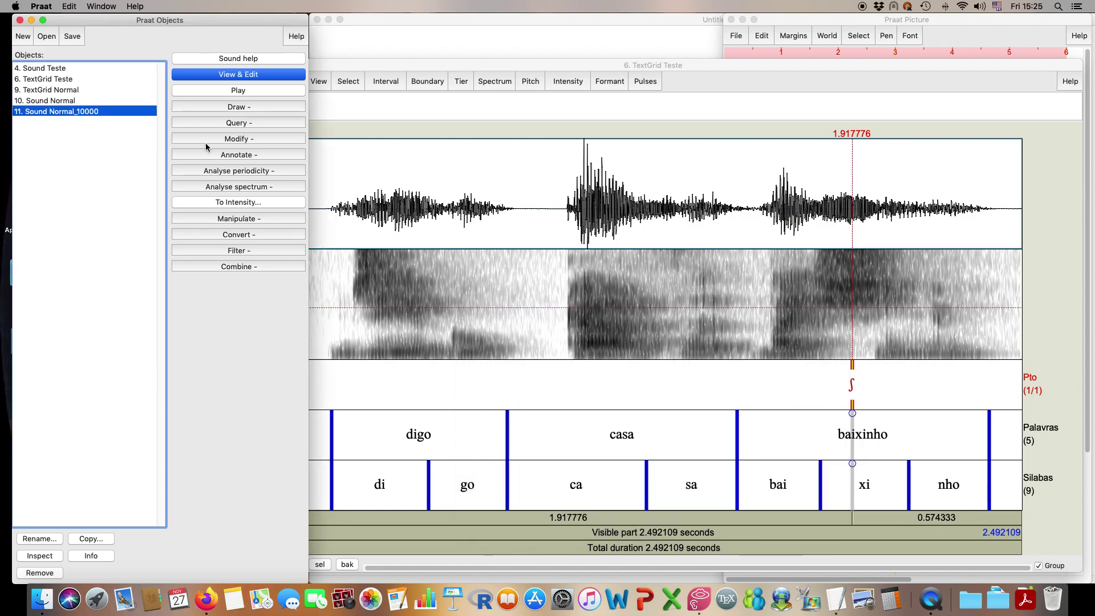
# Select both Normal sounds together, reduce the selection to Sound Normal_10000, and close the TextGrid Teste editor.
pyautogui.keyDown('shift'); pyautogui.click(77, 103); pyautogui.keyUp('shift')
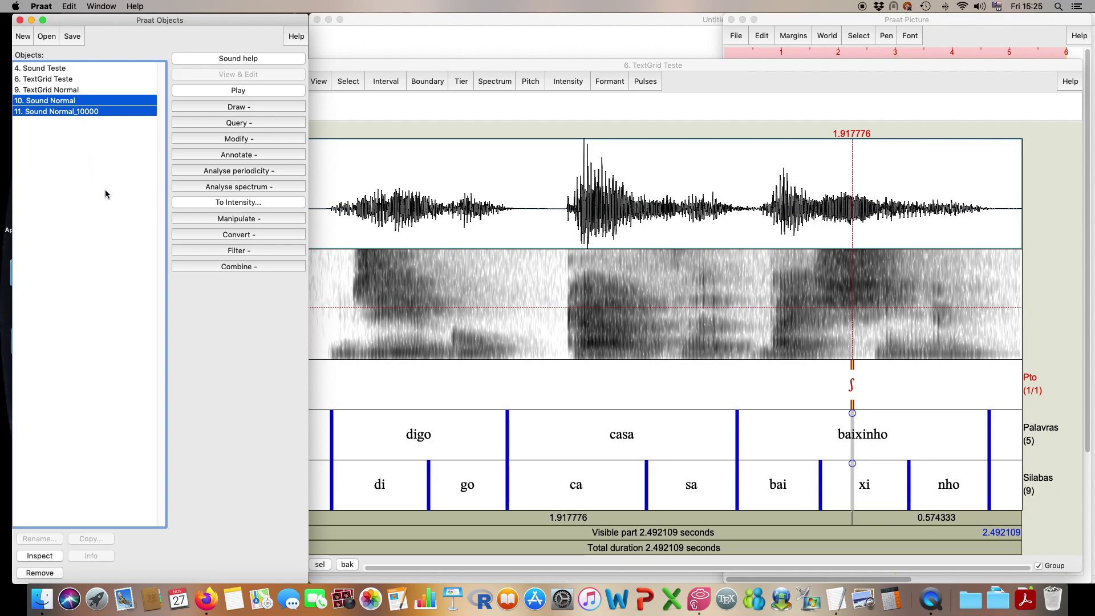
pyautogui.click(78, 140)
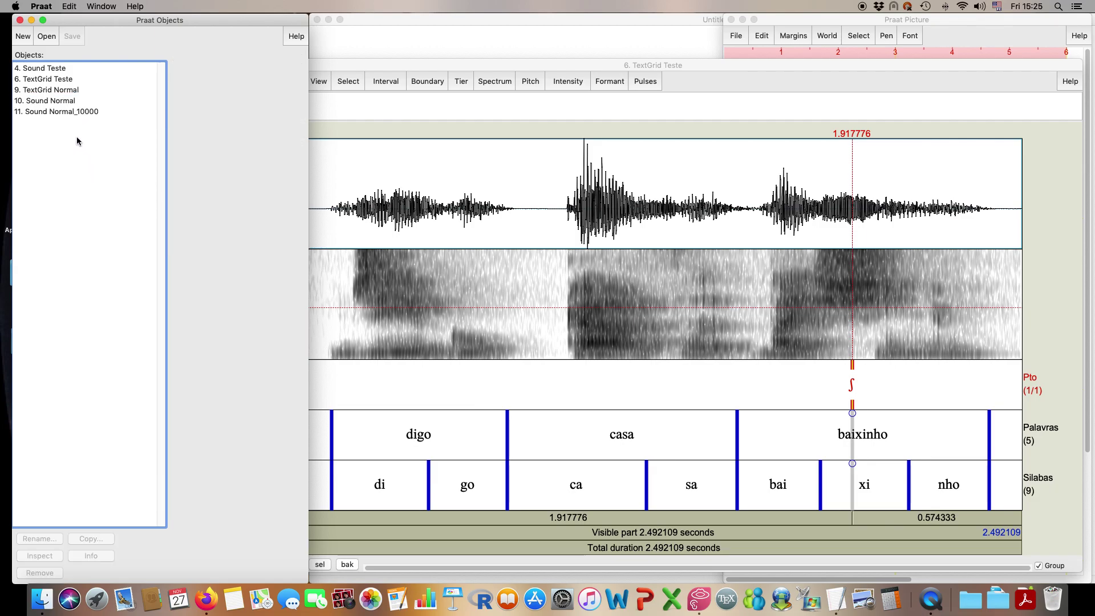
pyautogui.click(91, 114)
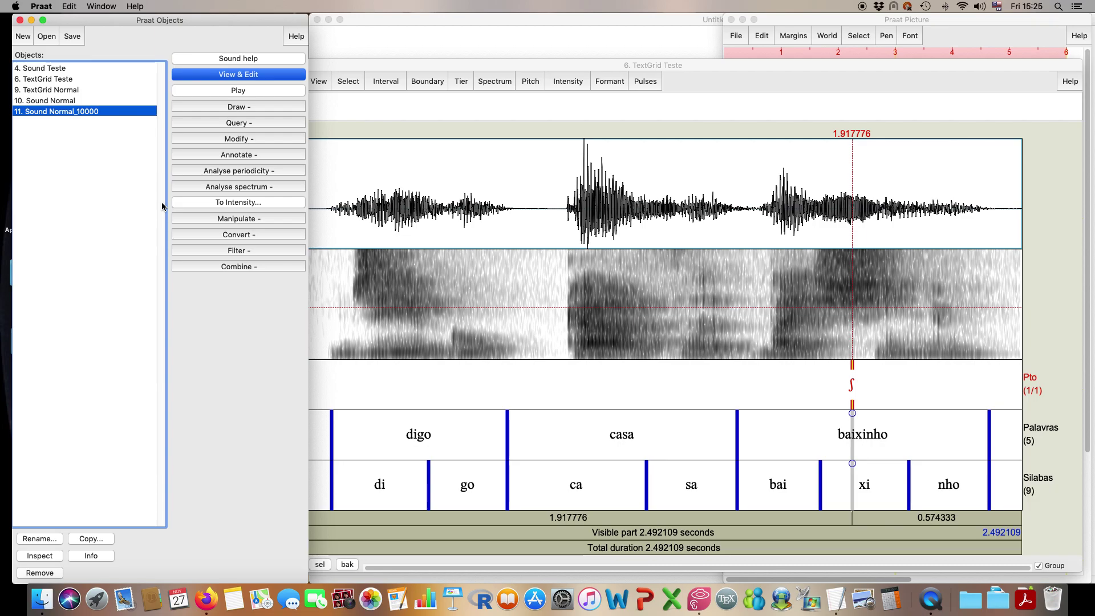
pyautogui.click(348, 201)
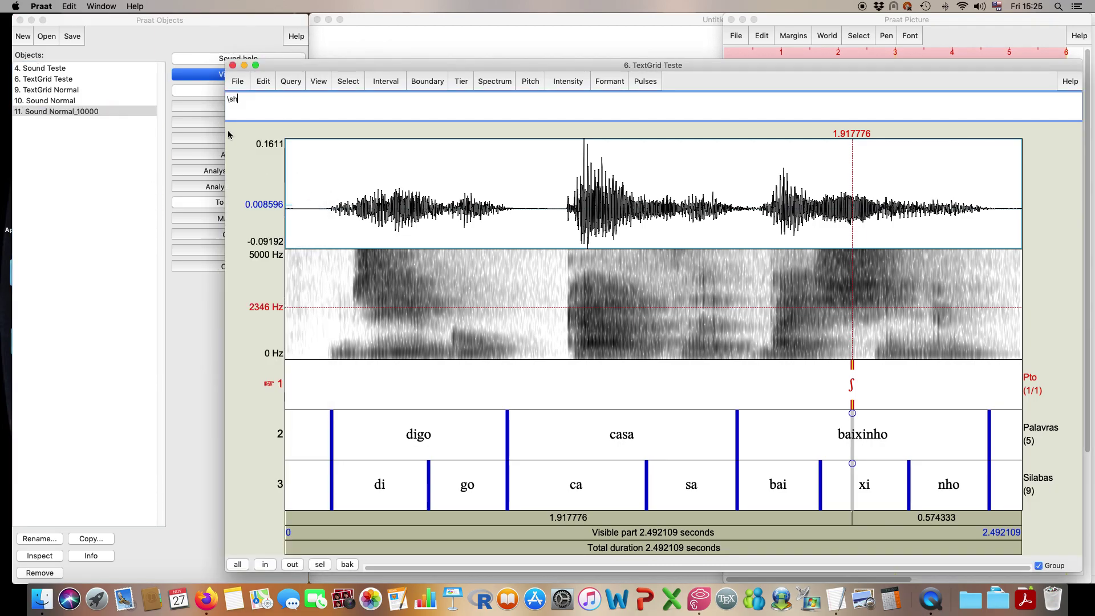
pyautogui.click(233, 66)
# Open Sound Normal for viewing and zoom in on the stretch from about 1.38 s to 4.07 s.
pyautogui.click(113, 101)
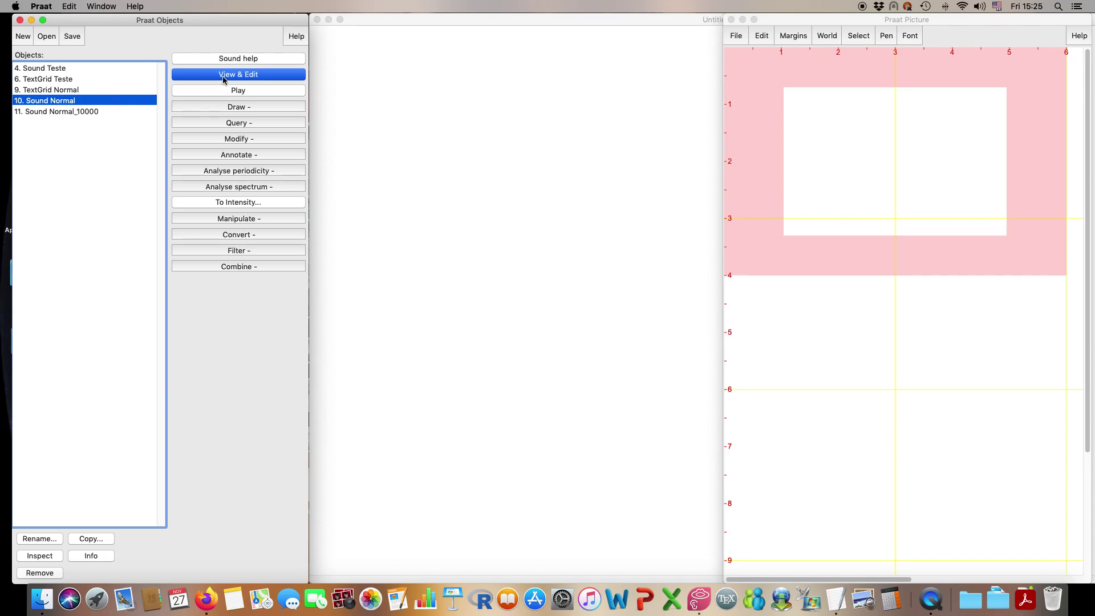
pyautogui.click(225, 78)
pyautogui.moveTo(86, 65); pyautogui.dragTo(253, 152)
pyautogui.moveTo(334, 285); pyautogui.dragTo(466, 285)
pyautogui.moveTo(349, 158); pyautogui.dragTo(304, 19)
pyautogui.click(303, 432)
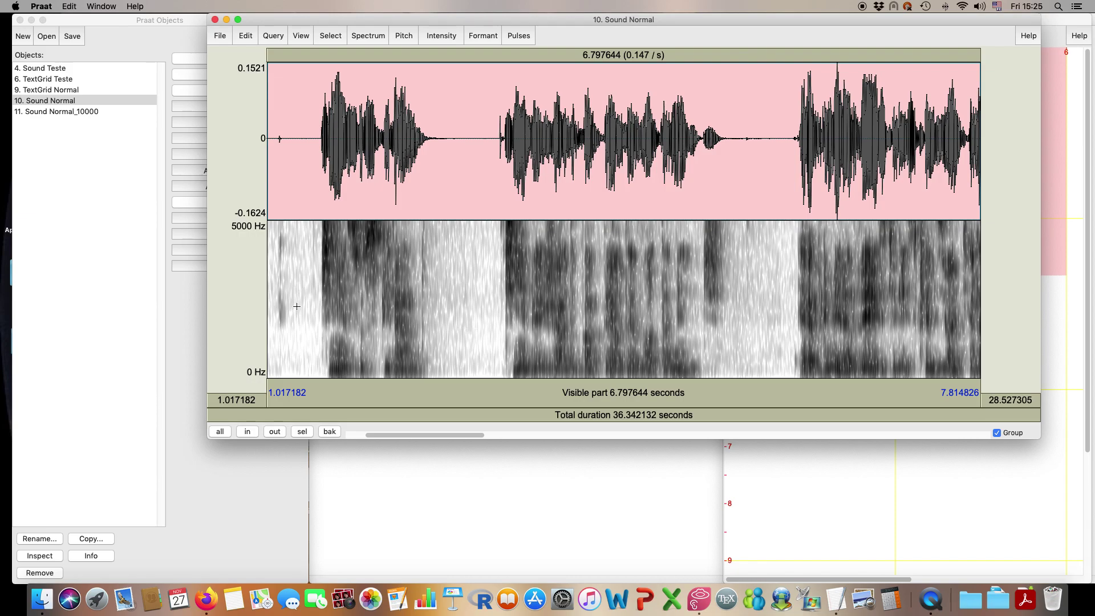
pyautogui.moveTo(304, 180); pyautogui.dragTo(588, 194)
pyautogui.click(304, 433)
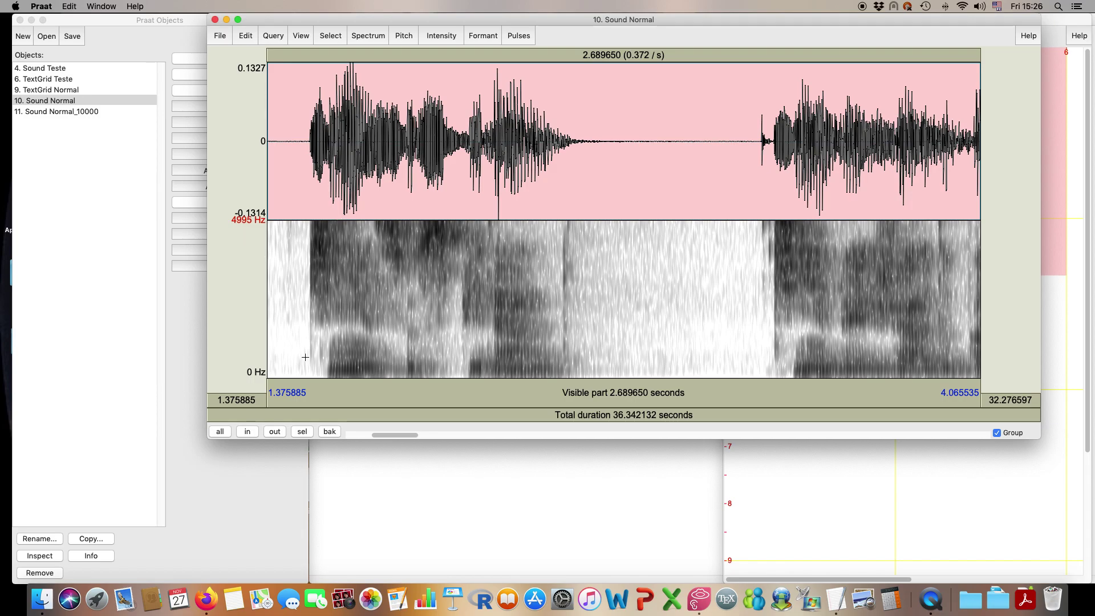
# Set the upper limit of the spectrogram view range to 23000 Hz in the Sound Normal editor.
pyautogui.click(358, 264)
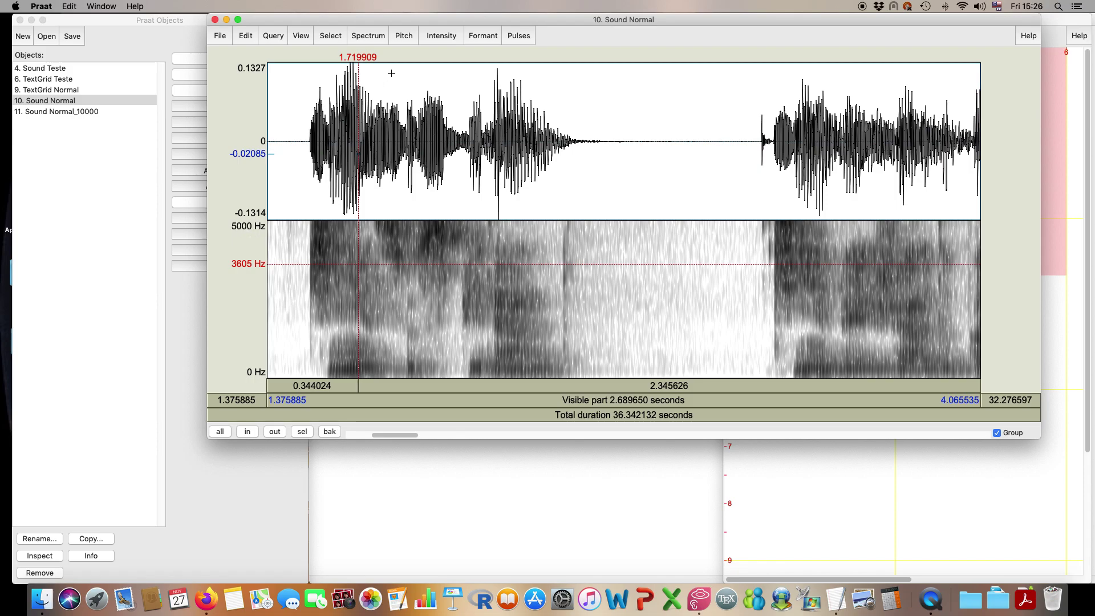
pyautogui.click(374, 39)
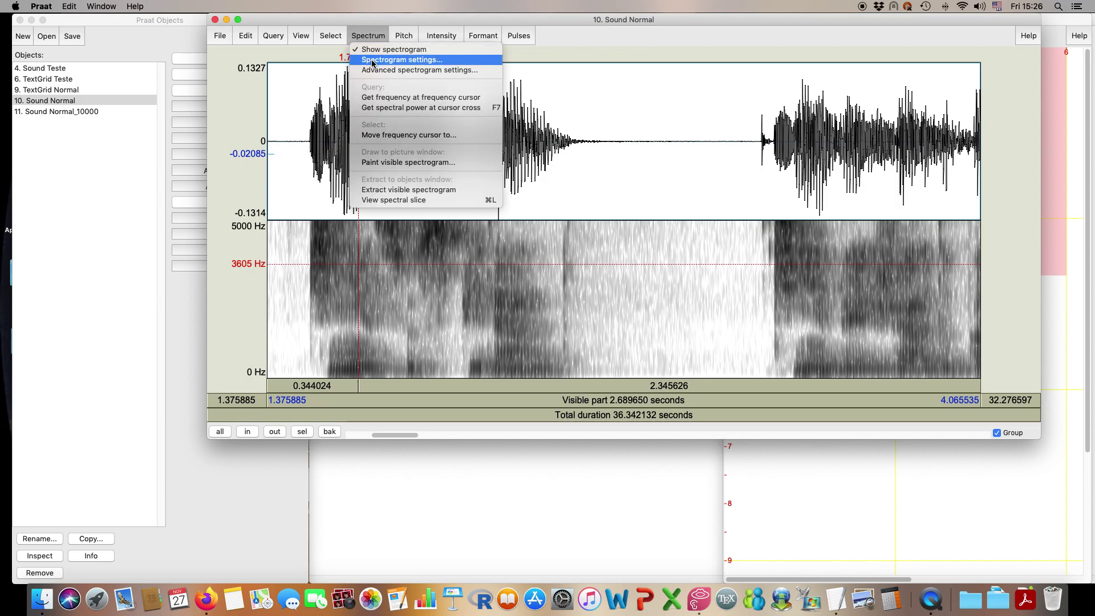
pyautogui.click(371, 60)
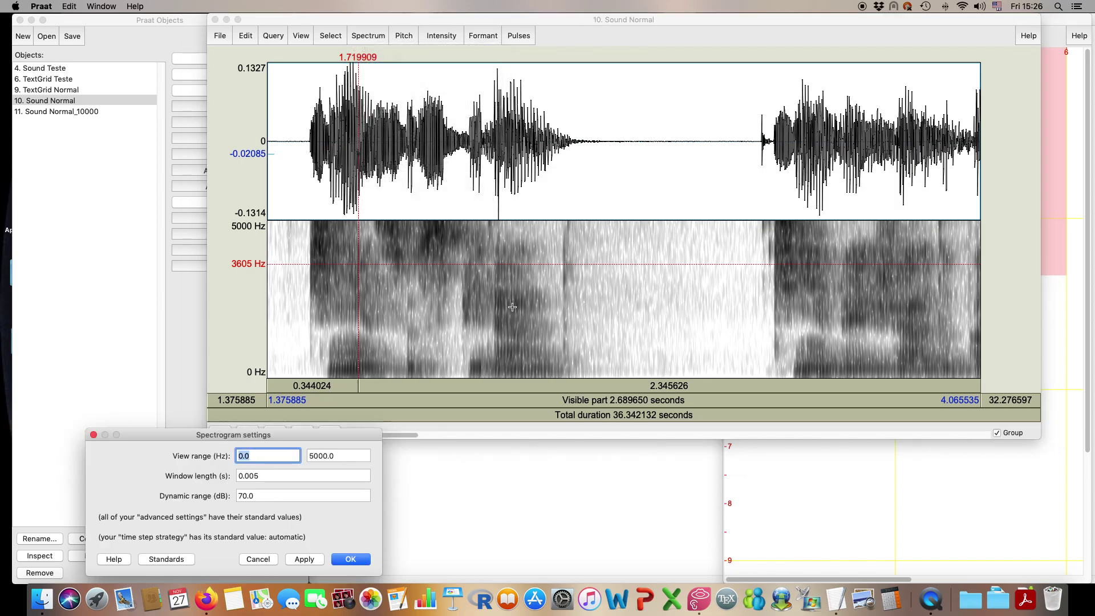
pyautogui.click(357, 454)
pyautogui.moveTo(254, 439); pyautogui.dragTo(560, 123)
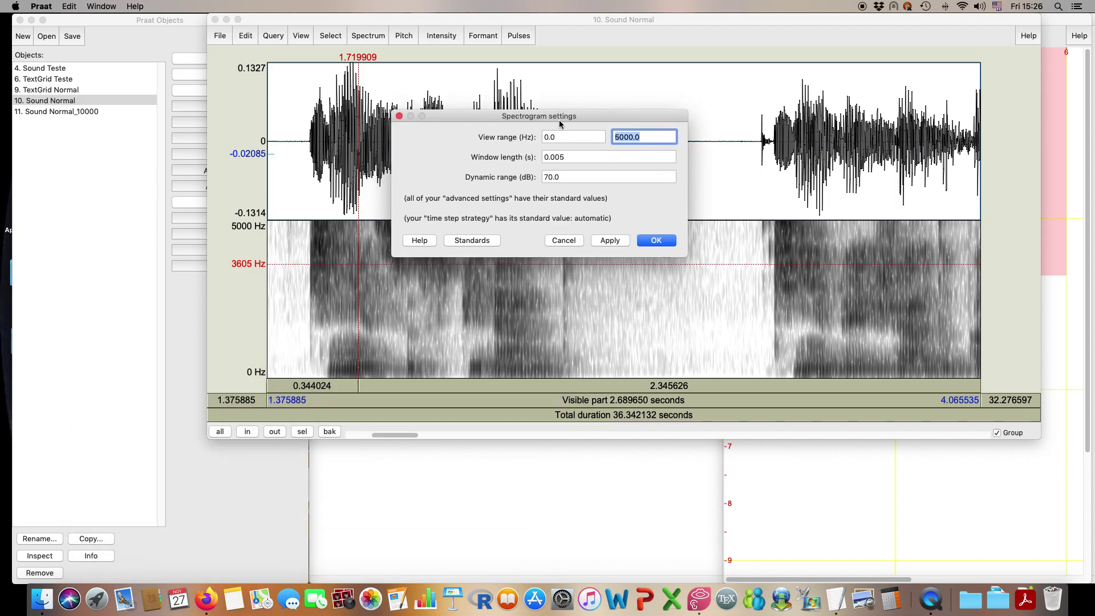
pyautogui.write('23000')
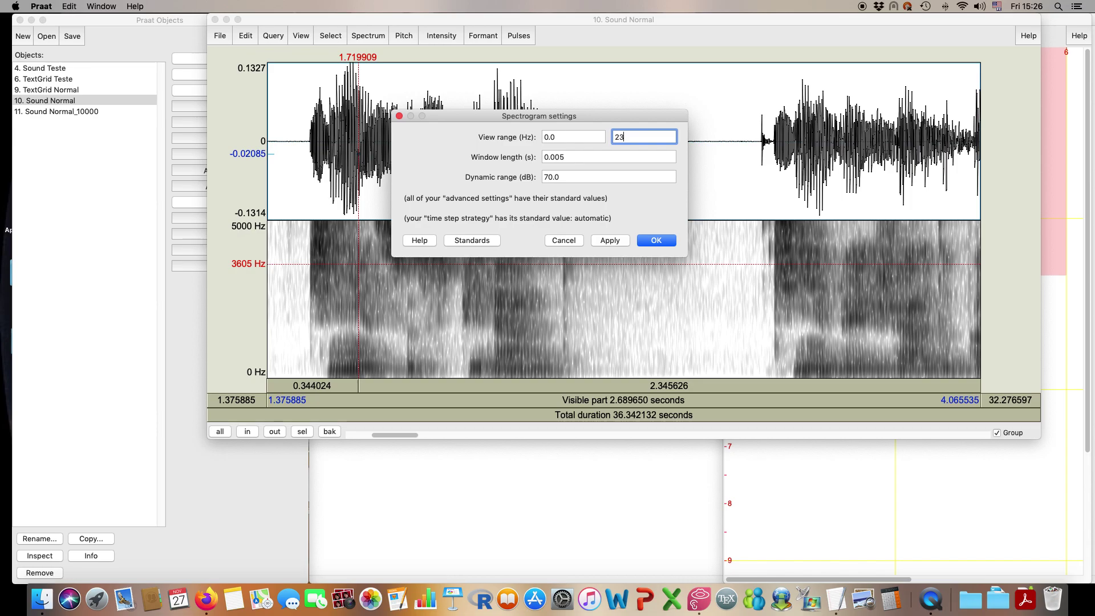
pyautogui.press('Return')
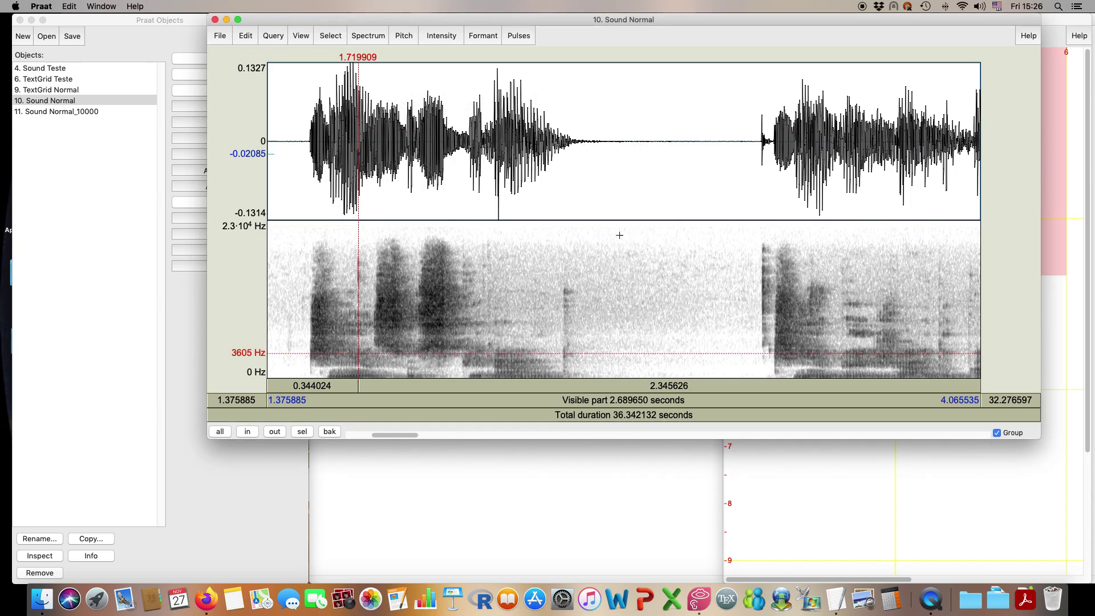
# Check the highest frequencies of the fricative, play the stretch from about 1.50 s to 2.62 s, and close the Sound Normal editor.
pyautogui.click(383, 239)
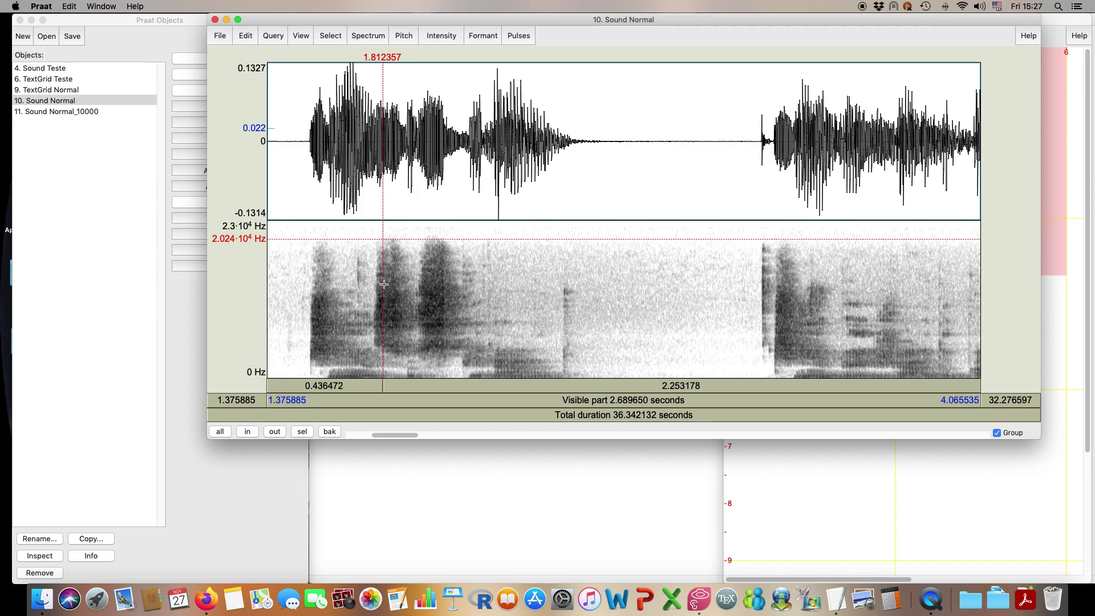
pyautogui.moveTo(299, 285); pyautogui.dragTo(597, 285)
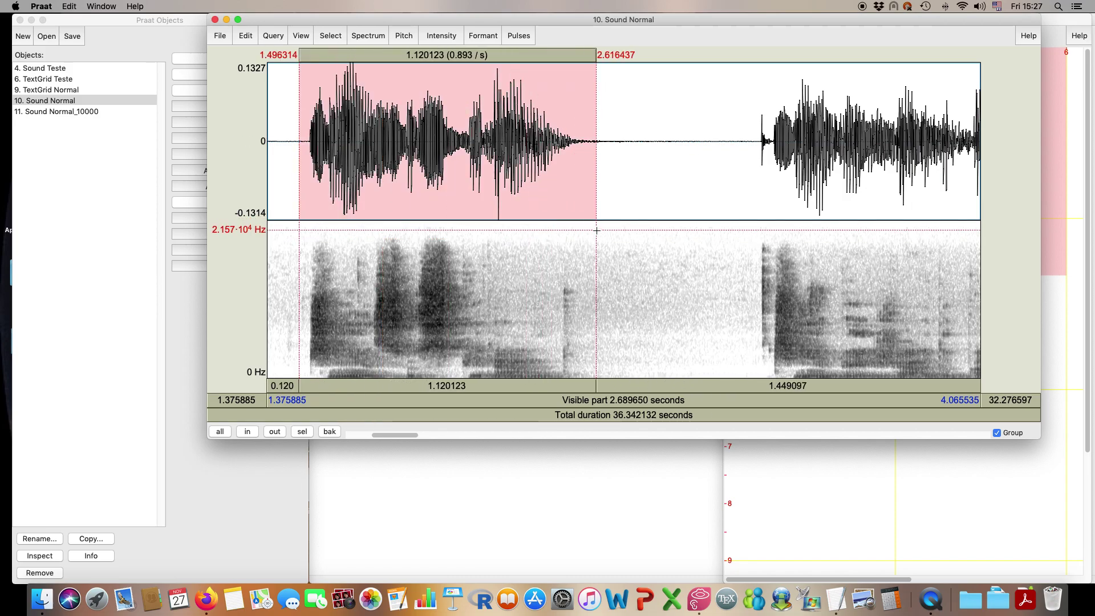
pyautogui.click(408, 386)
pyautogui.click(408, 386)
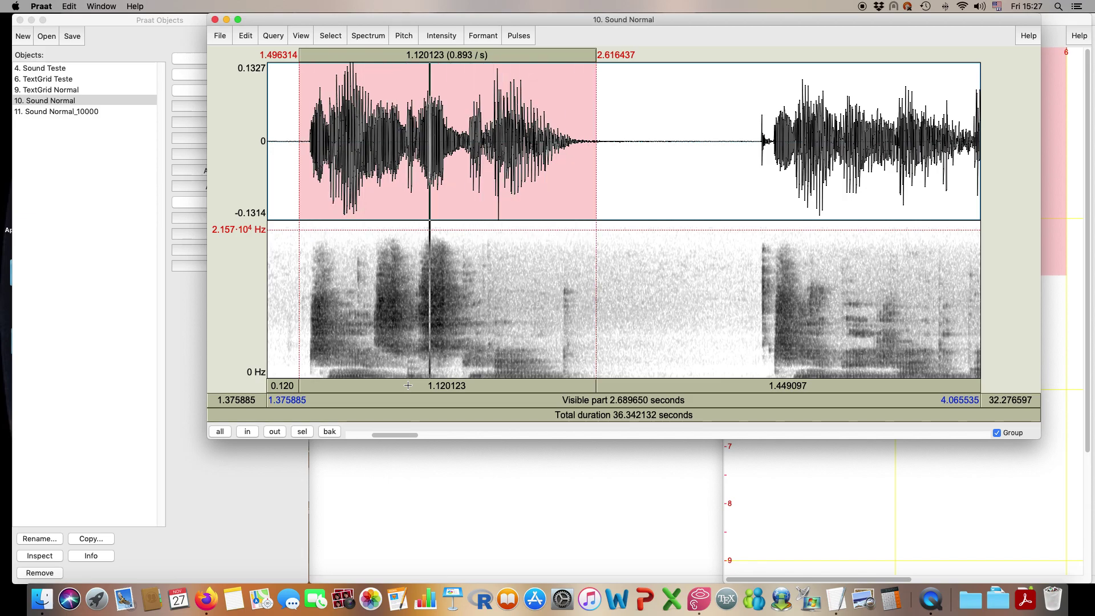
pyautogui.click(407, 385)
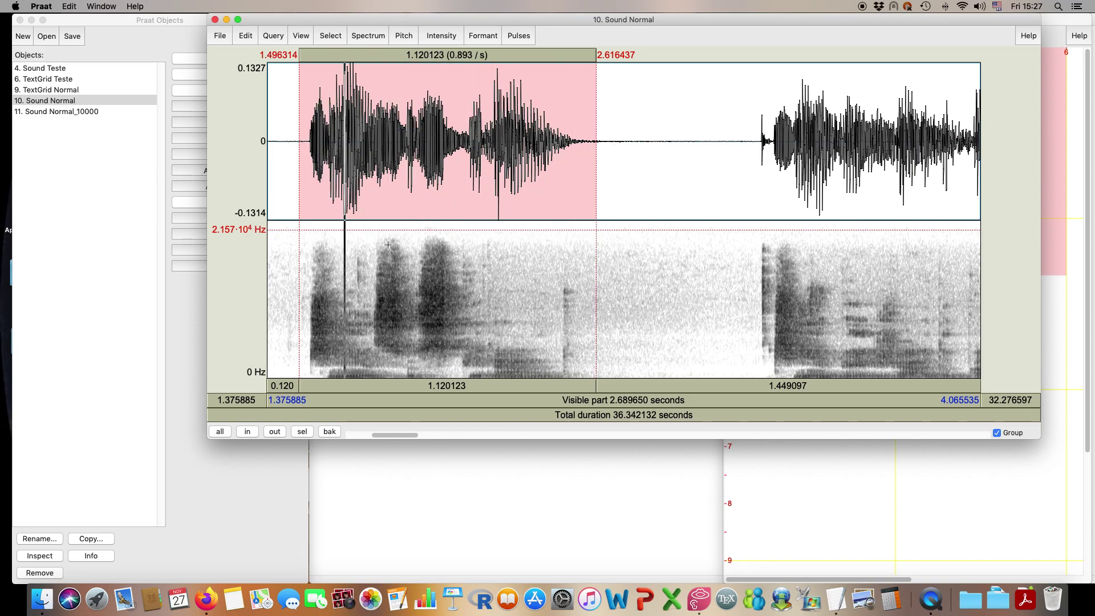
pyautogui.click(215, 19)
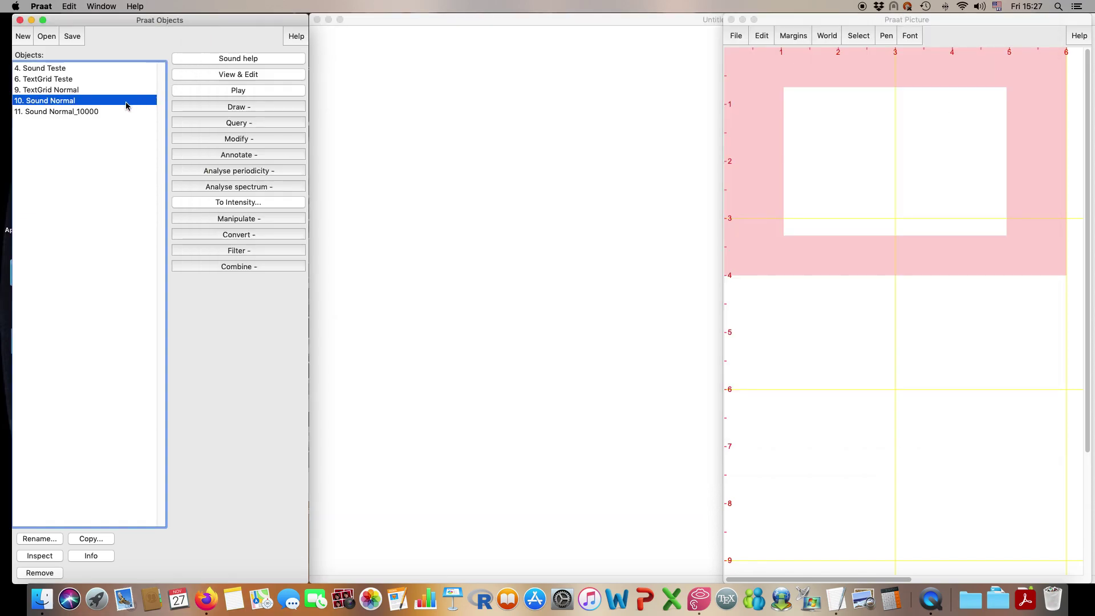
# Open Sound Normal_10000 for viewing and zoom in on the stretch from about 1.37 s to 5.93 s.
pyautogui.click(94, 114)
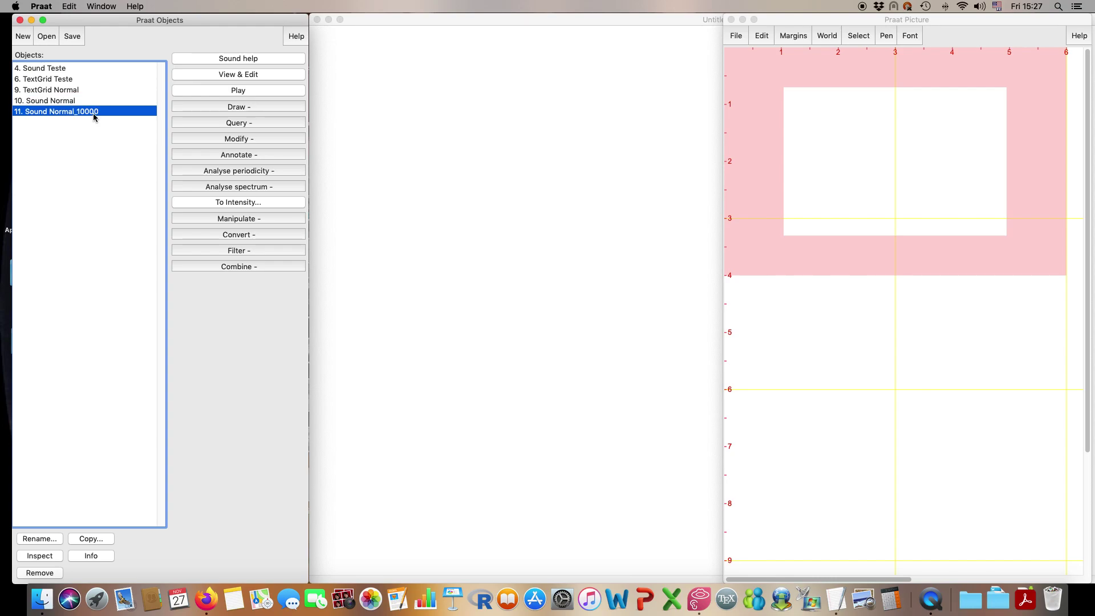
pyautogui.click(227, 75)
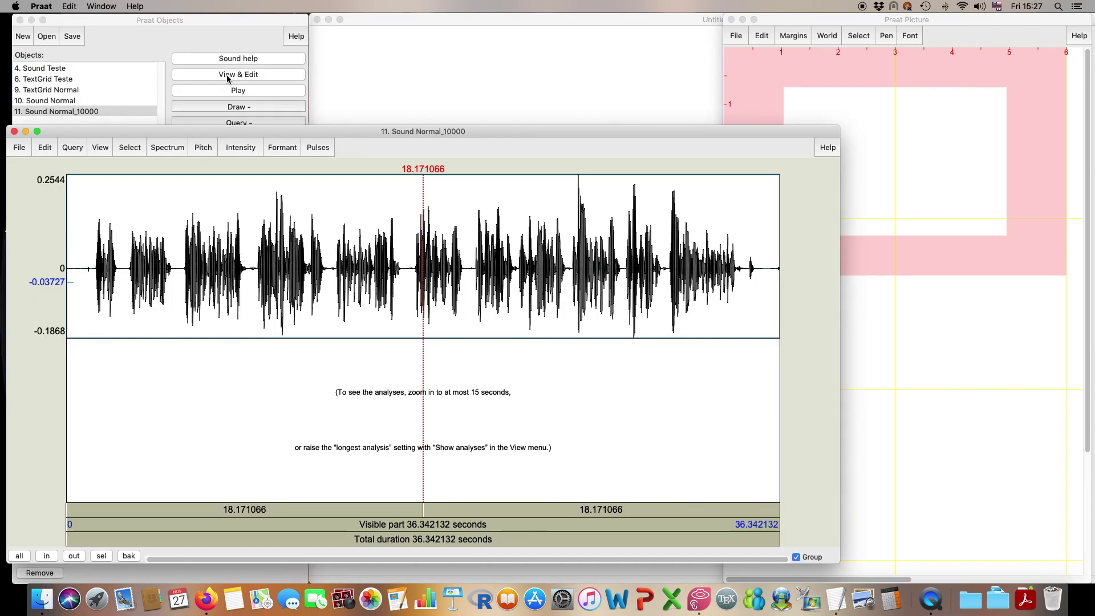
pyautogui.moveTo(93, 297); pyautogui.dragTo(183, 297)
pyautogui.moveTo(116, 132); pyautogui.dragTo(307, 59)
pyautogui.click(291, 484)
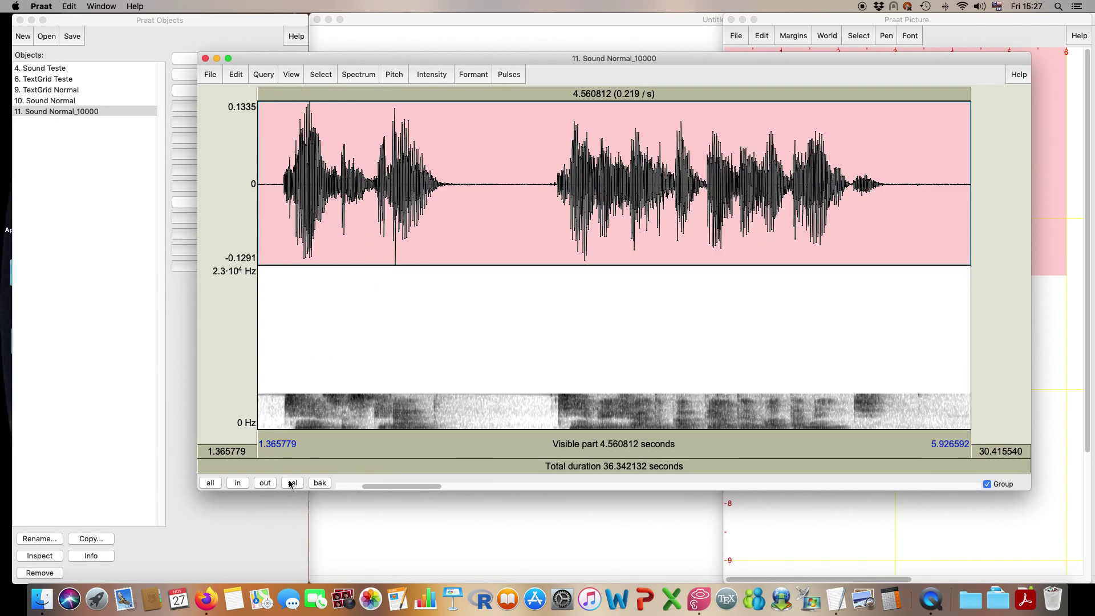
# Read the frequency at the upper edge of the resampled sound's spectrogram, near 1.8 s.
pyautogui.click(335, 392)
pyautogui.click(328, 393)
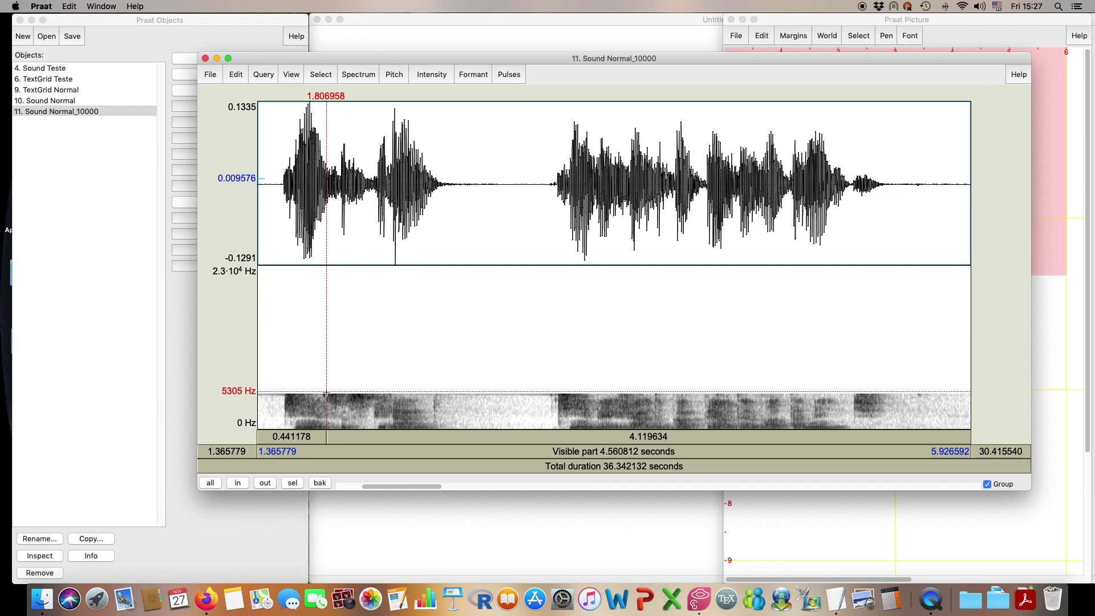
pyautogui.click(325, 393)
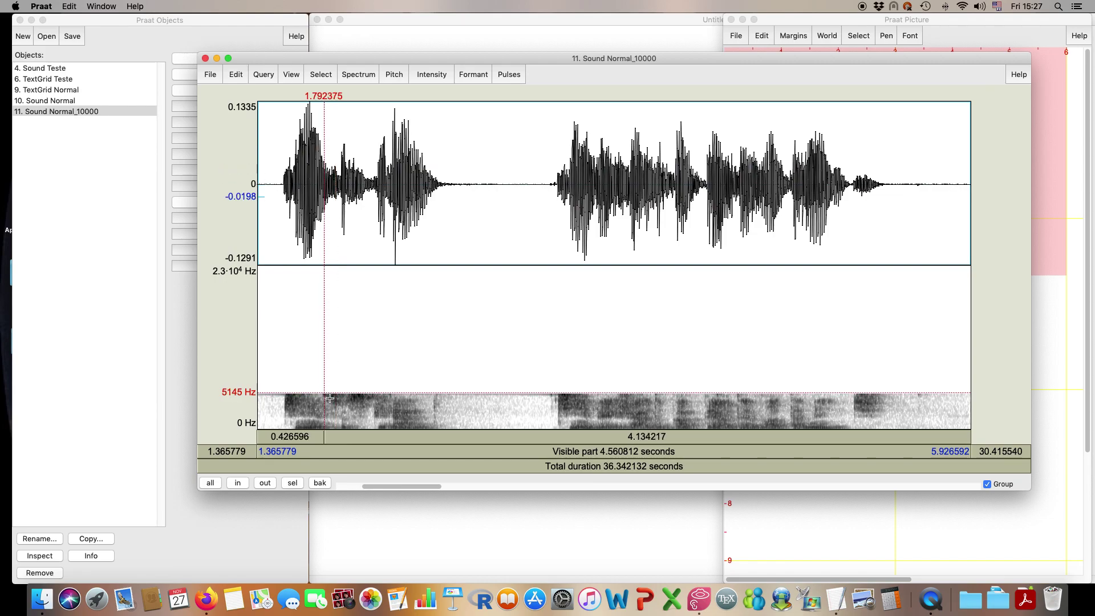
pyautogui.click(331, 393)
pyautogui.click(326, 394)
pyautogui.click(323, 393)
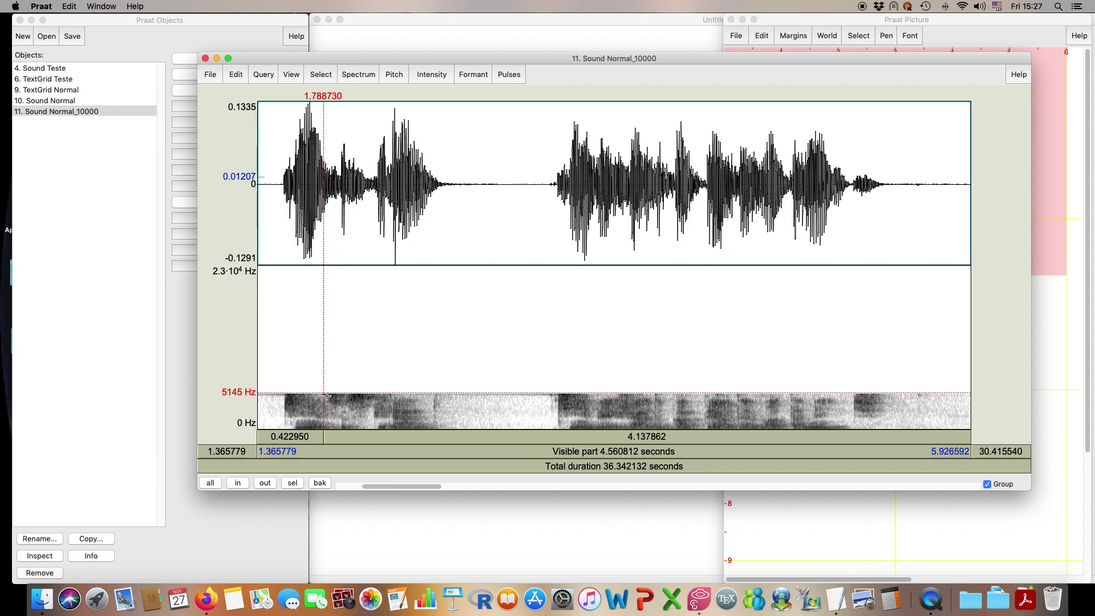
# Set the upper limit of the spectrogram view range to 6000 Hz in the Sound Normal_10000 editor.
pyautogui.click(330, 395)
pyautogui.click(329, 394)
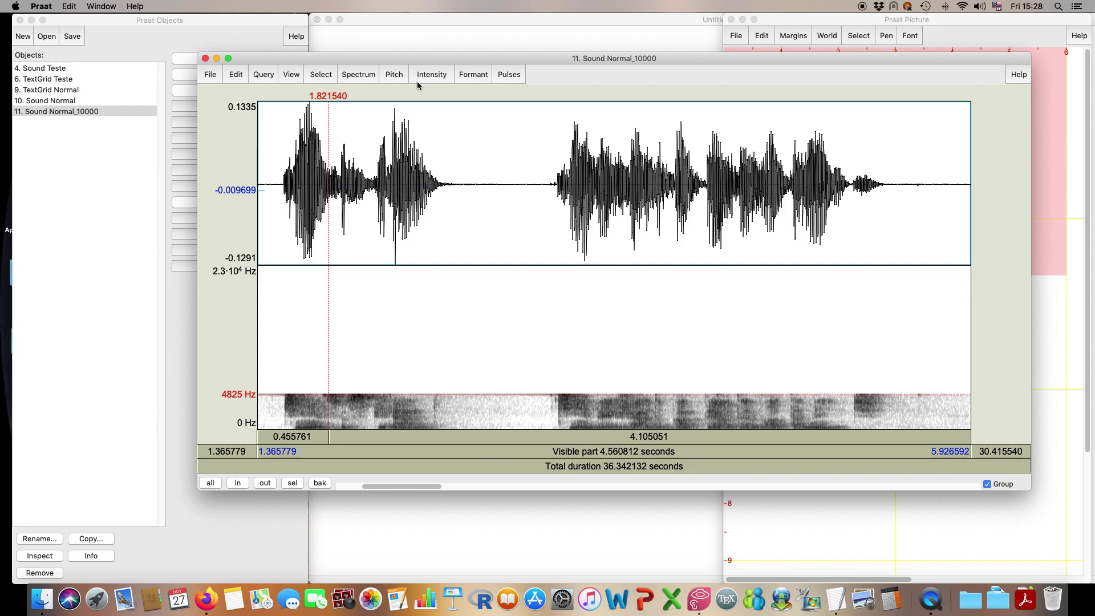
pyautogui.click(370, 74)
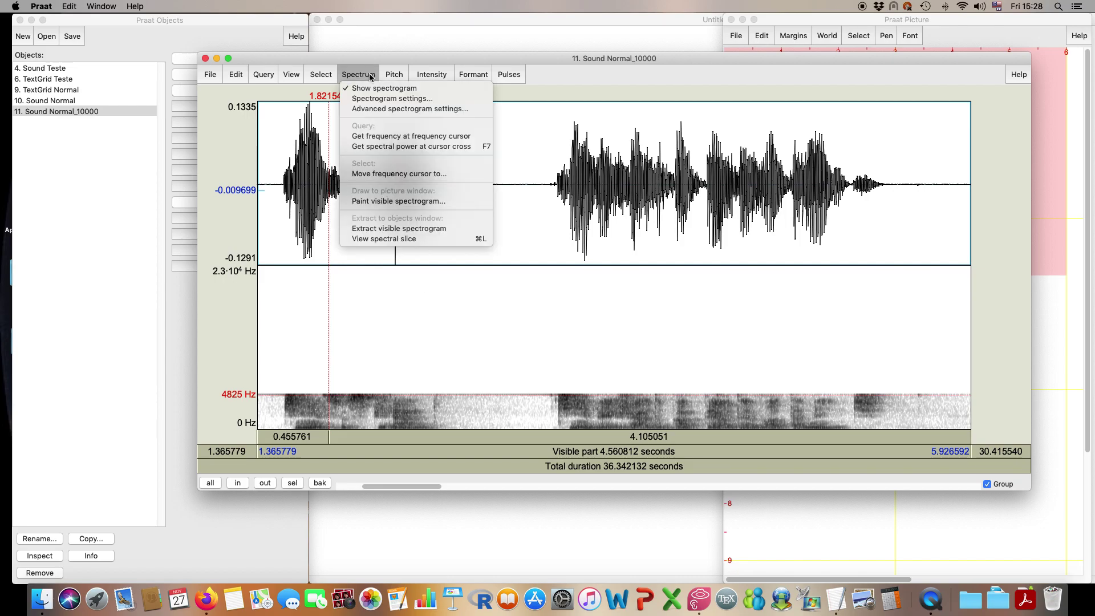
pyautogui.click(369, 99)
pyautogui.press('Tab')
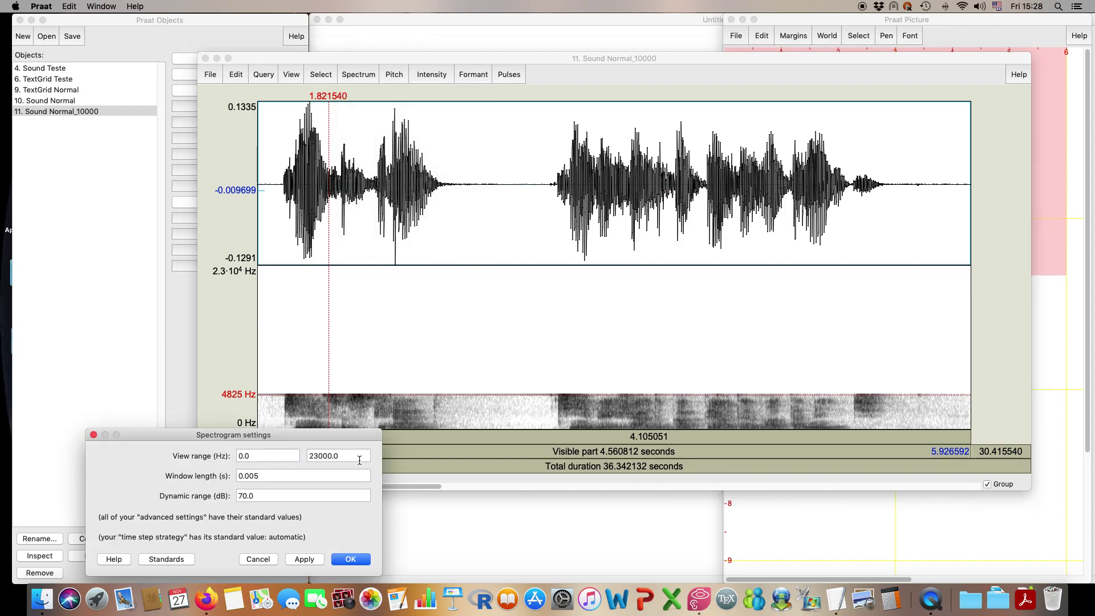
pyautogui.write('6000')
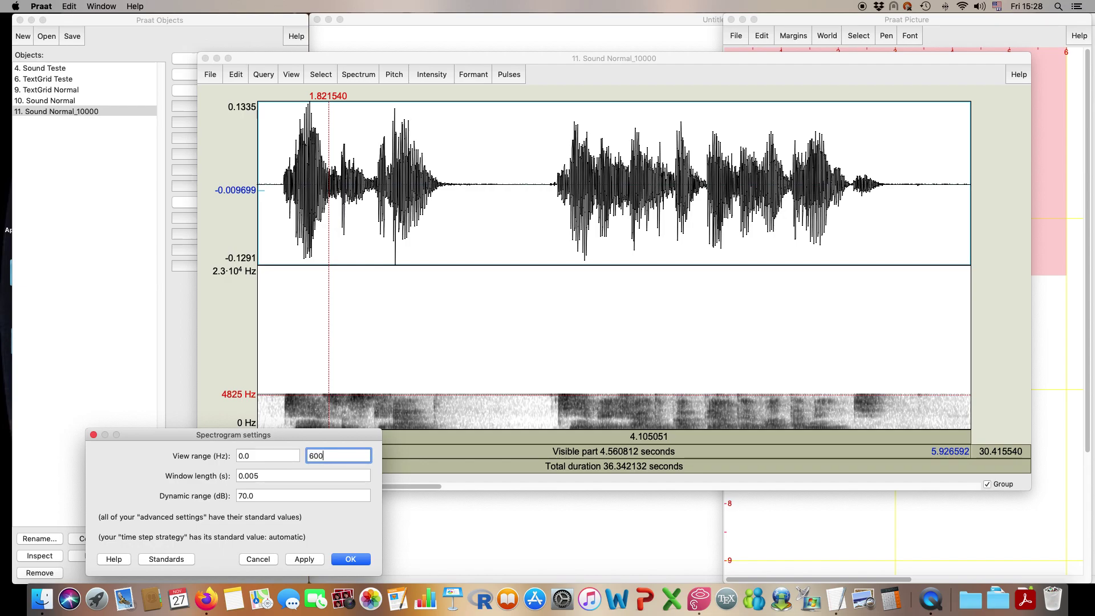
pyautogui.press('Return')
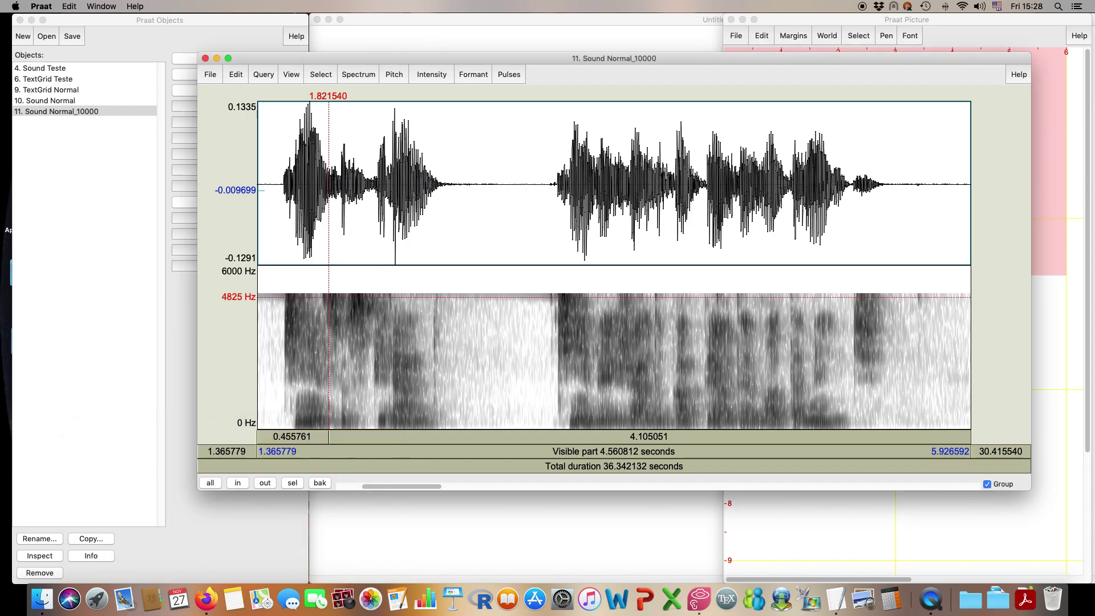
# Read the frequency at the upper edge of the resampled spectrogram near 1.49 s and play the visible stretch from there.
pyautogui.click(276, 292)
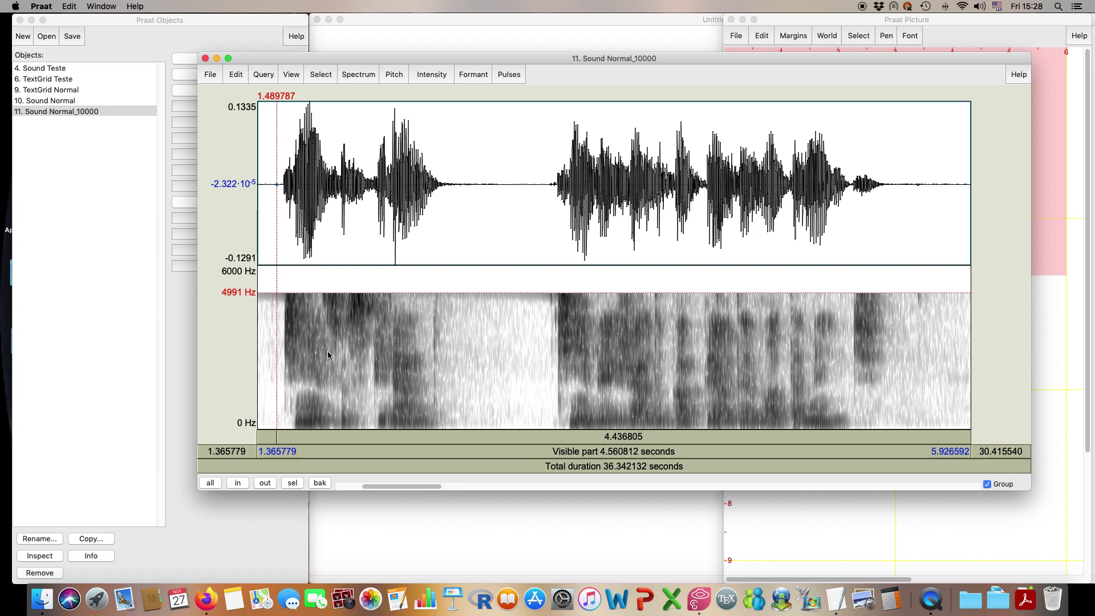
pyautogui.click(321, 439)
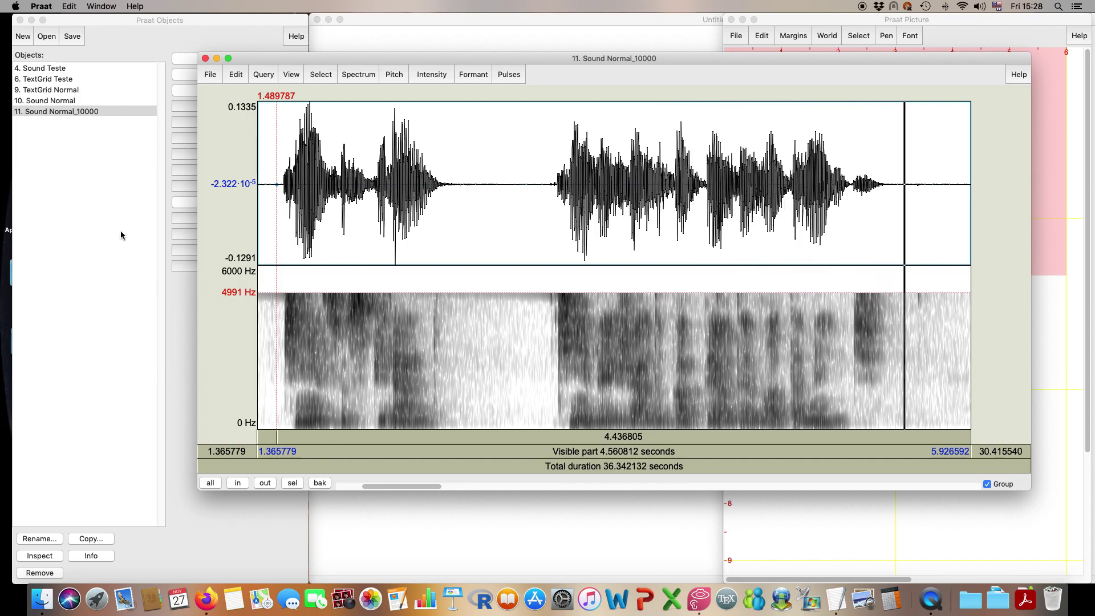
# Open the original Sound Normal, play the same stretch for comparison, and close both sound editors.
pyautogui.click(75, 111)
pyautogui.click(108, 102)
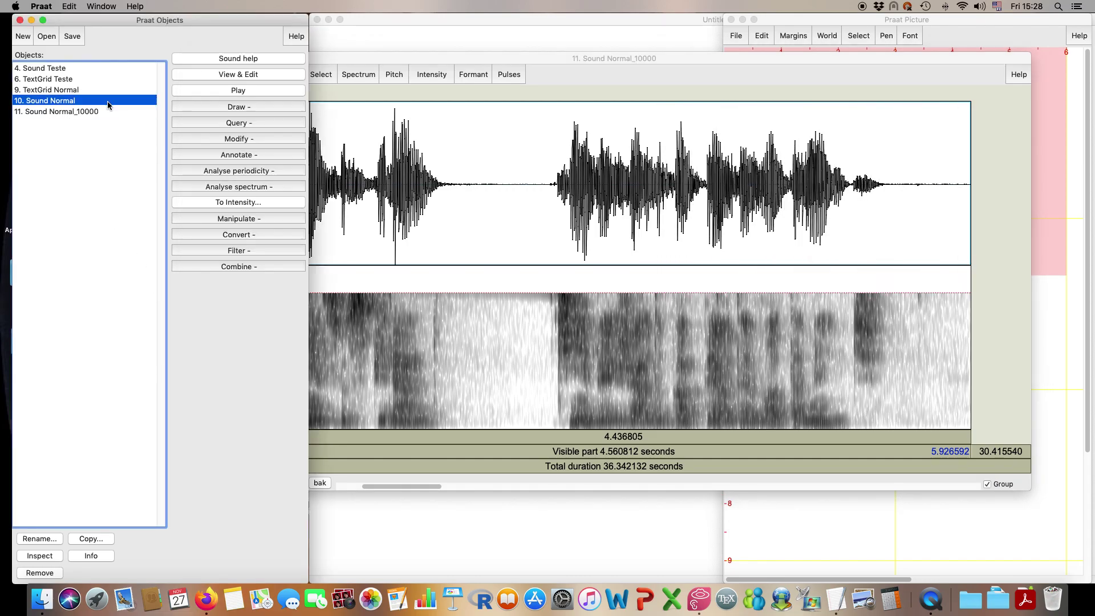
pyautogui.click(221, 75)
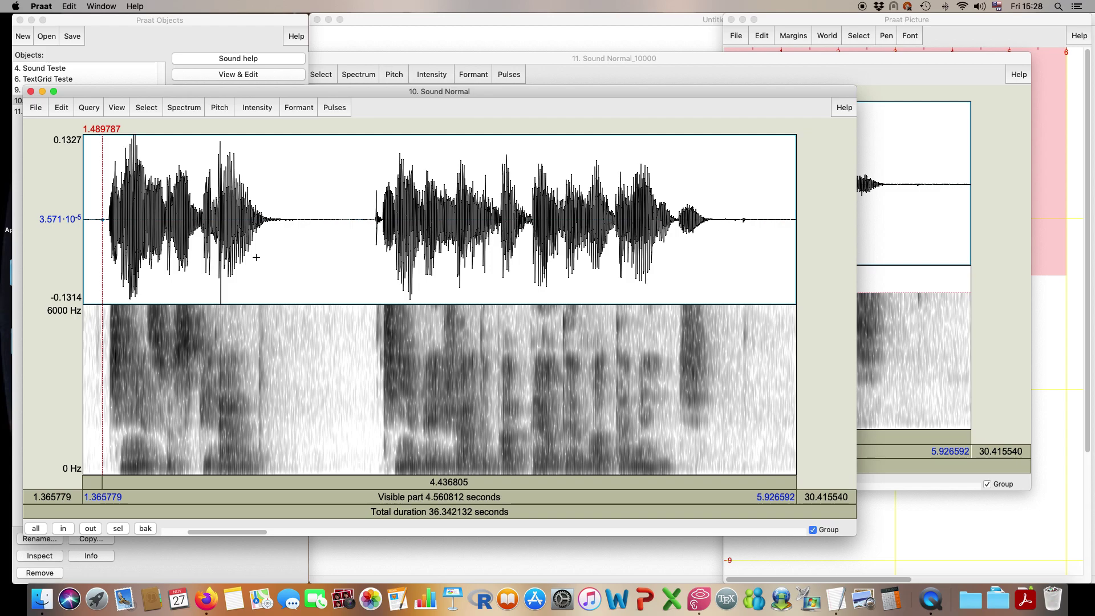
pyautogui.click(226, 483)
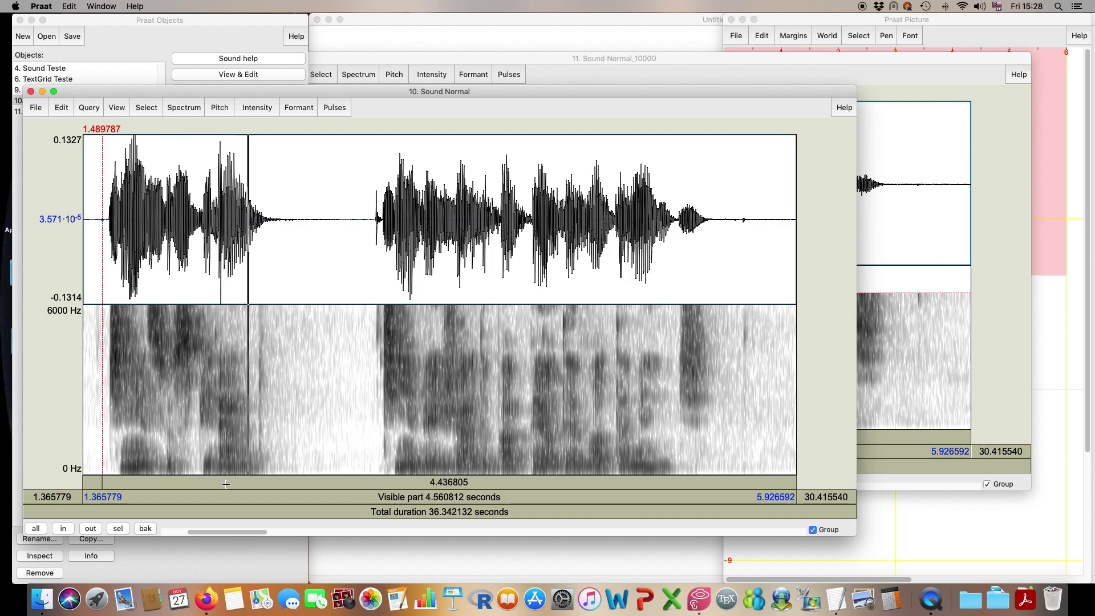
pyautogui.press('super+w')
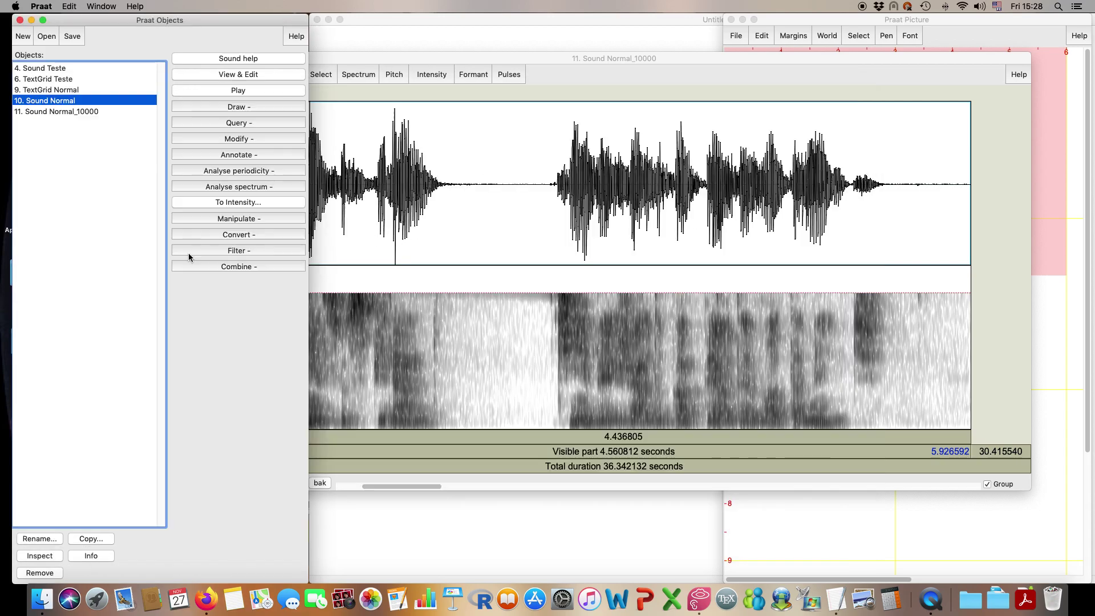
pyautogui.click(341, 436)
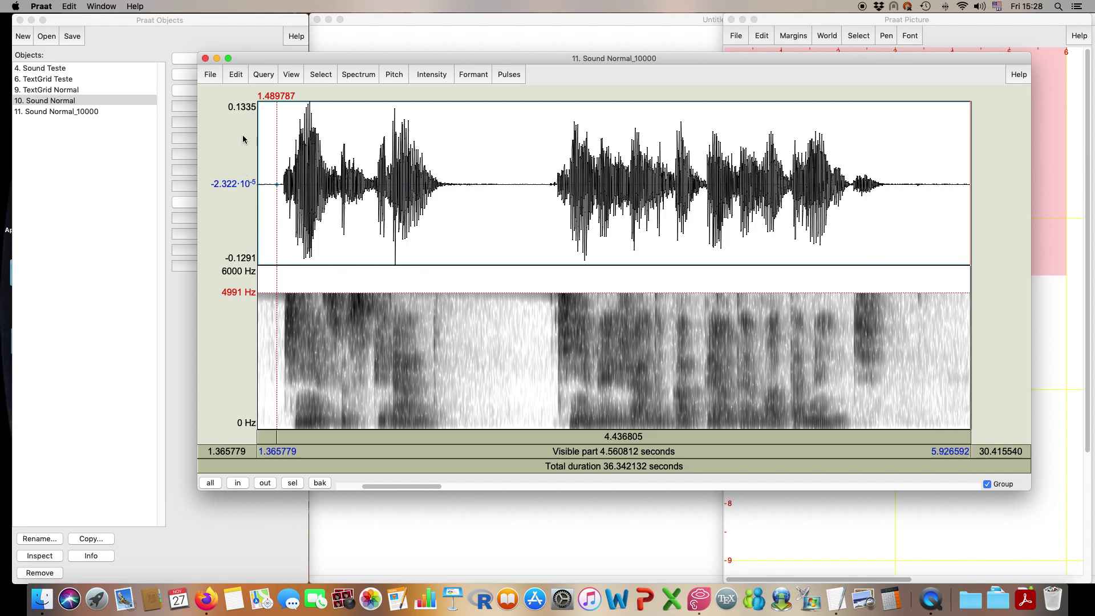
pyautogui.click(206, 58)
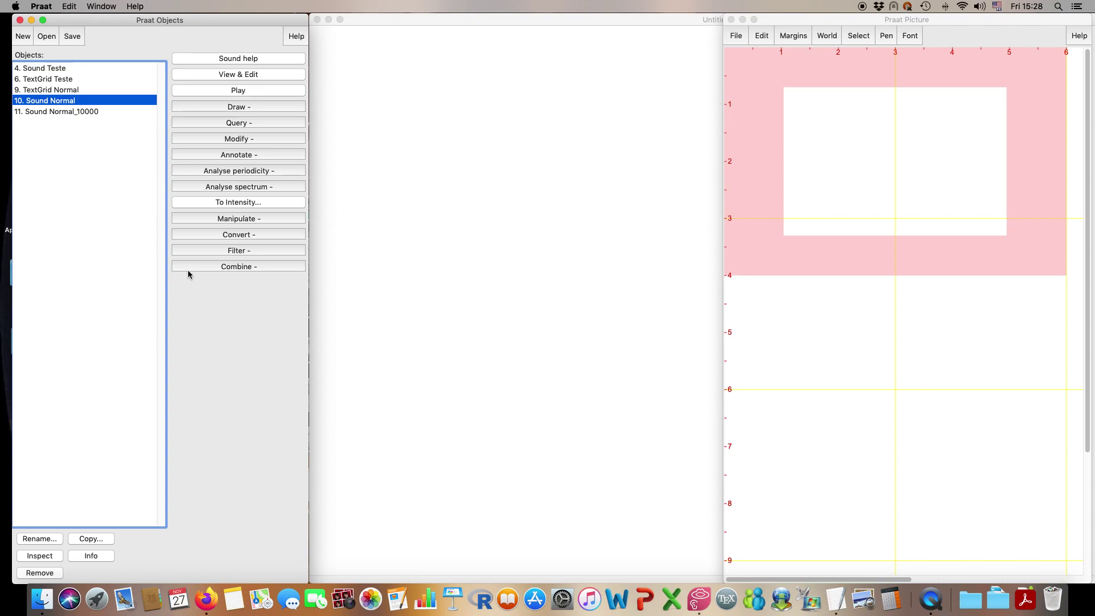
# Resample Sound Normal to a new sampling frequency of 6800 Hz with a precision of 50 samples.
pyautogui.click(249, 236)
pyautogui.click(253, 330)
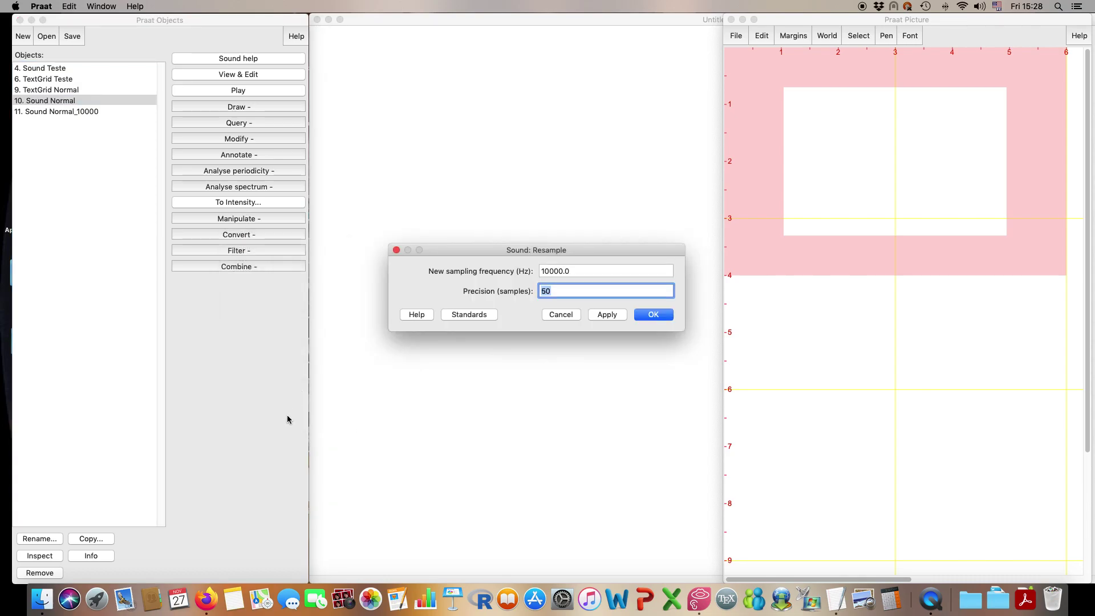
pyautogui.moveTo(582, 272); pyautogui.dragTo(528, 275)
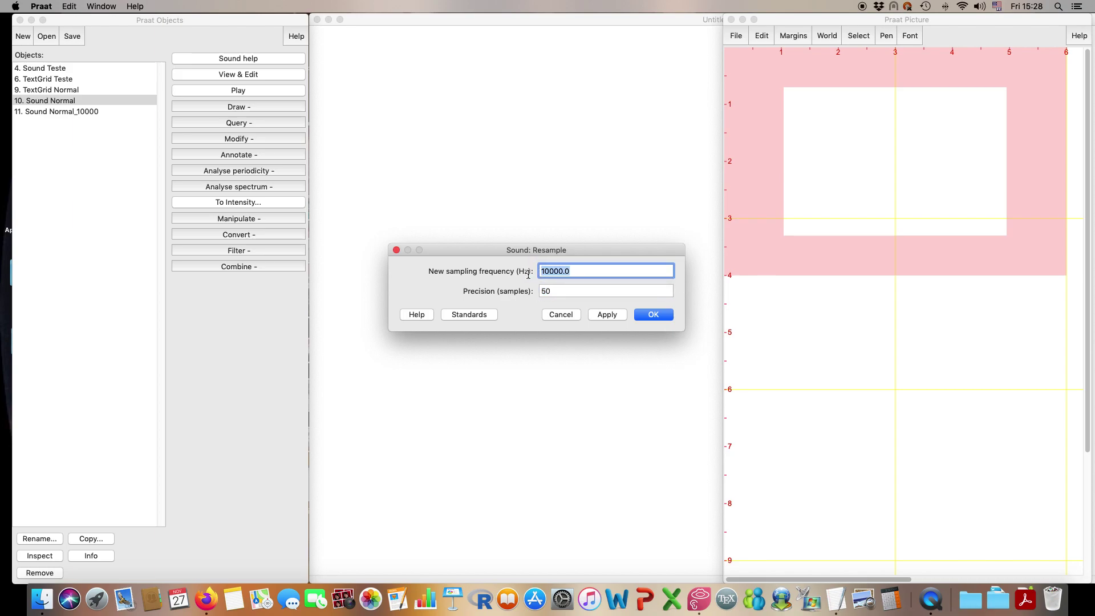
pyautogui.write('6800')
pyautogui.press('Return')
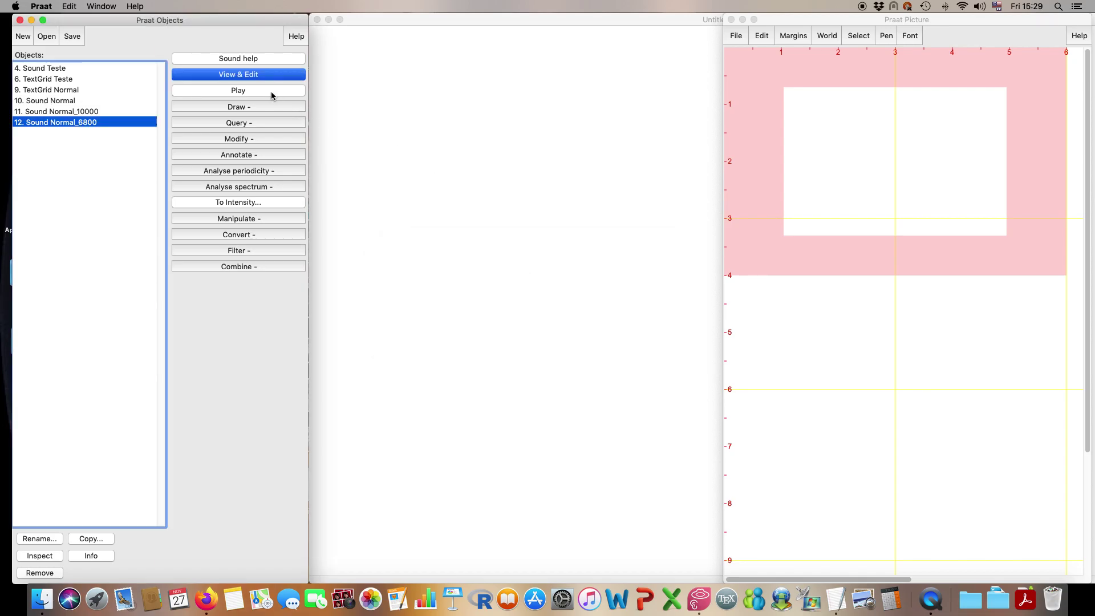
# Open Sound Normal_6800 for viewing and zoom in on the stretch from about 0.87 s to 5.52 s.
pyautogui.click(259, 76)
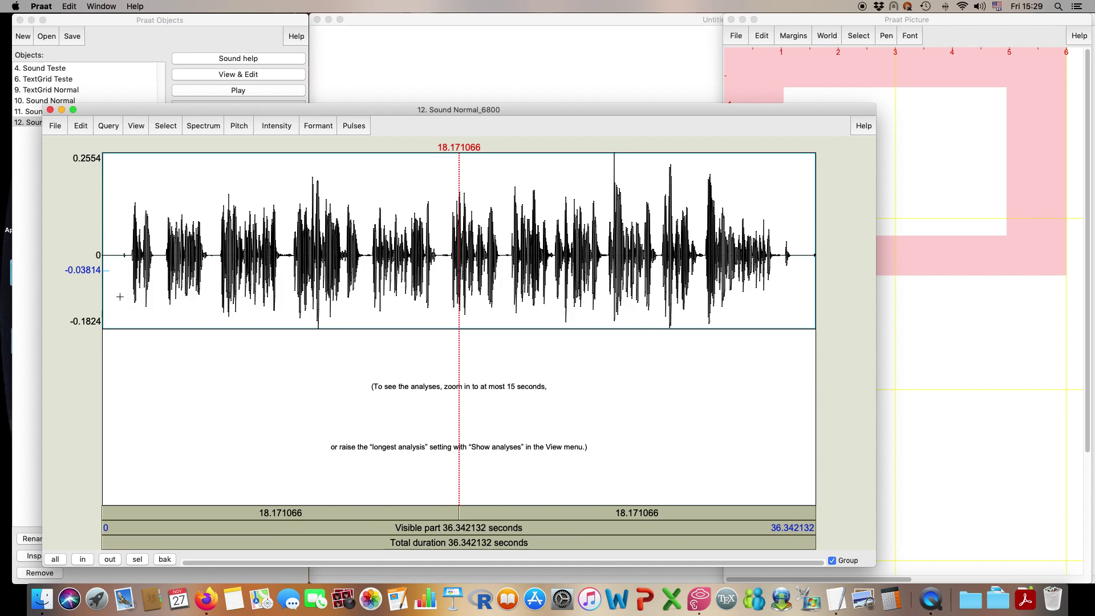
pyautogui.moveTo(120, 297); pyautogui.dragTo(210, 314)
pyautogui.click(137, 559)
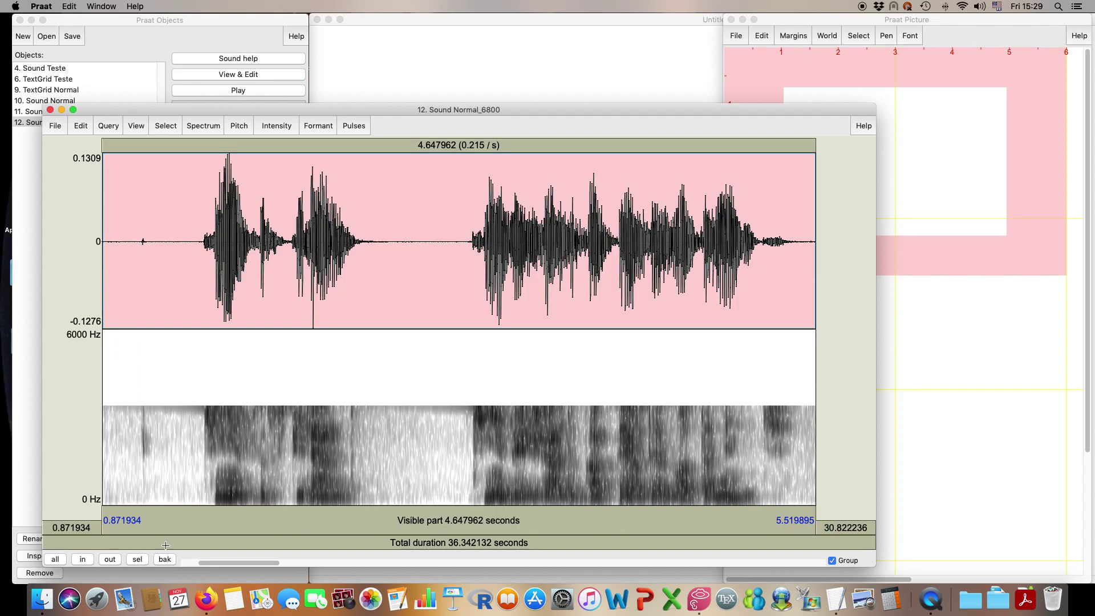
# Read the frequency at the upper edge of the Sound Normal_6800 spectrogram, play the stretch from about 1.39 s, and close the editor.
pyautogui.click(171, 405)
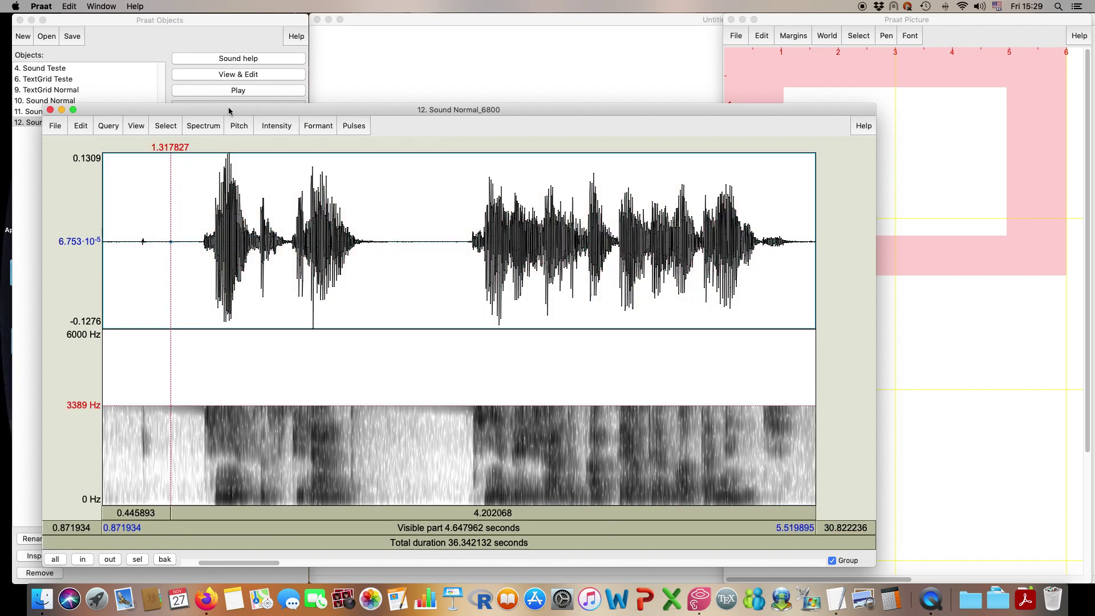
pyautogui.moveTo(231, 110); pyautogui.dragTo(358, 20)
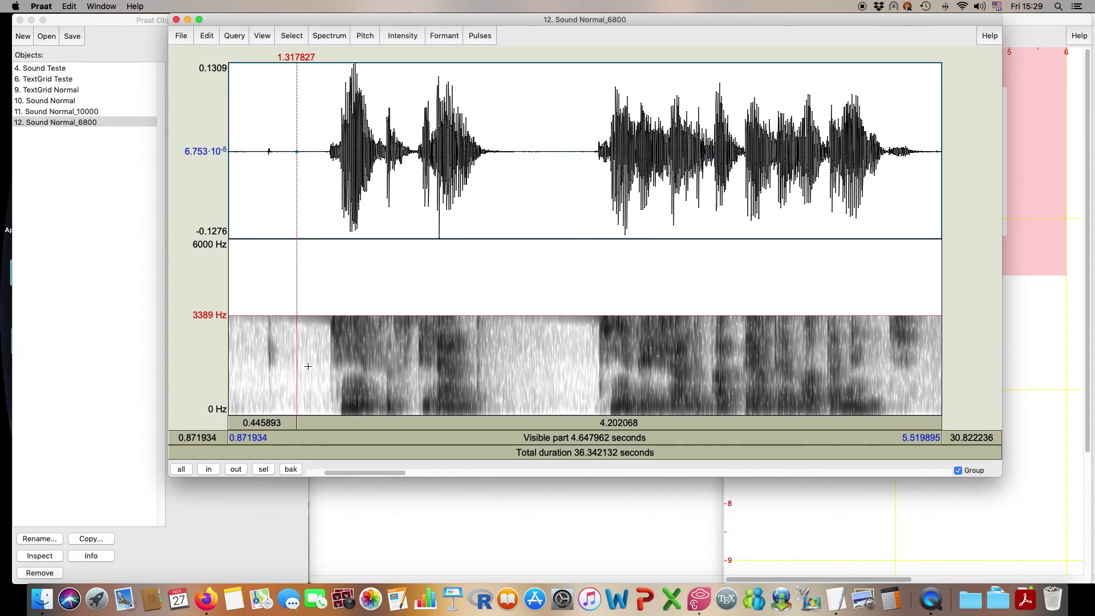
pyautogui.click(308, 365)
pyautogui.click(319, 425)
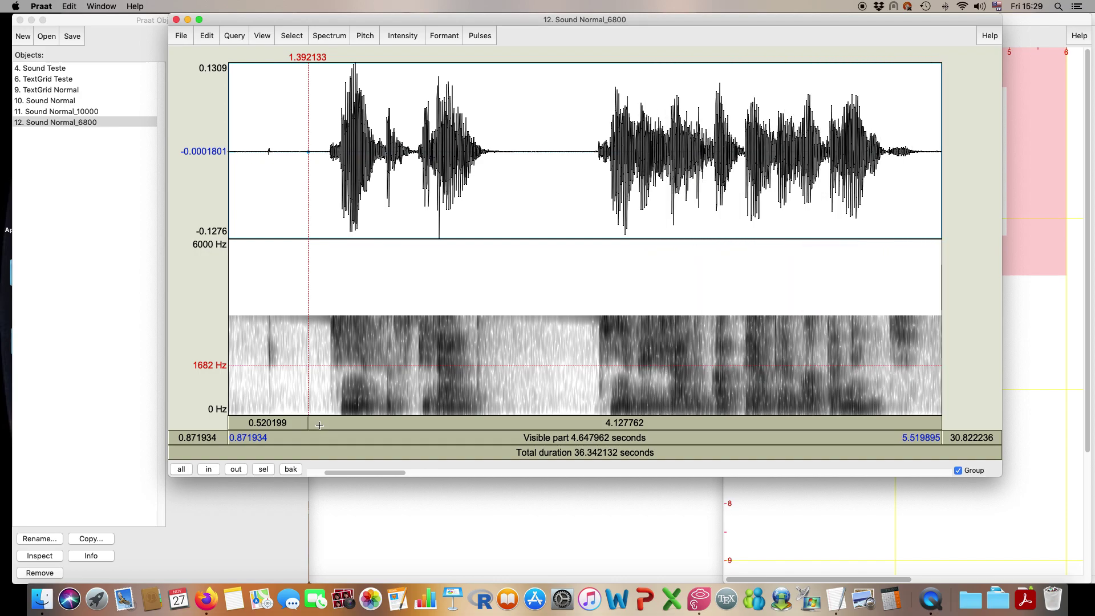
pyautogui.click(369, 422)
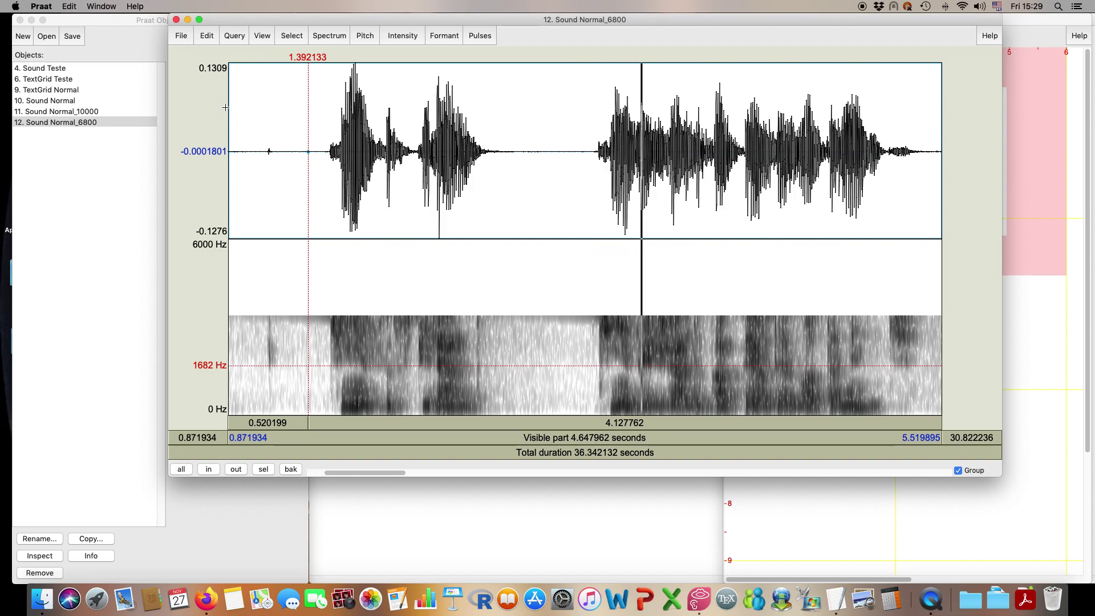
pyautogui.click(176, 21)
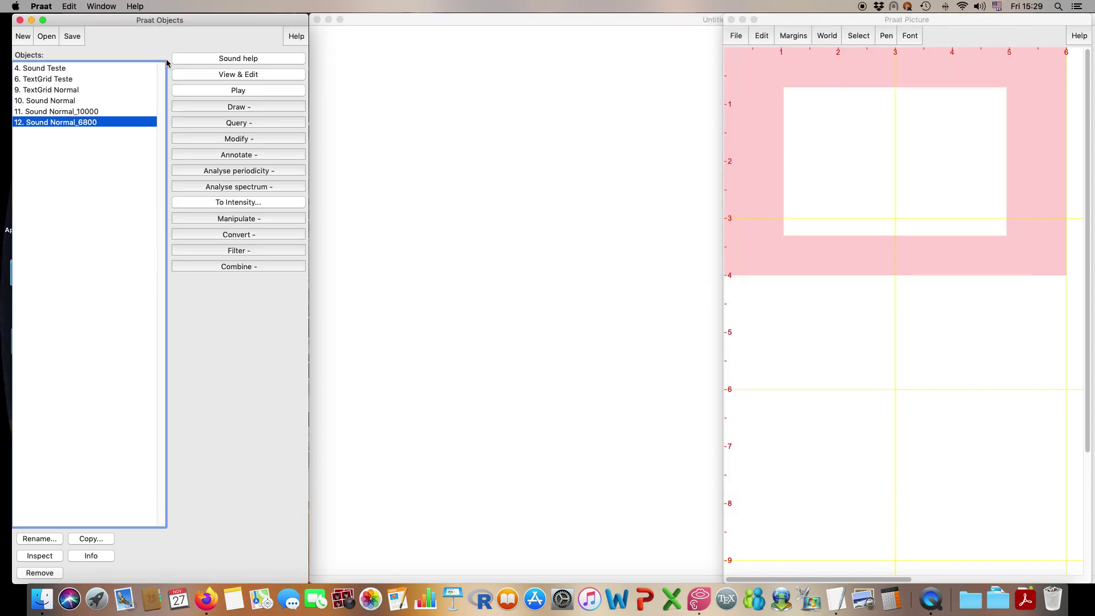
# Open Sound Normal_10000, select the stretch from about 1.34 s to 5.40 s, and play it.
pyautogui.click(147, 111)
pyautogui.click(235, 76)
pyautogui.moveTo(287, 400); pyautogui.dragTo(366, 401)
pyautogui.click(337, 529)
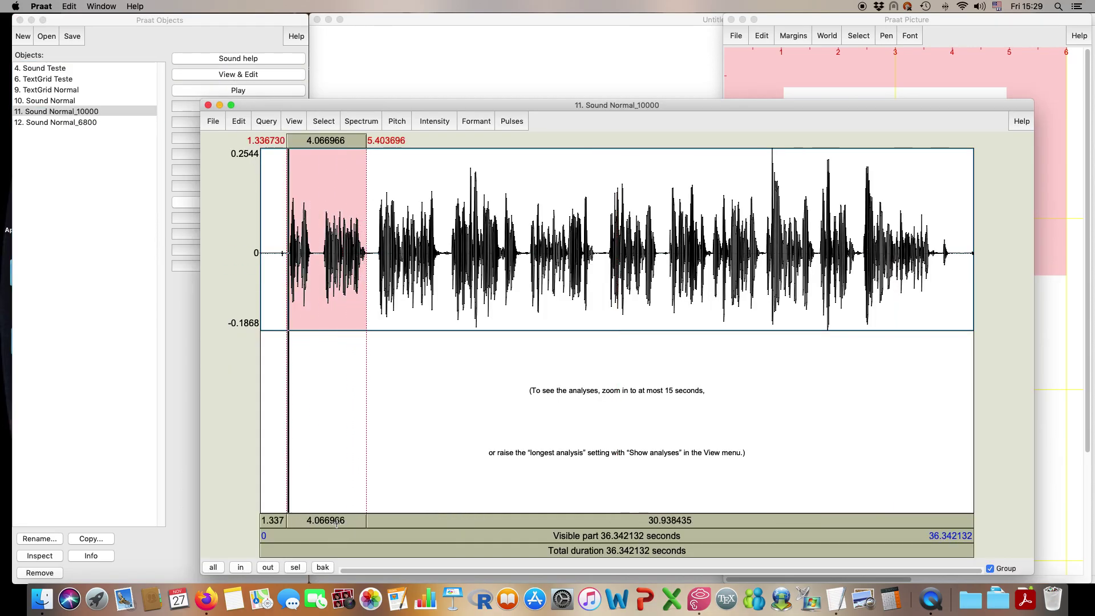
# Open Sound Normal_6800, play the same selected stretch for comparison, and close both resampled sounds' editors.
pyautogui.click(81, 140)
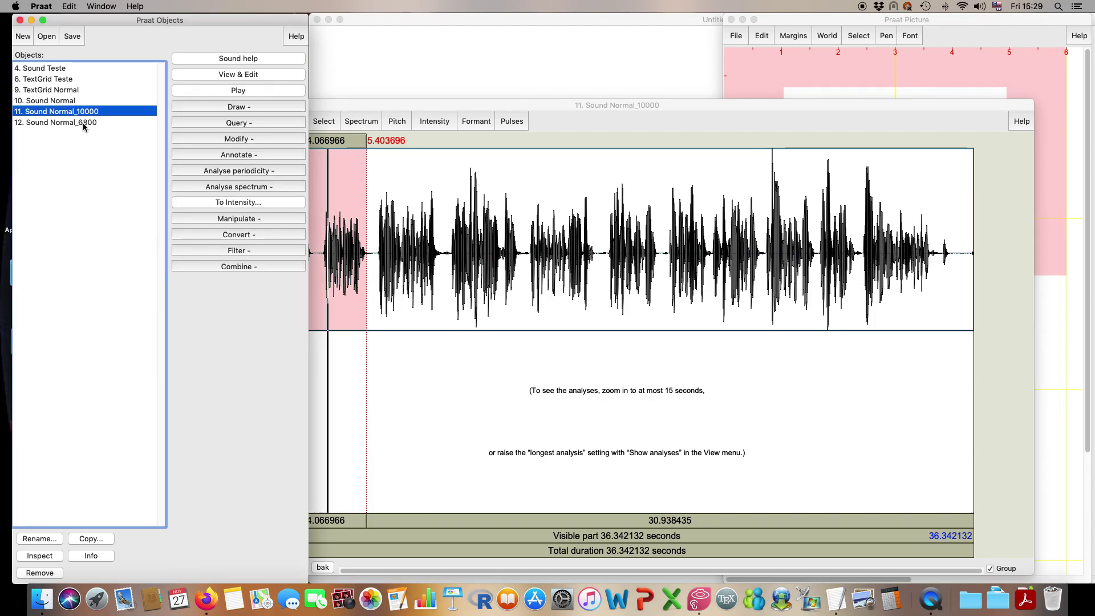
pyautogui.click(57, 122)
pyautogui.click(238, 74)
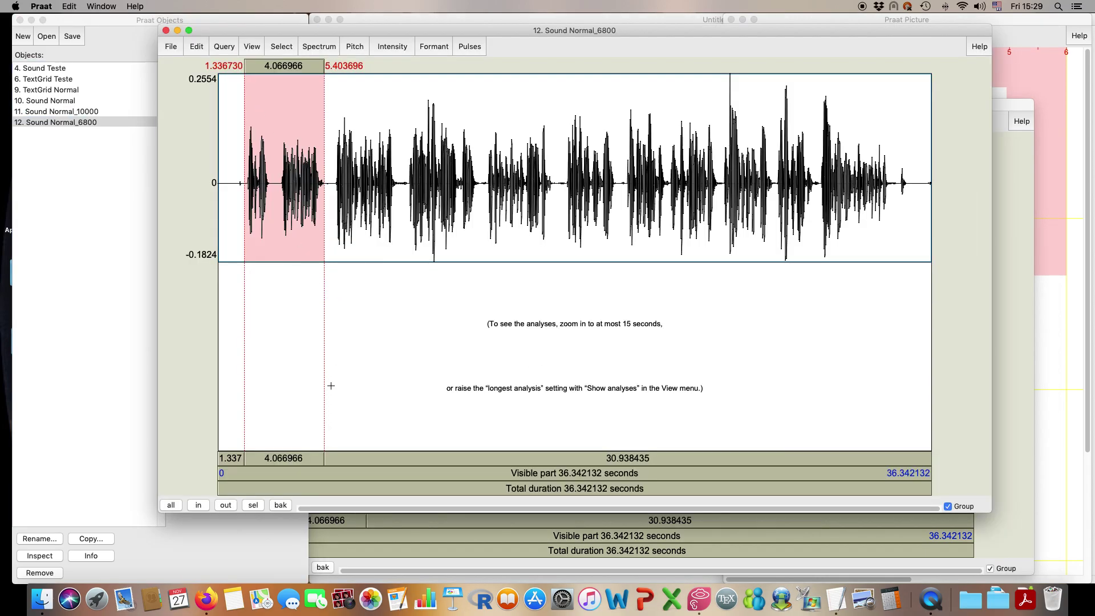
pyautogui.click(313, 458)
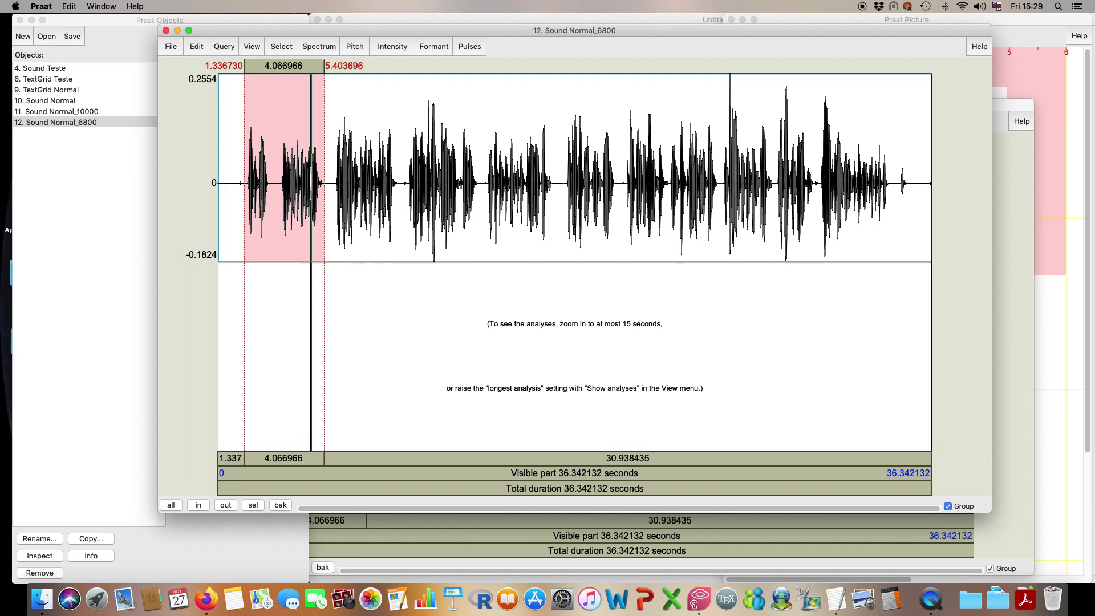
pyautogui.click(166, 30)
pyautogui.click(338, 185)
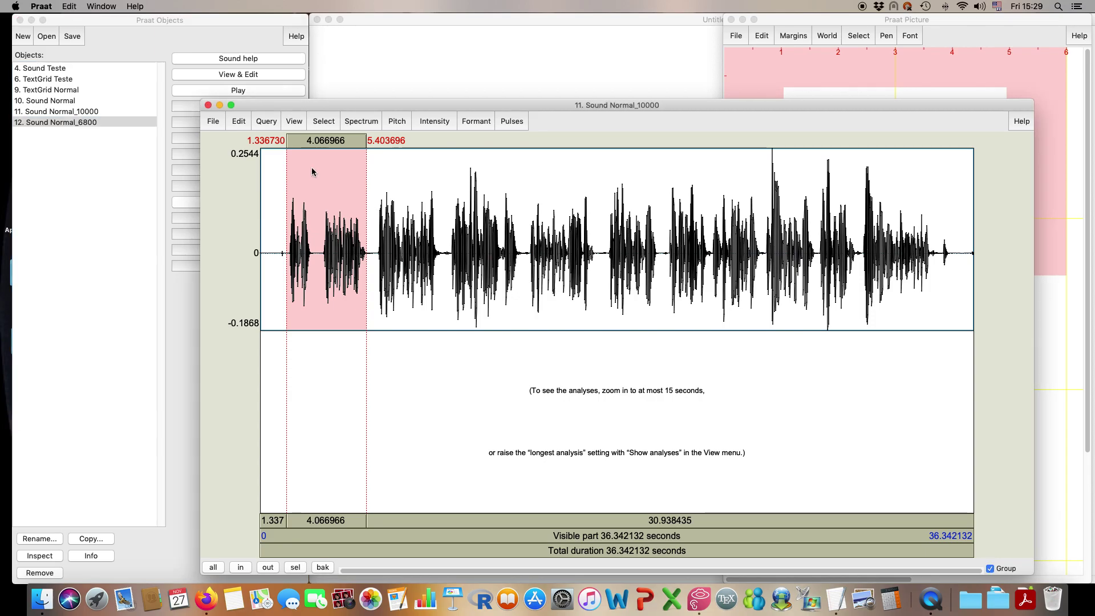
pyautogui.click(208, 105)
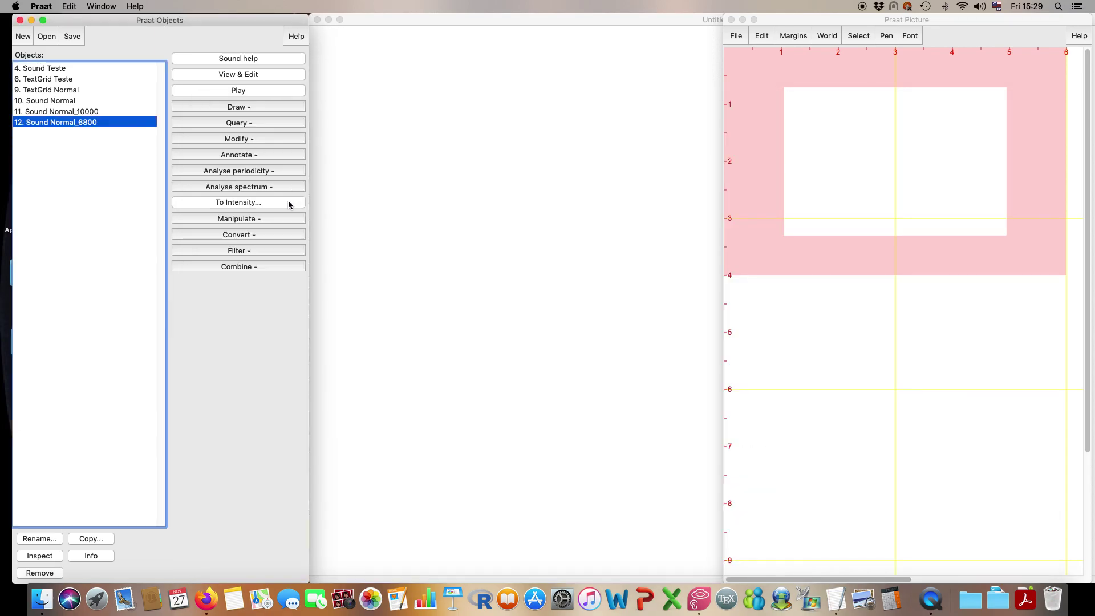